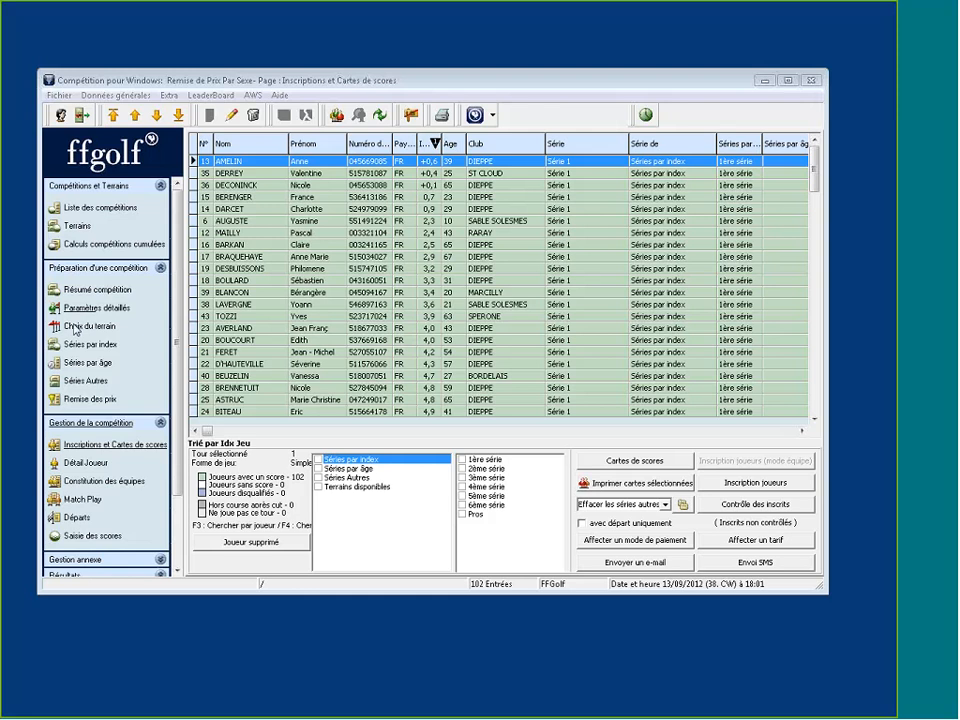
- Open the Remise de Prix Par Sexe competition and review its index series for Messieurs and Dames
left_click(100, 207)
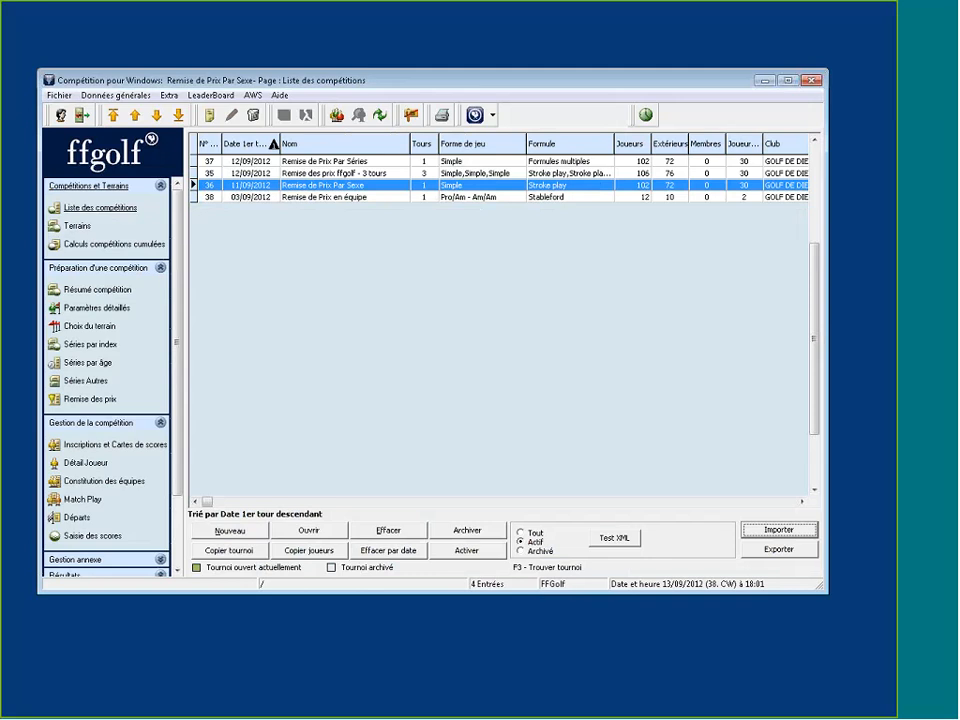
double_click(322, 188)
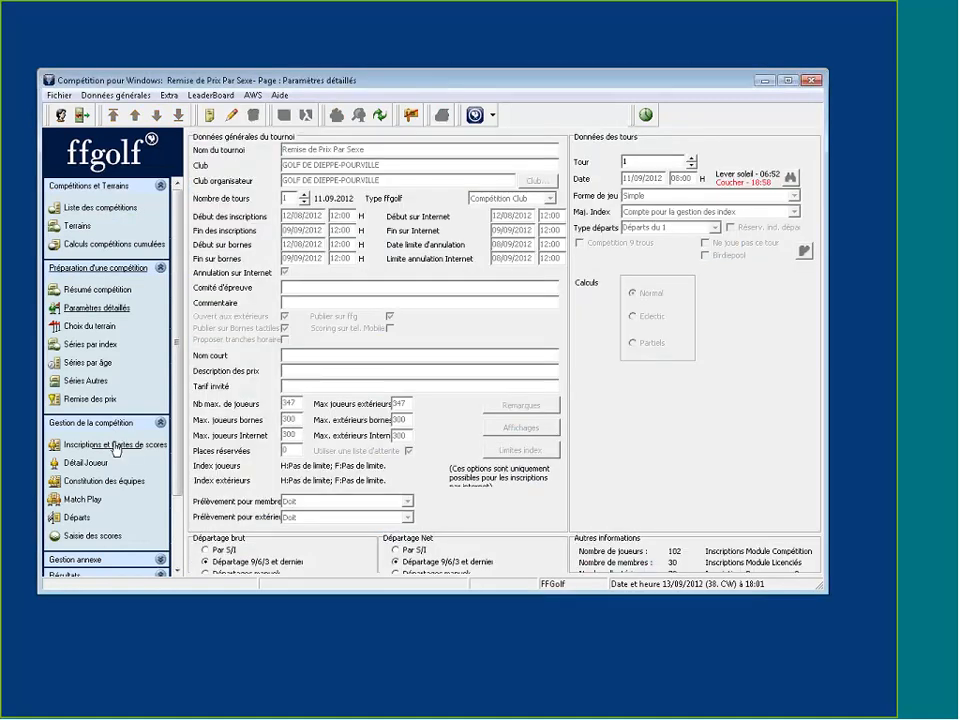
left_click(106, 345)
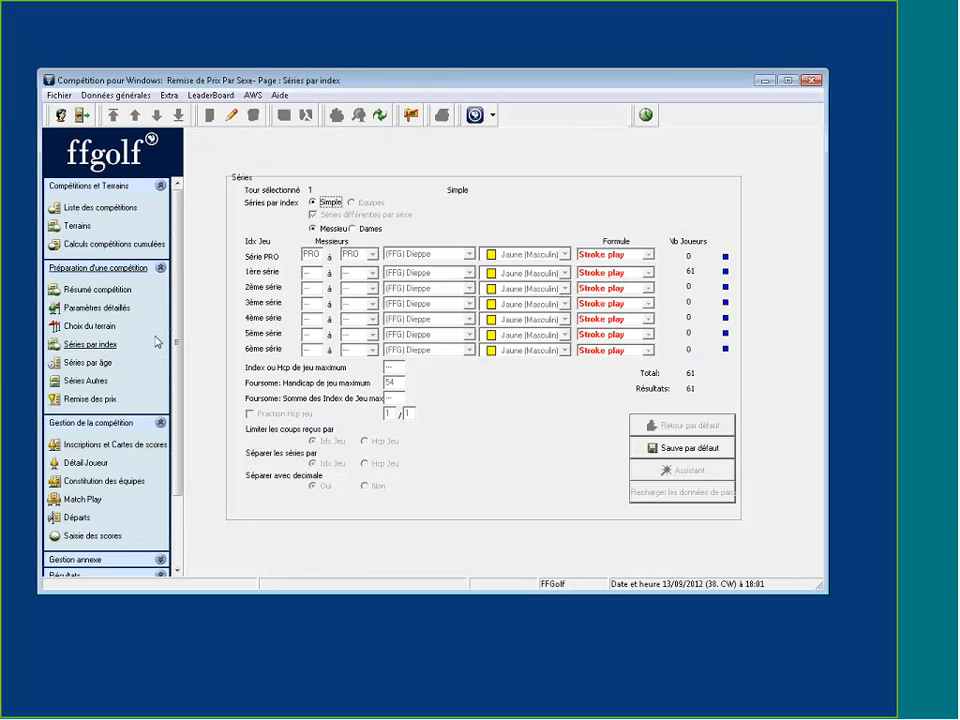
left_click(352, 229)
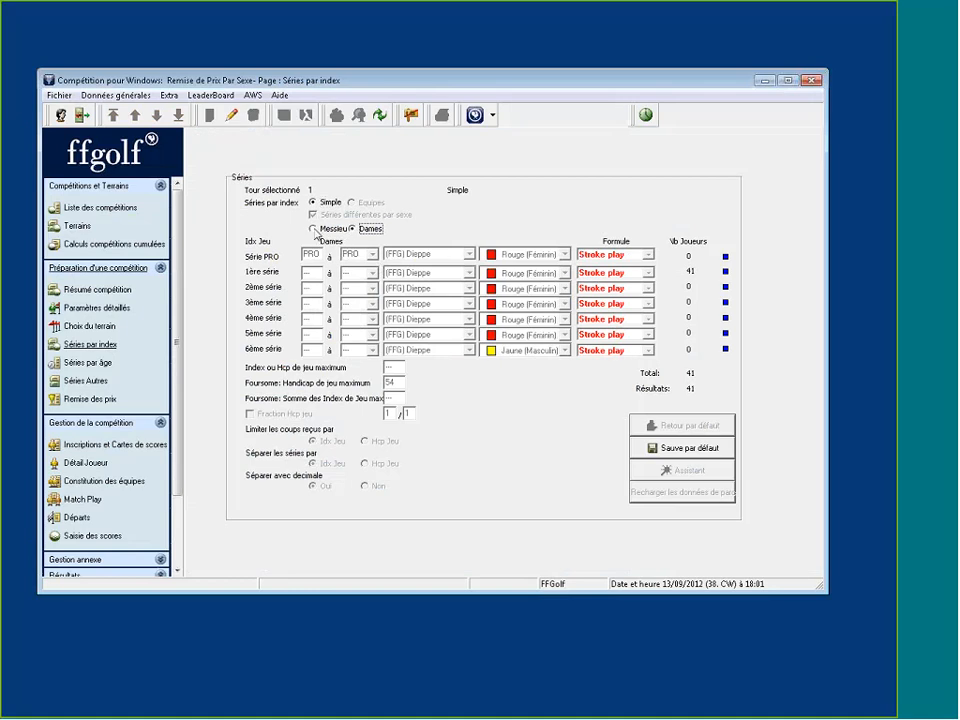
left_click(313, 229)
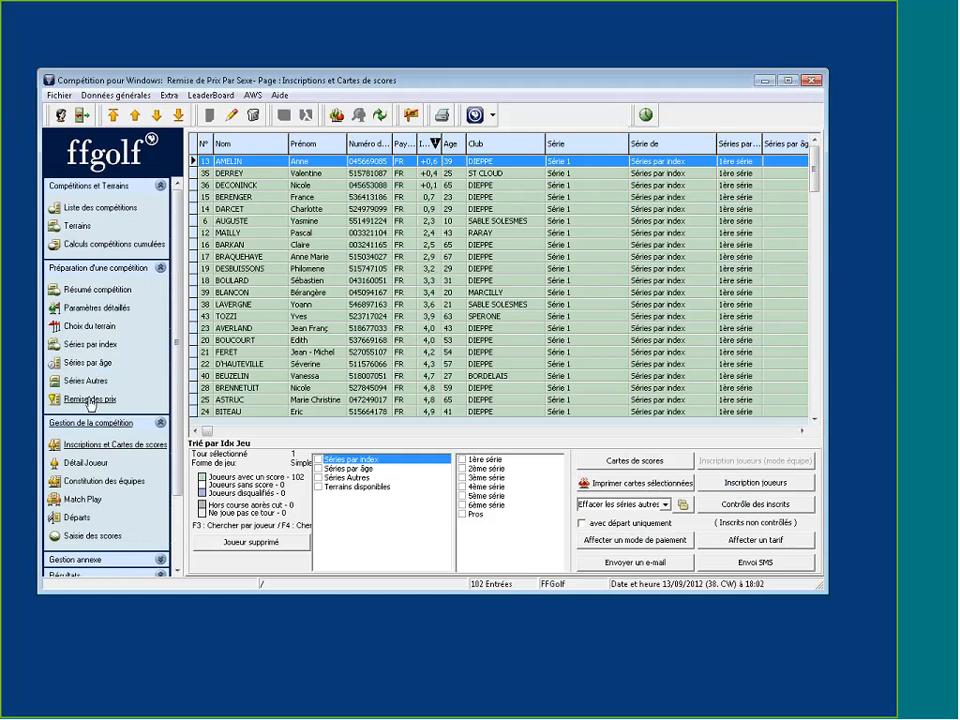
- Create a prize definition in Remise des prix with 3 Brut prizes for Messieurs, type Simple
left_click(90, 400)
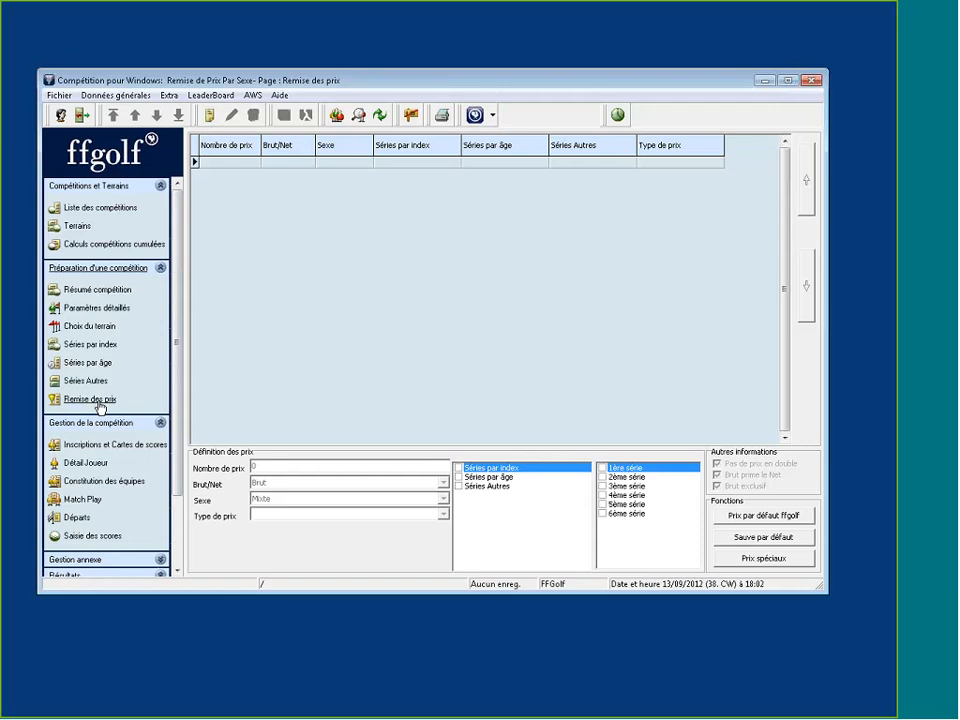
left_click(205, 116)
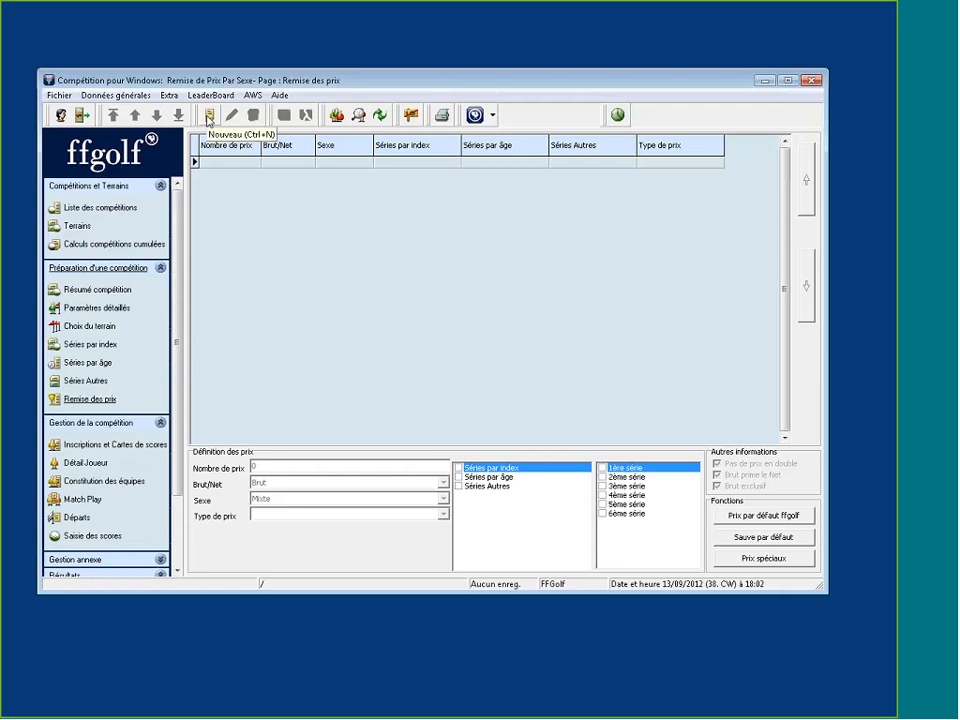
left_click(210, 117)
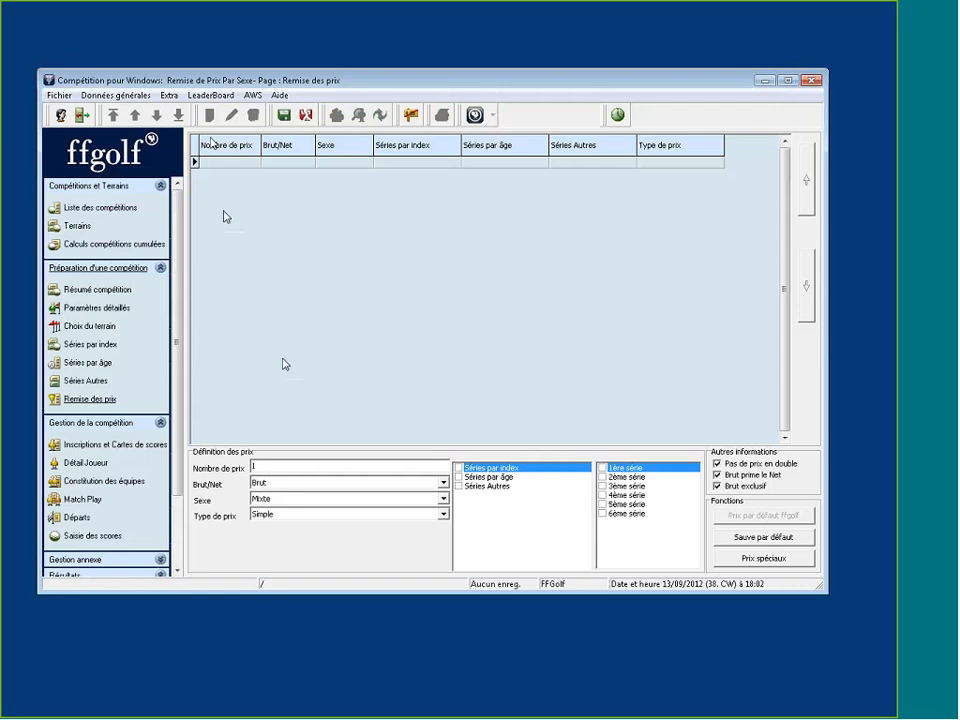
left_click(291, 467)
key("BackSpace")
type("3")
left_click(266, 500)
left_click(281, 519)
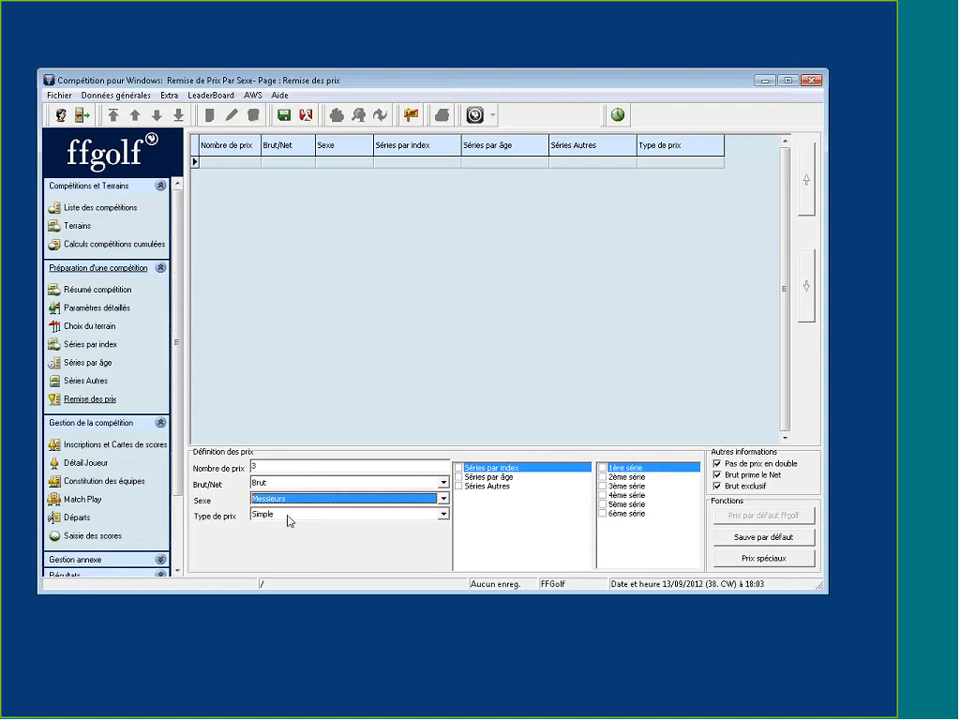
left_click(288, 516)
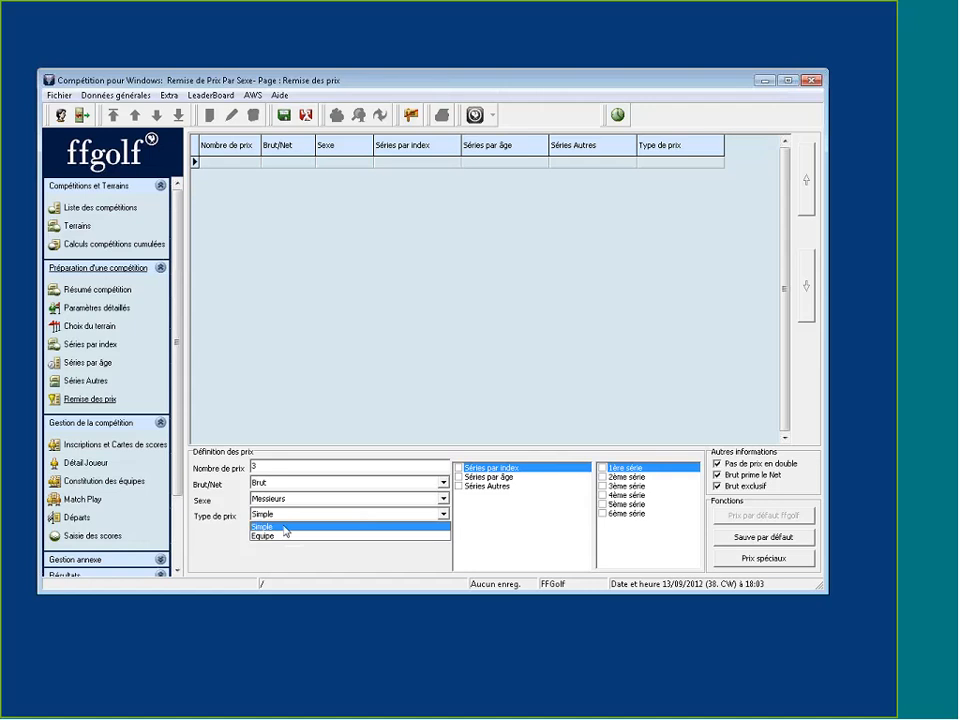
left_click(285, 528)
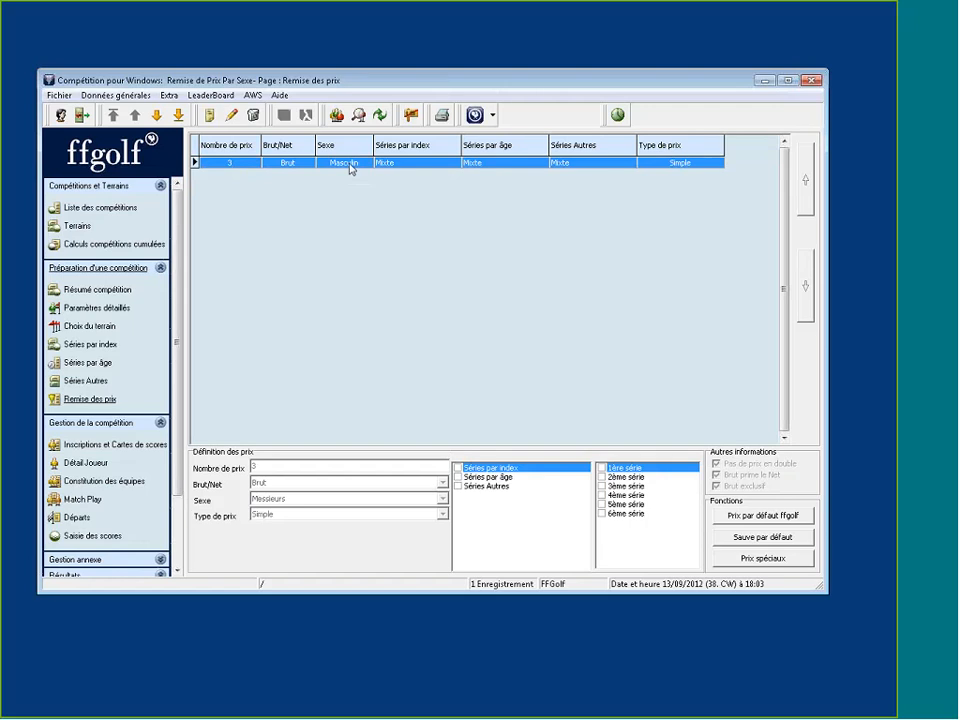
- Add a second prize definition with 3 Brut prizes for Dames
left_click(209, 117)
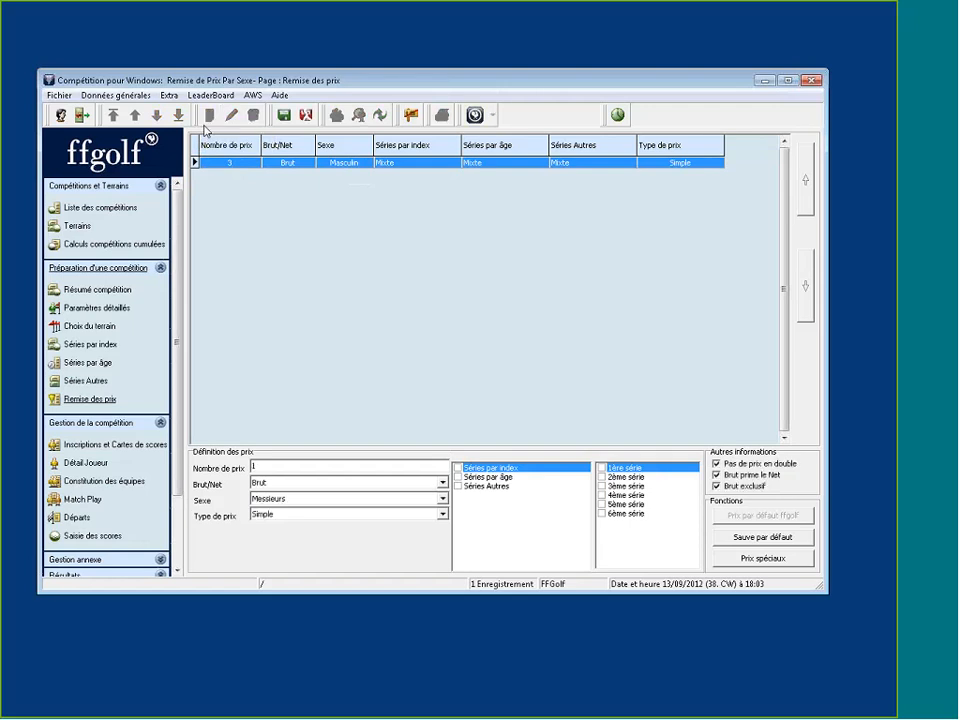
left_click(284, 464)
key("BackSpace")
type("3")
left_click(282, 498)
left_click(279, 533)
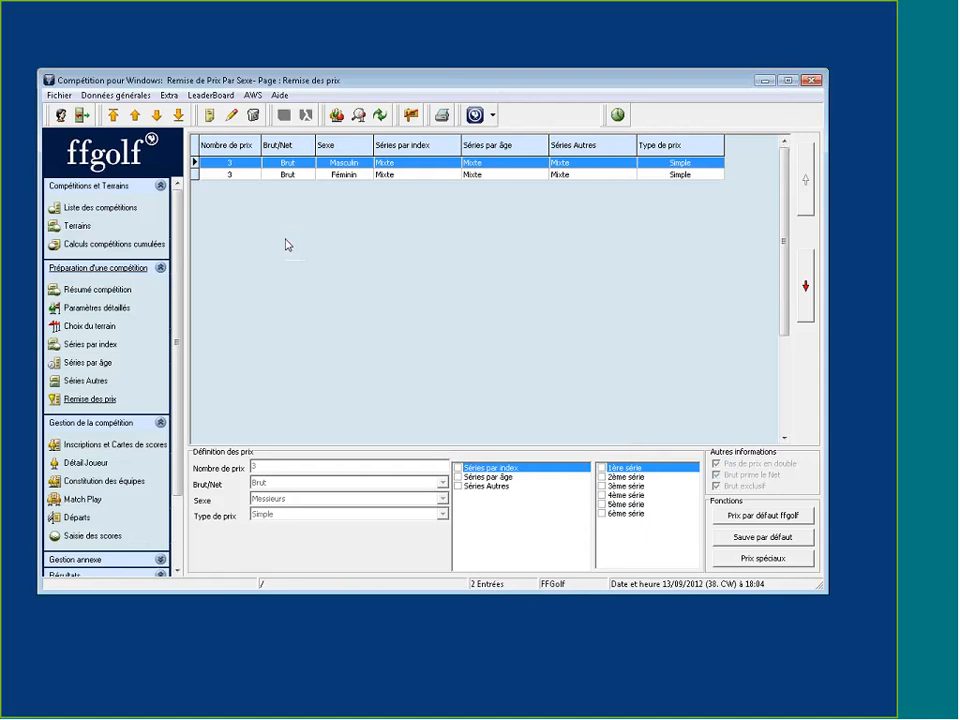
- Add a third prize definition with 5 Net prizes, sex set to Mixte, and save it
left_click(210, 116)
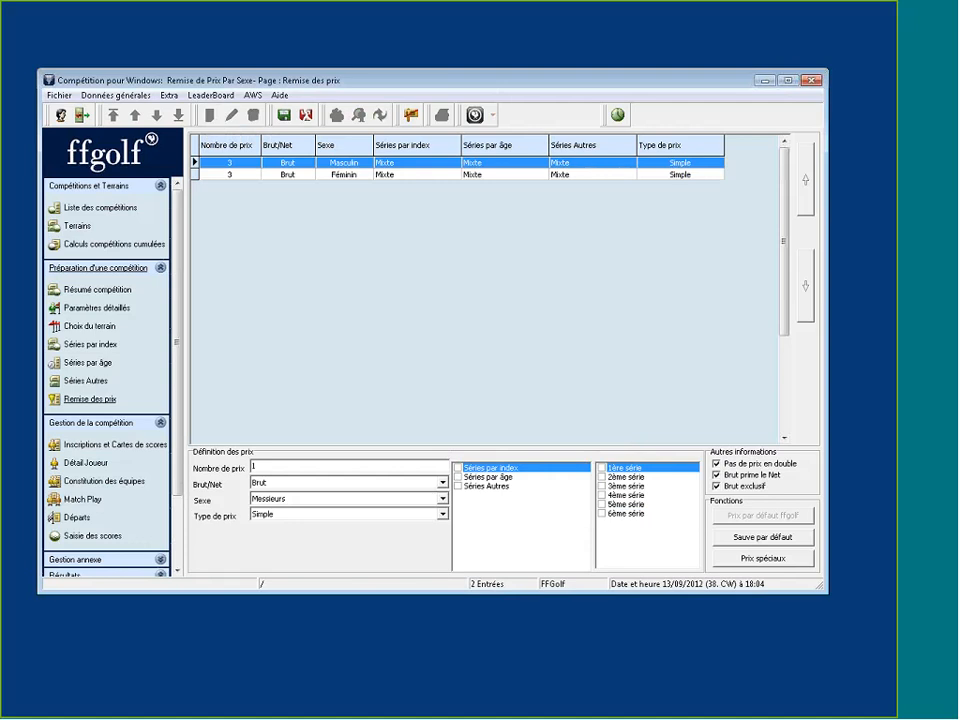
left_click(280, 466)
double_click(280, 466)
type("5")
left_click(442, 483)
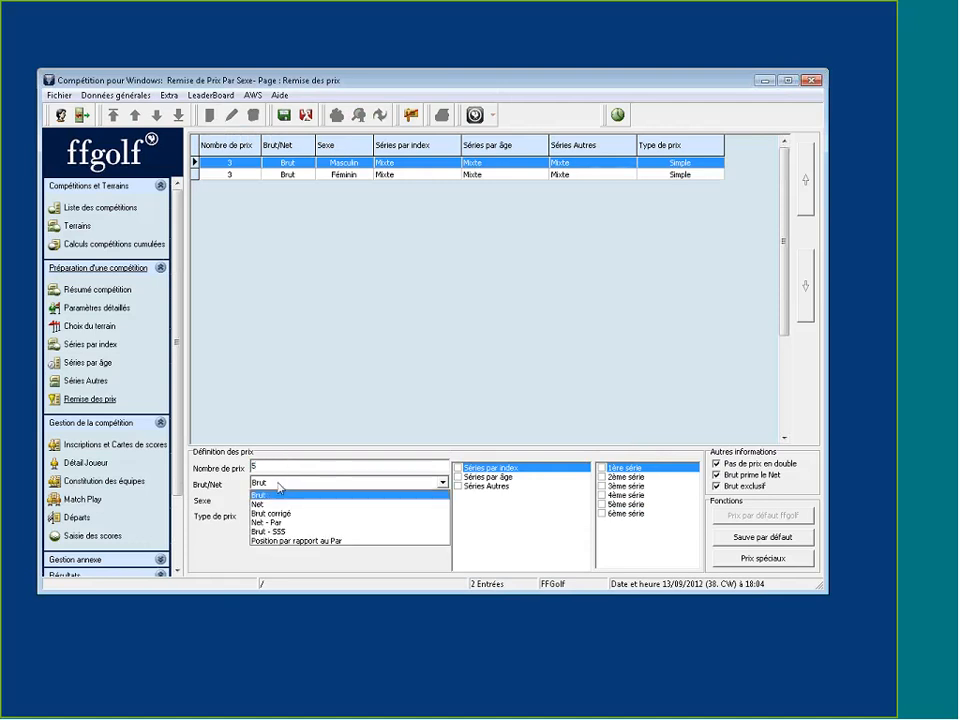
left_click(278, 509)
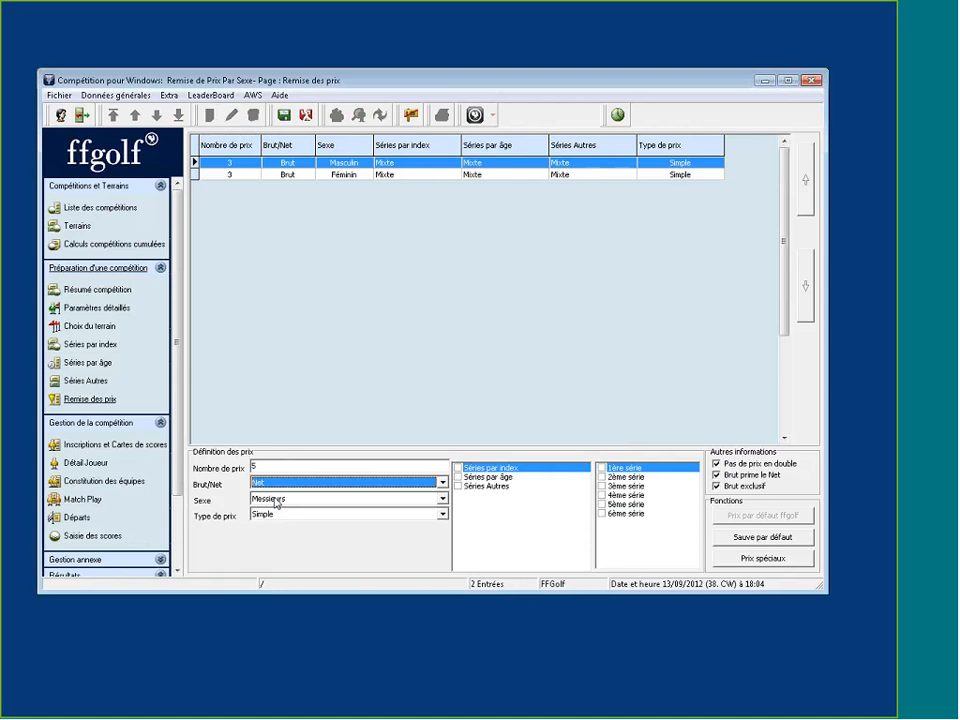
left_click(275, 503)
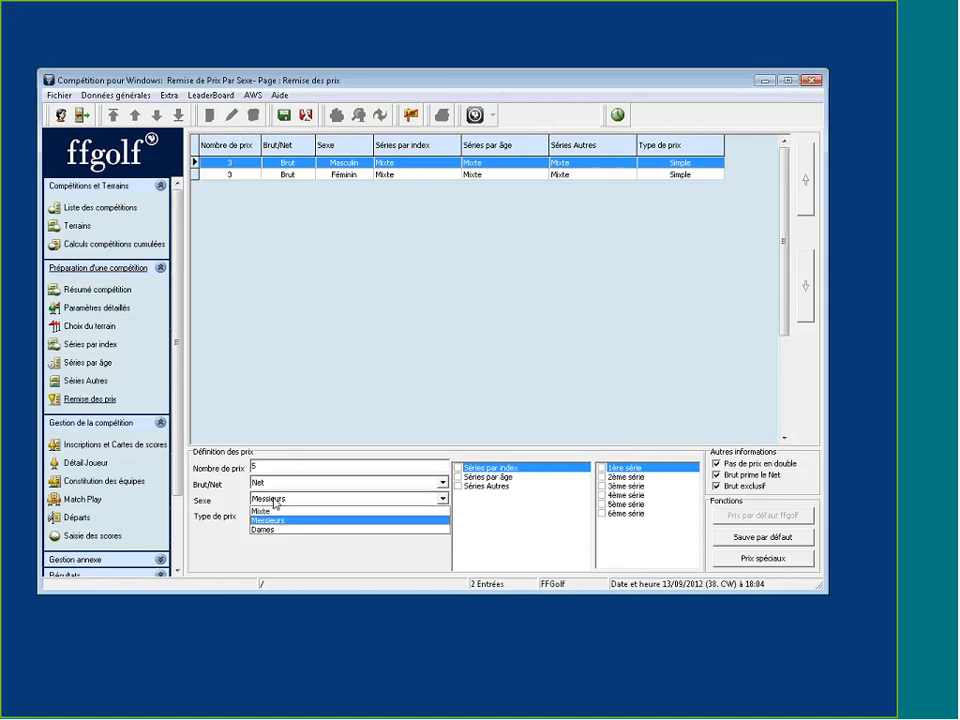
left_click(262, 511)
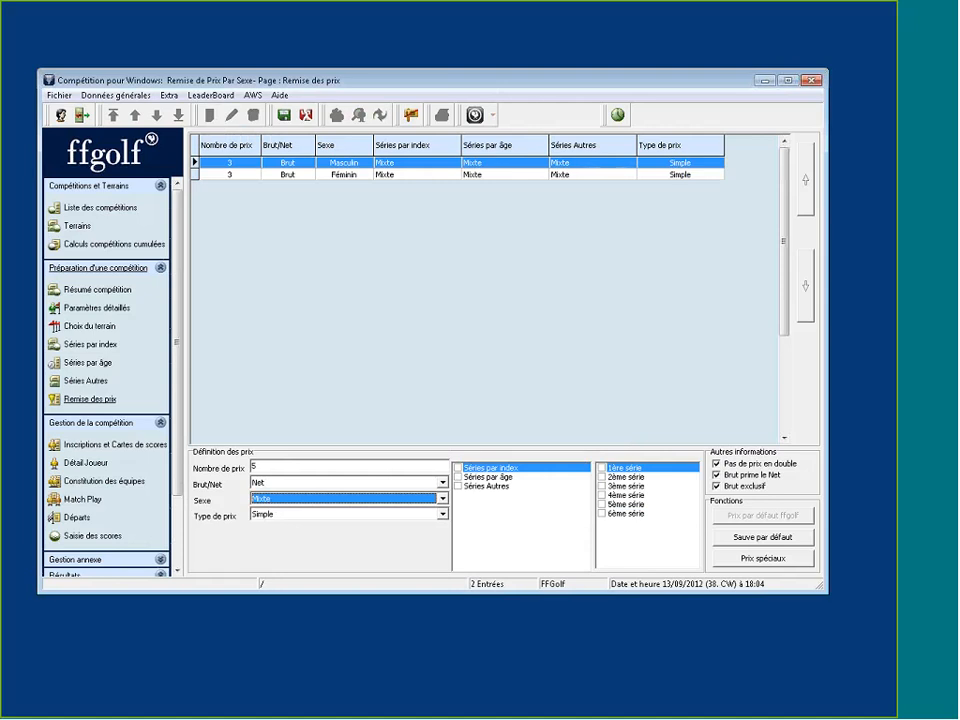
key("Tab")
left_click(285, 119)
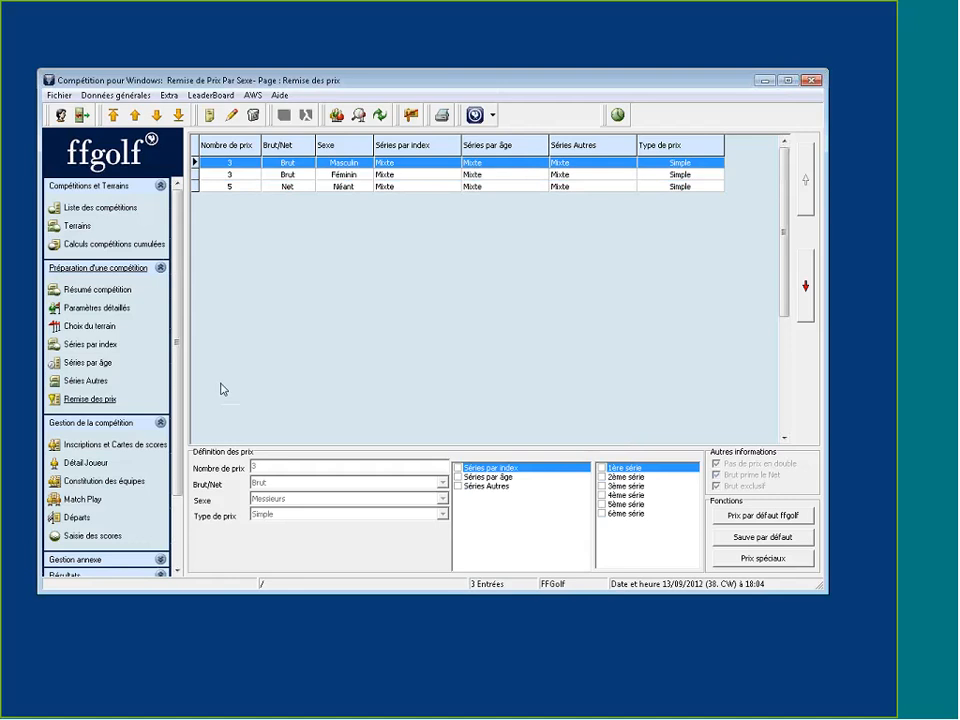
- View the Feuille de remise des prix in the rankings for Brut Messieurs and Brut Dames
left_click(161, 425)
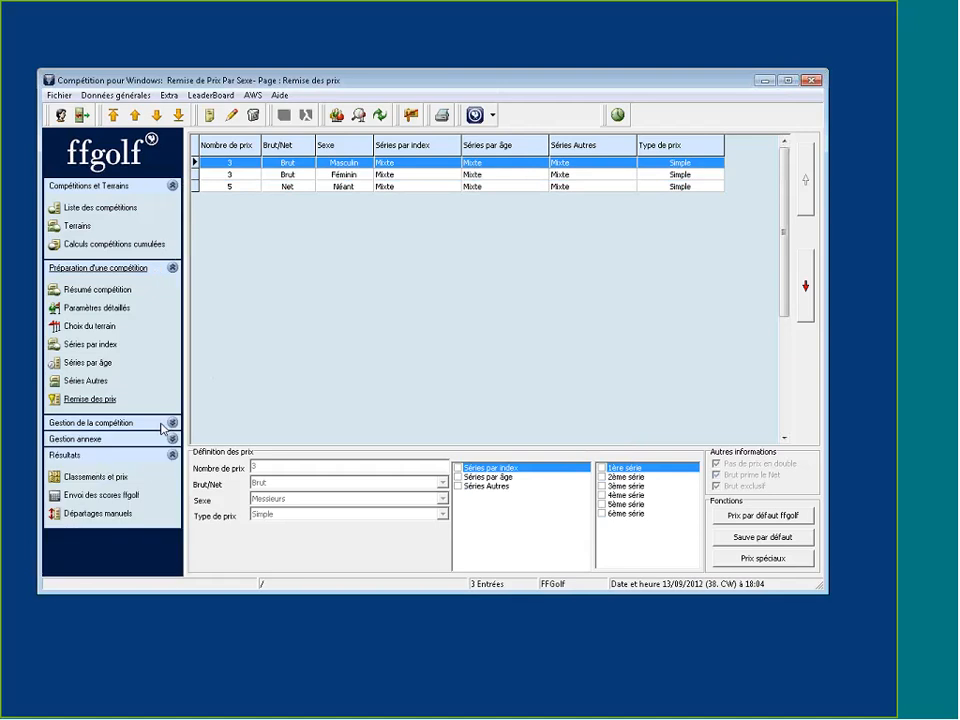
left_click(67, 480)
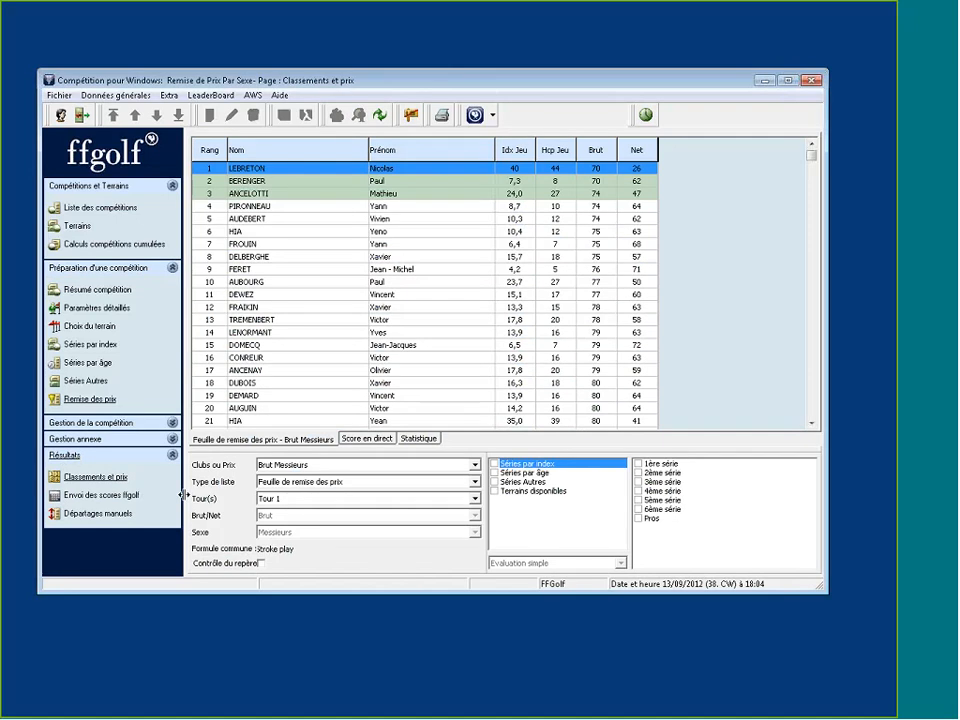
left_click(282, 309)
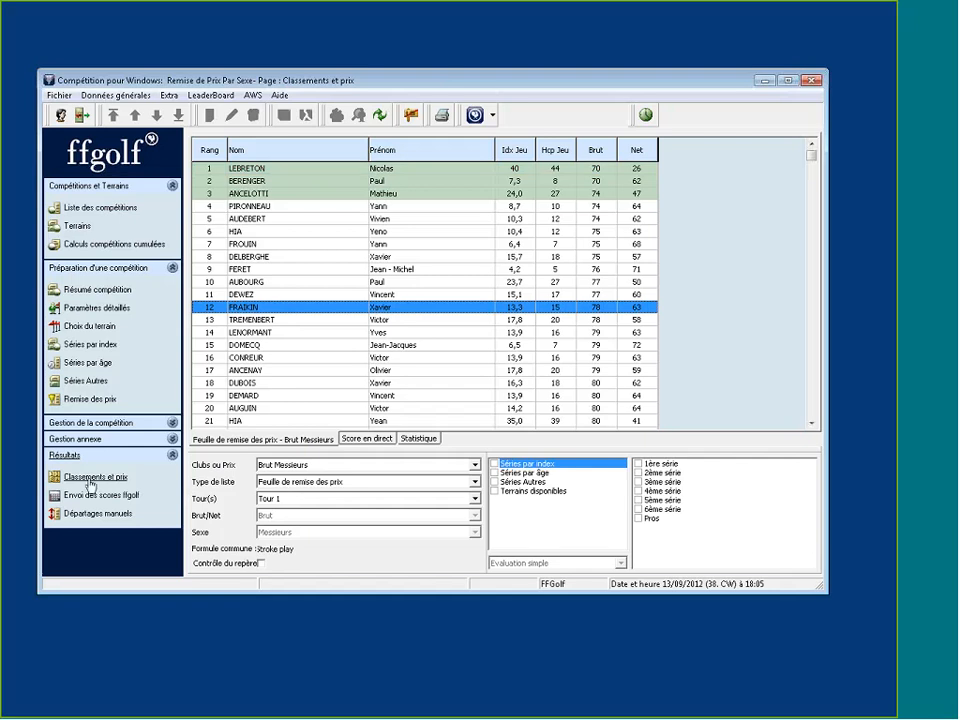
left_click(300, 482)
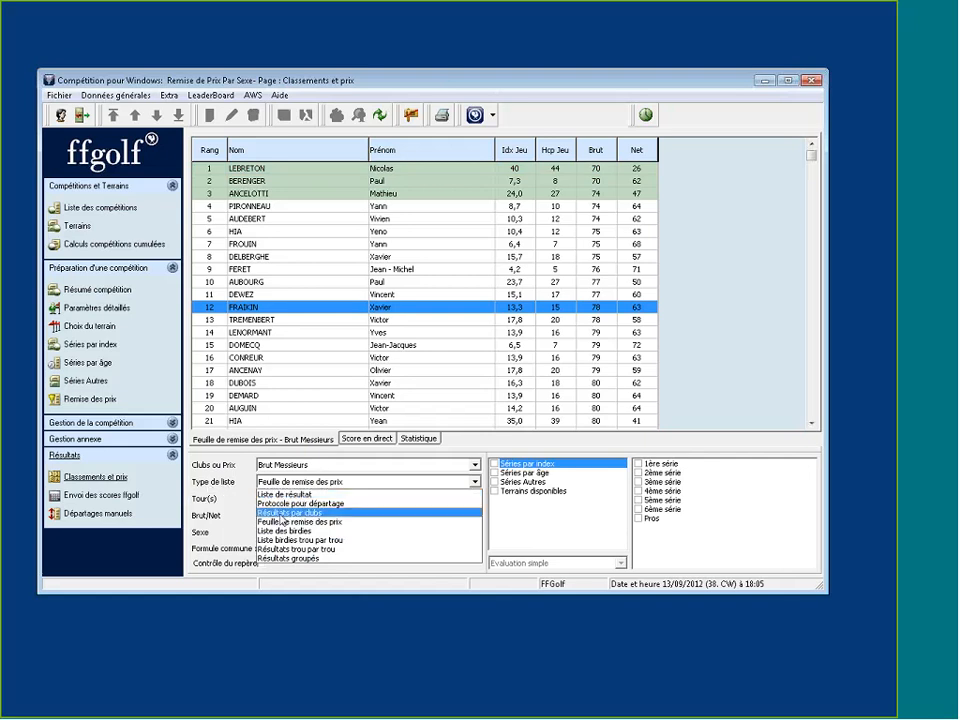
left_click(283, 521)
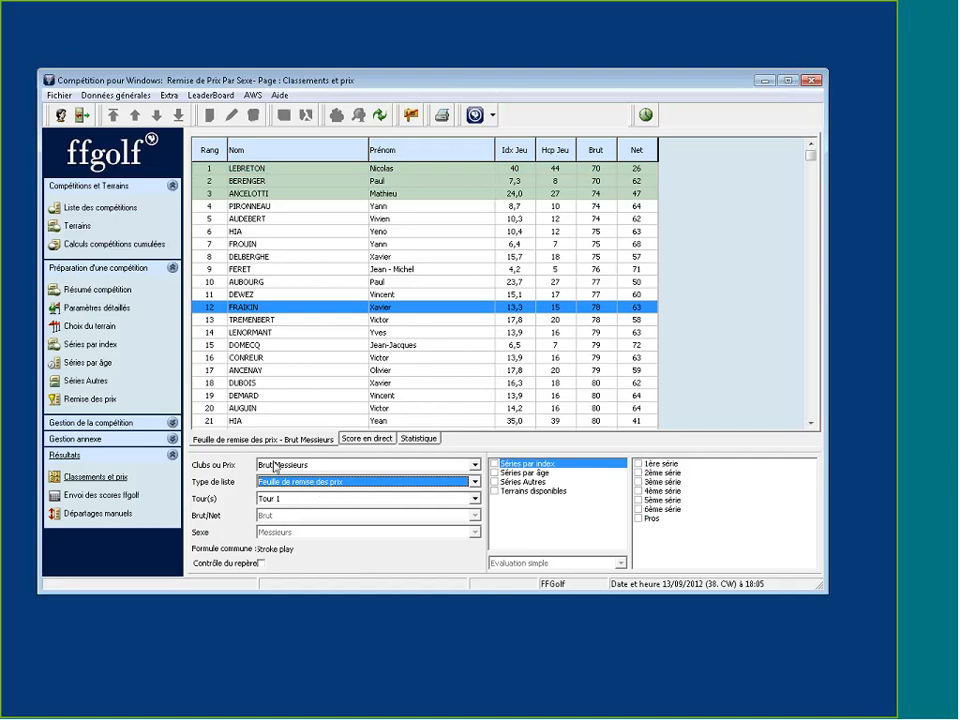
left_click(275, 467)
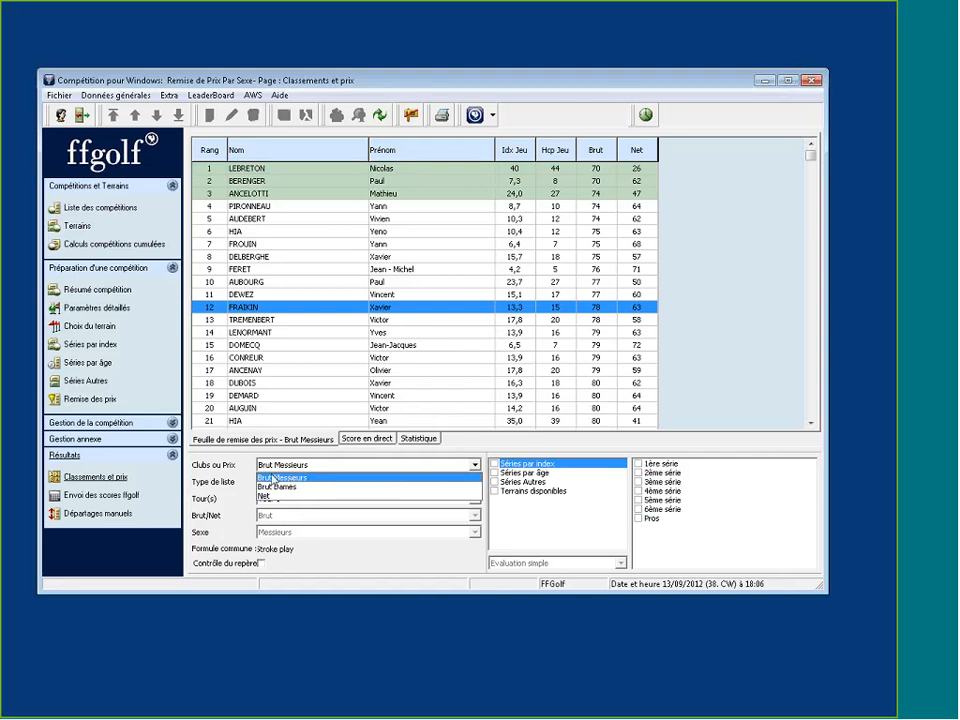
left_click(281, 478)
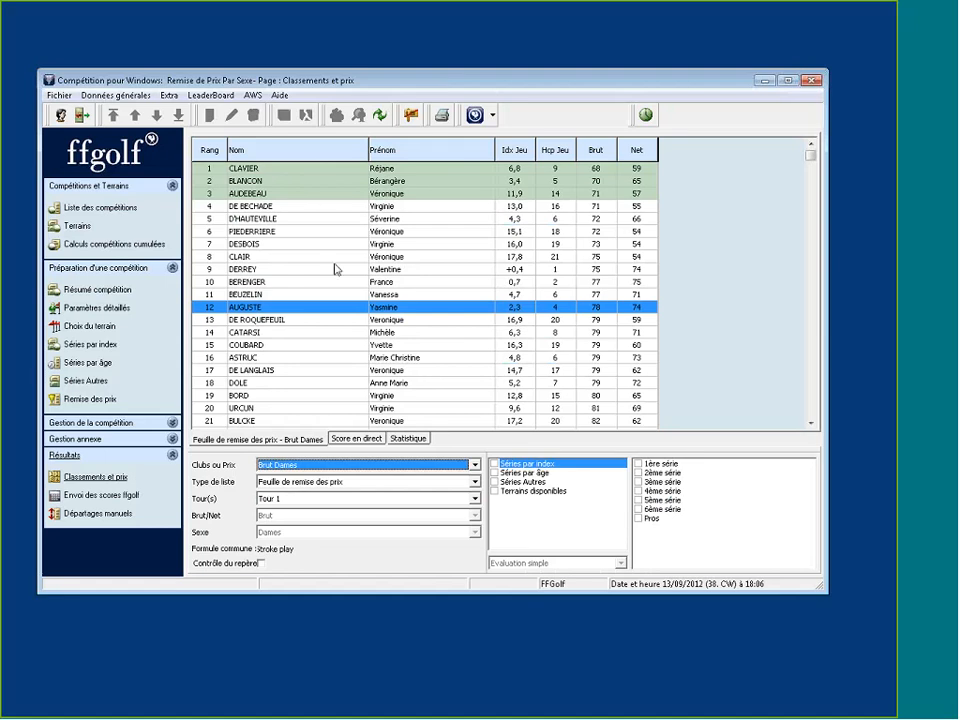
- Compare the Net prize sheet with the Brut Messieurs sheet to examine which players receive prizes
left_click(320, 465)
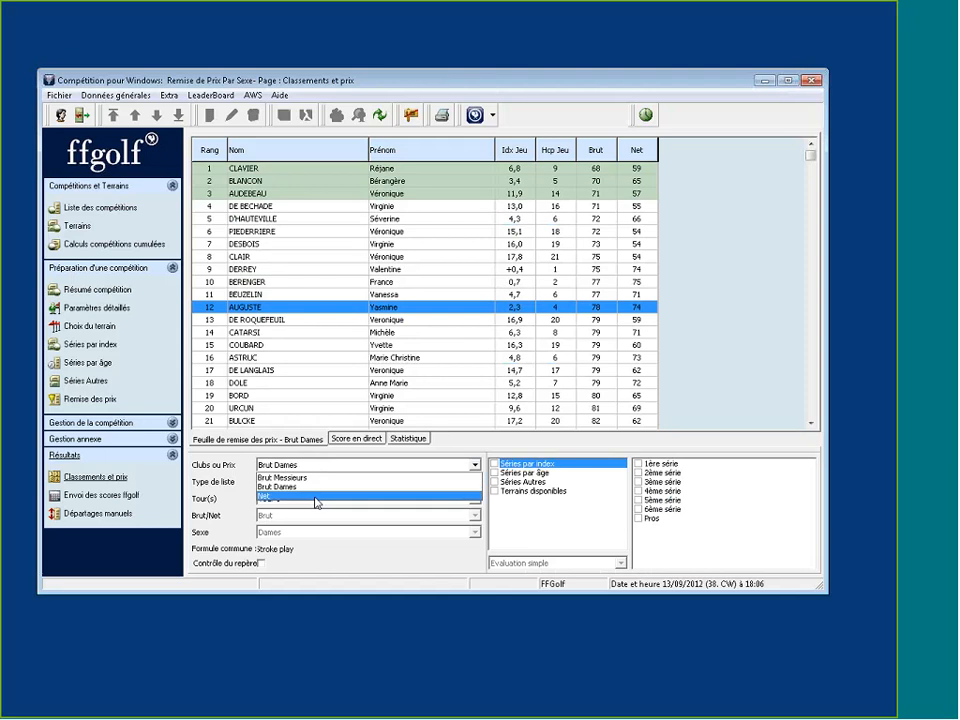
left_click(316, 496)
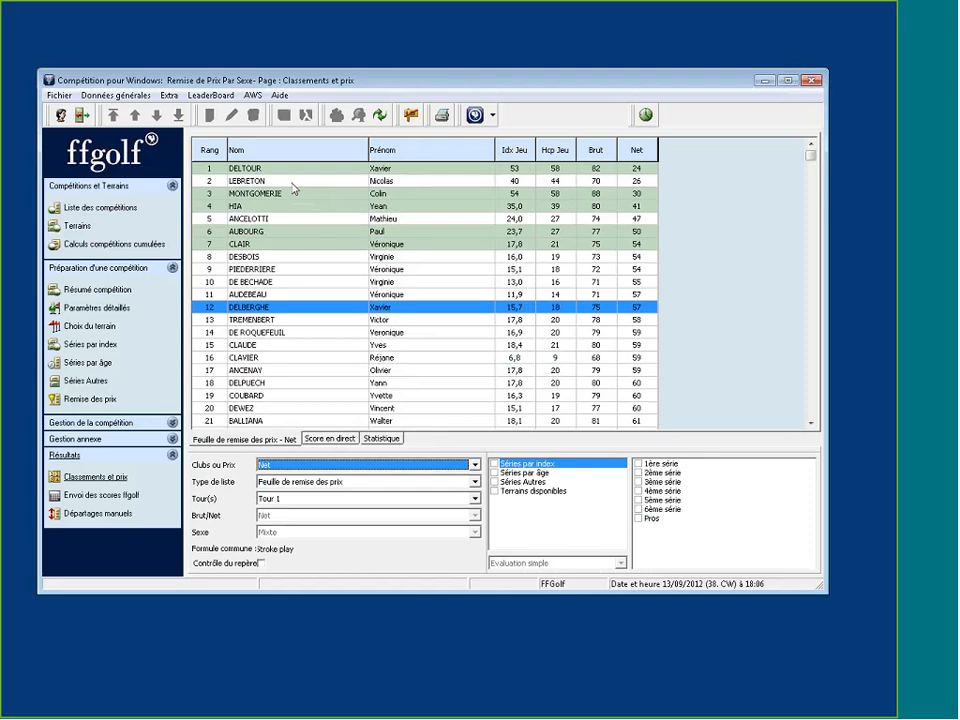
left_click(474, 464)
left_click(300, 360)
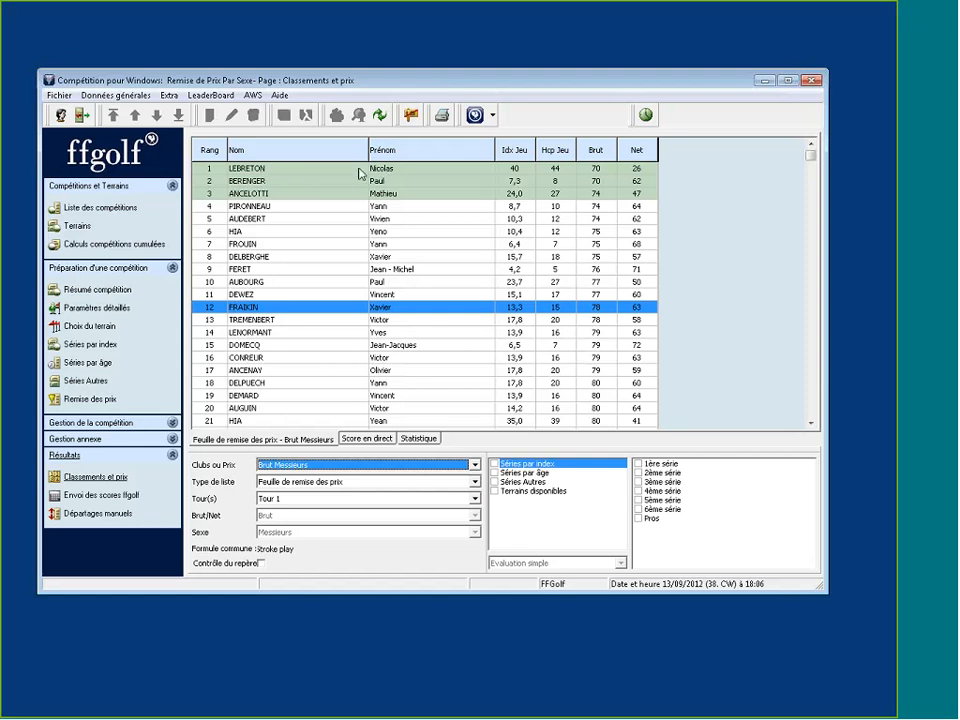
left_click(317, 464)
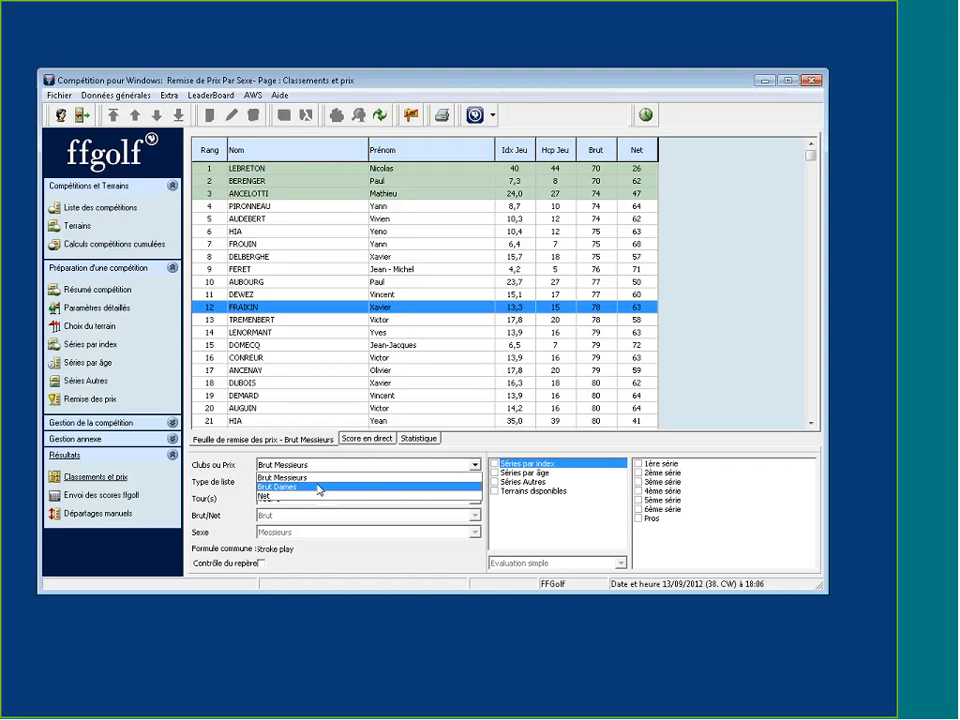
left_click(316, 496)
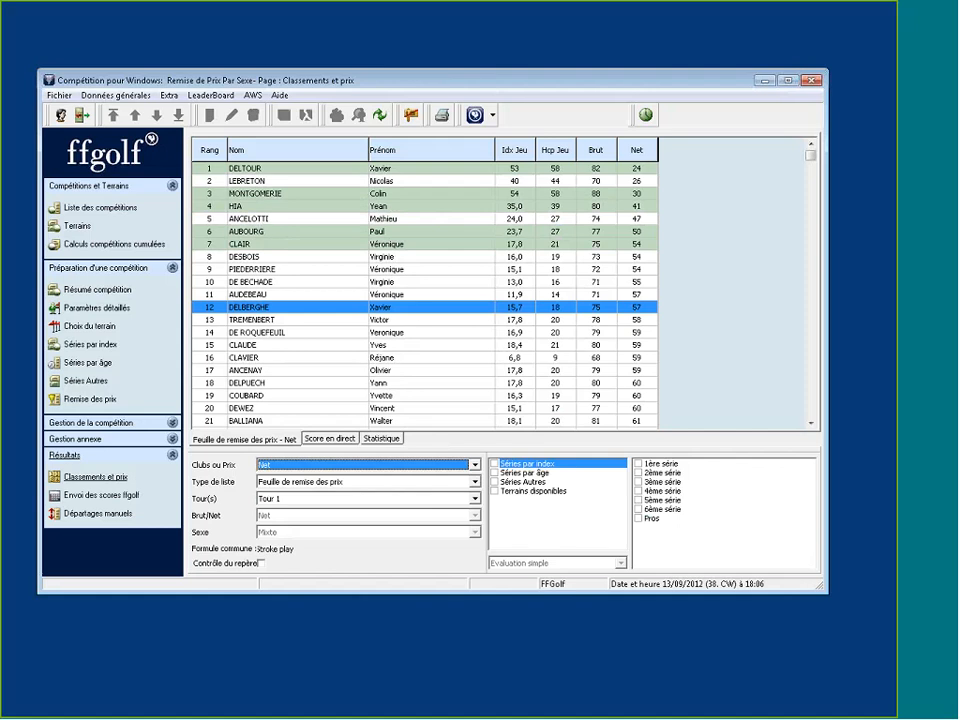
left_click(320, 465)
key("Up")
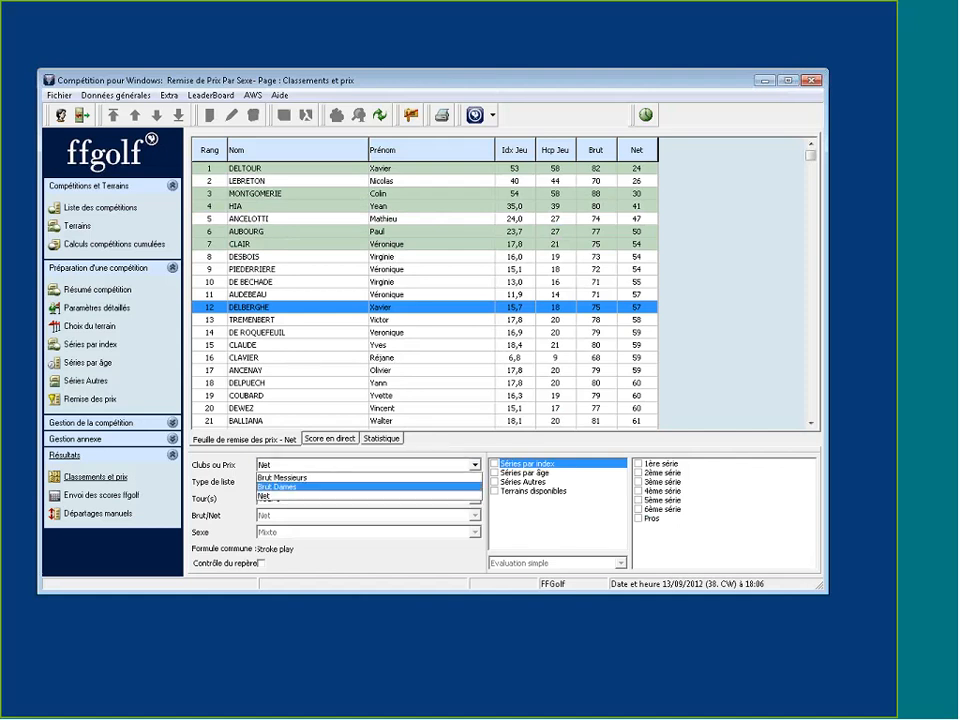
key("Up")
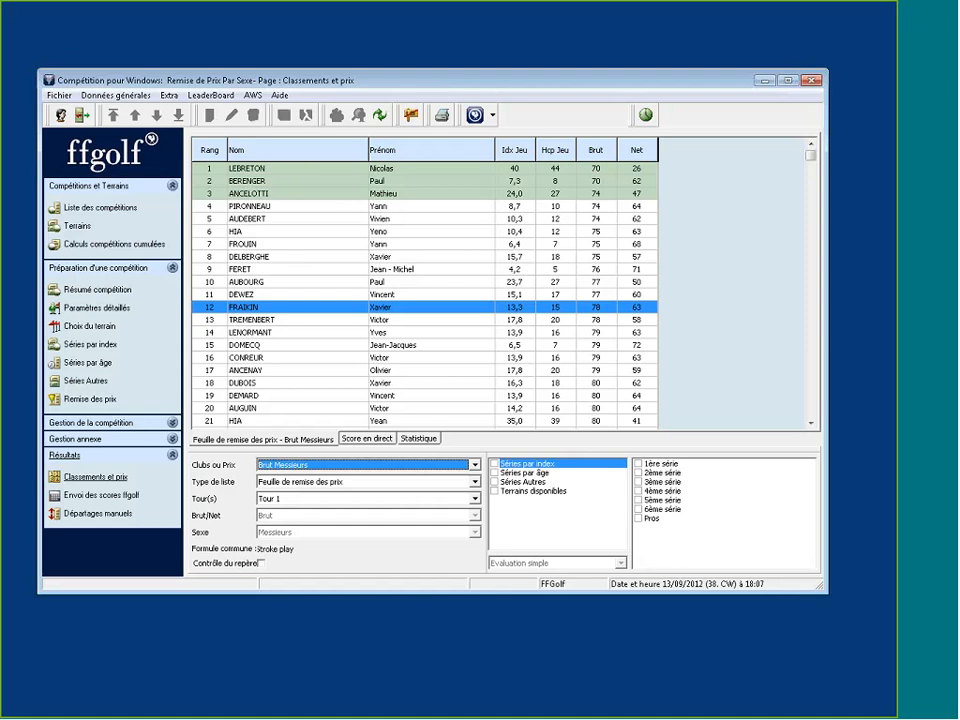
- Turn off Pas de prix en double in the prize settings and save the change
left_click(92, 399)
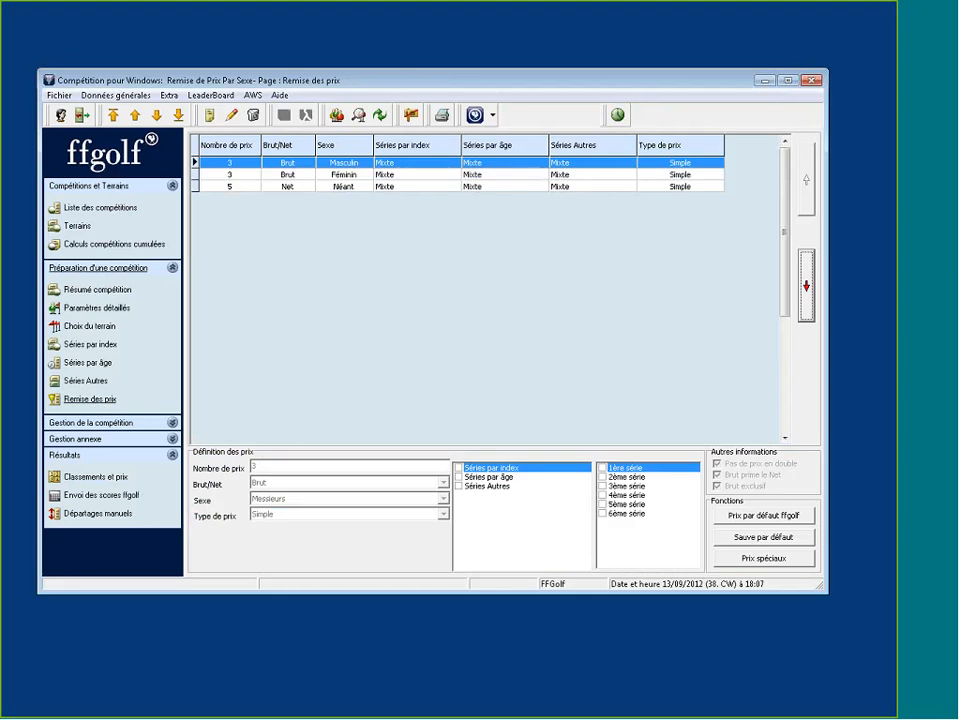
left_click(231, 116)
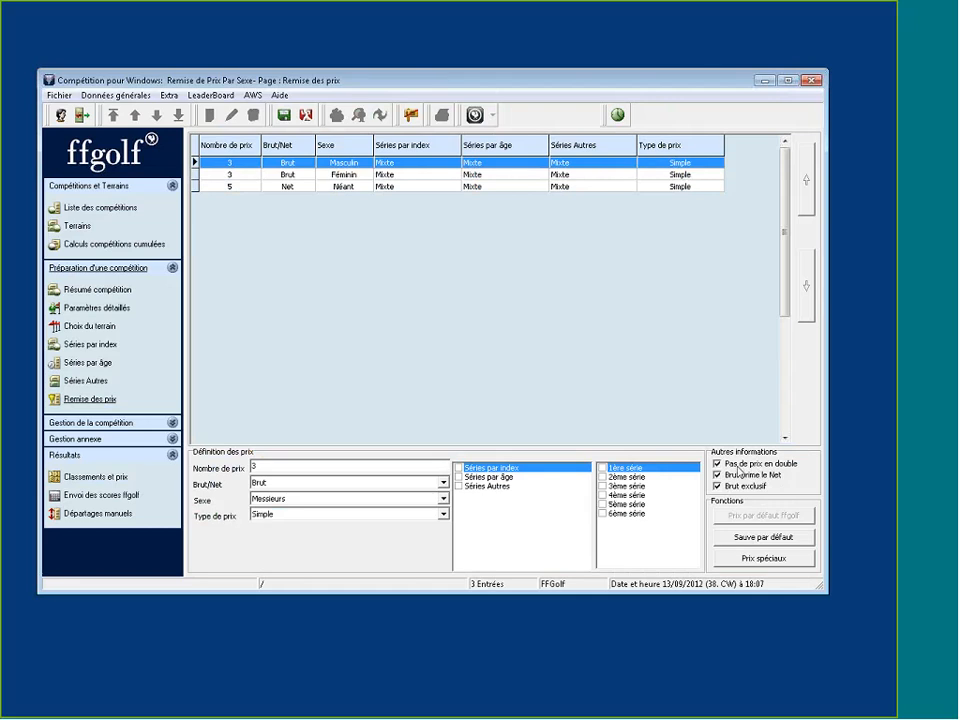
left_click(738, 465)
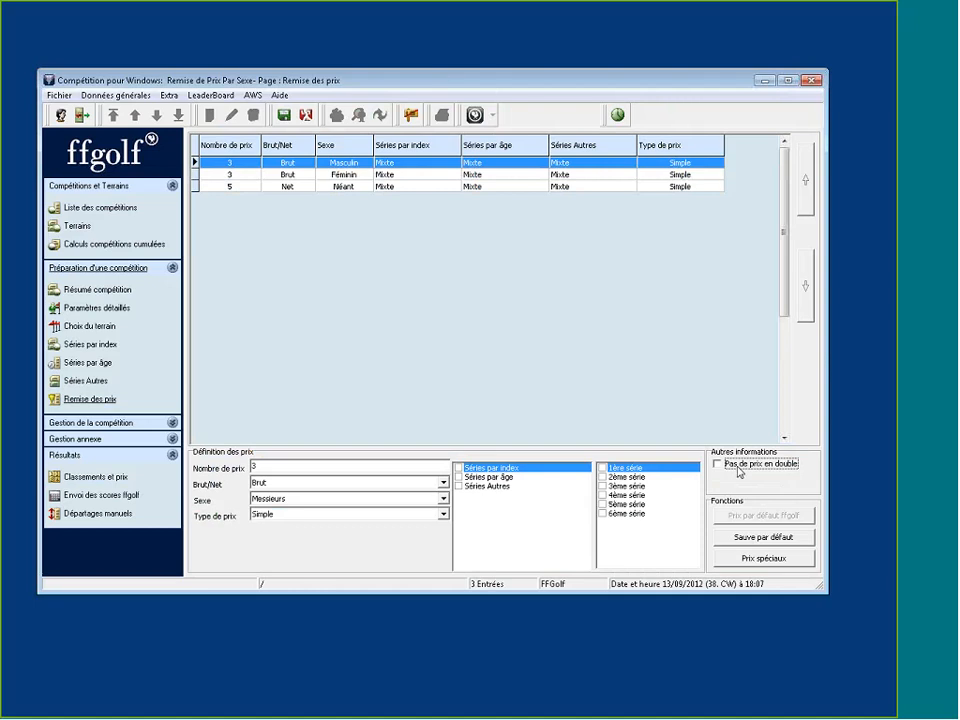
left_click(286, 117)
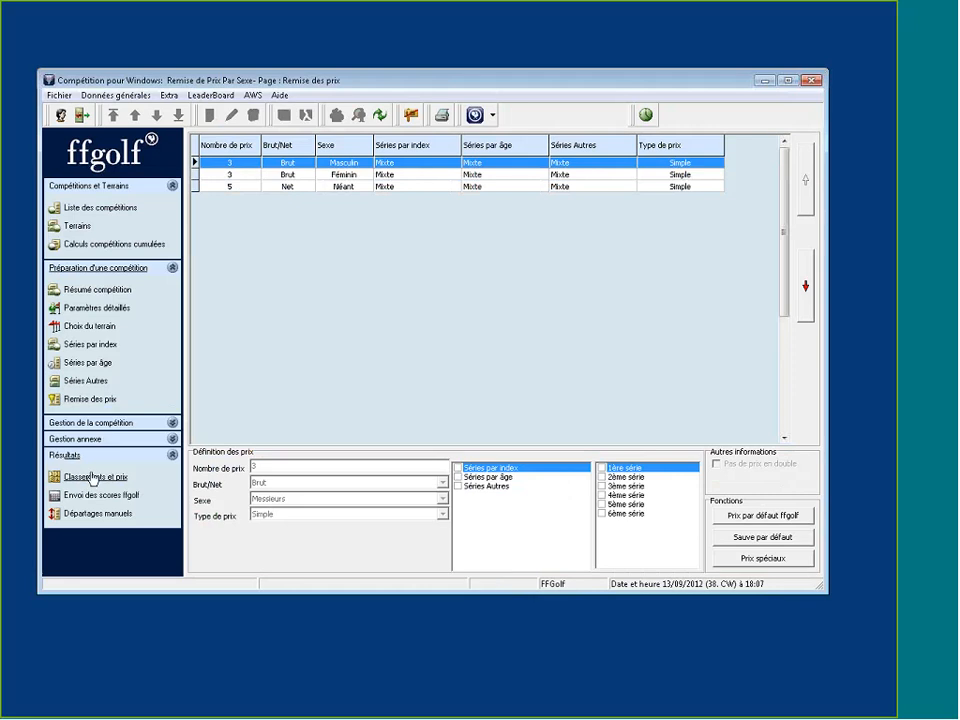
- View the recalculated Net prize sheet in the rankings and compare it with the Brut Messieurs sheet
left_click(92, 478)
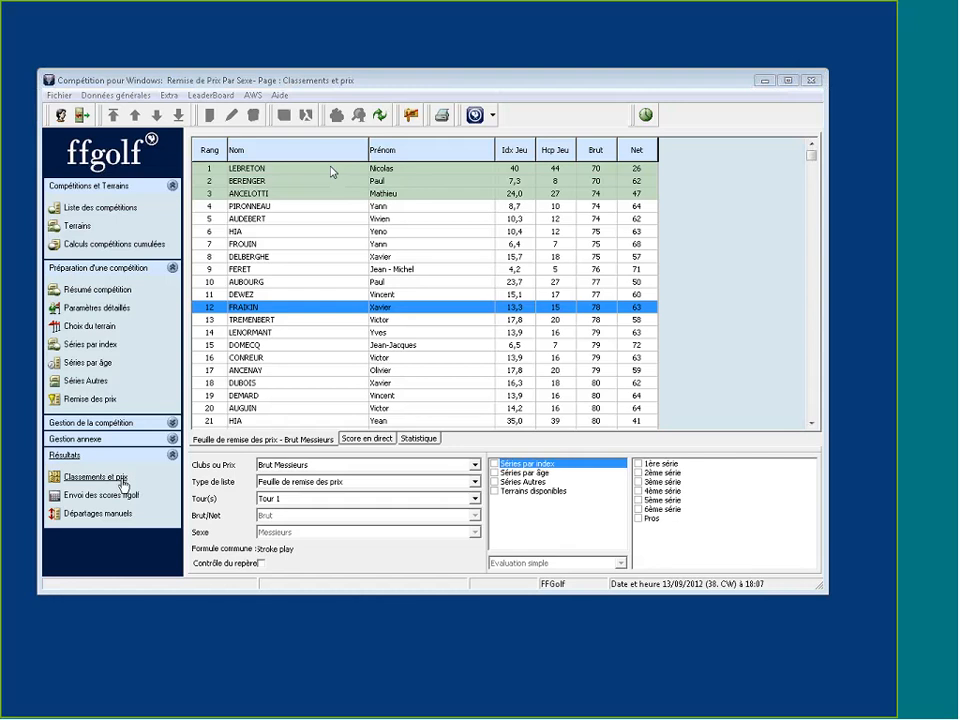
left_click(300, 465)
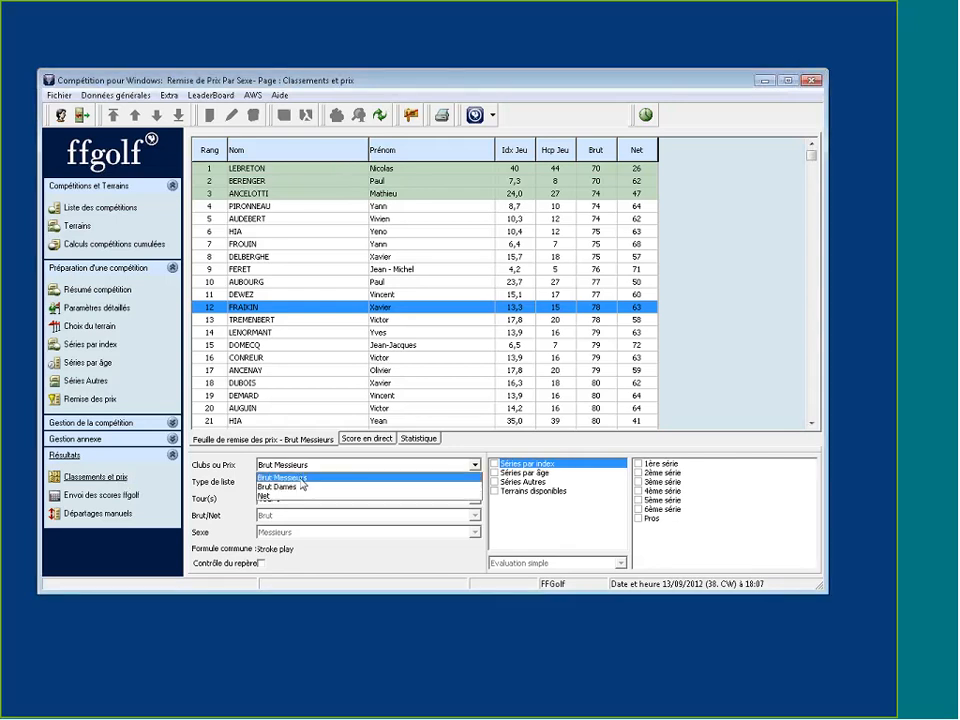
left_click(300, 496)
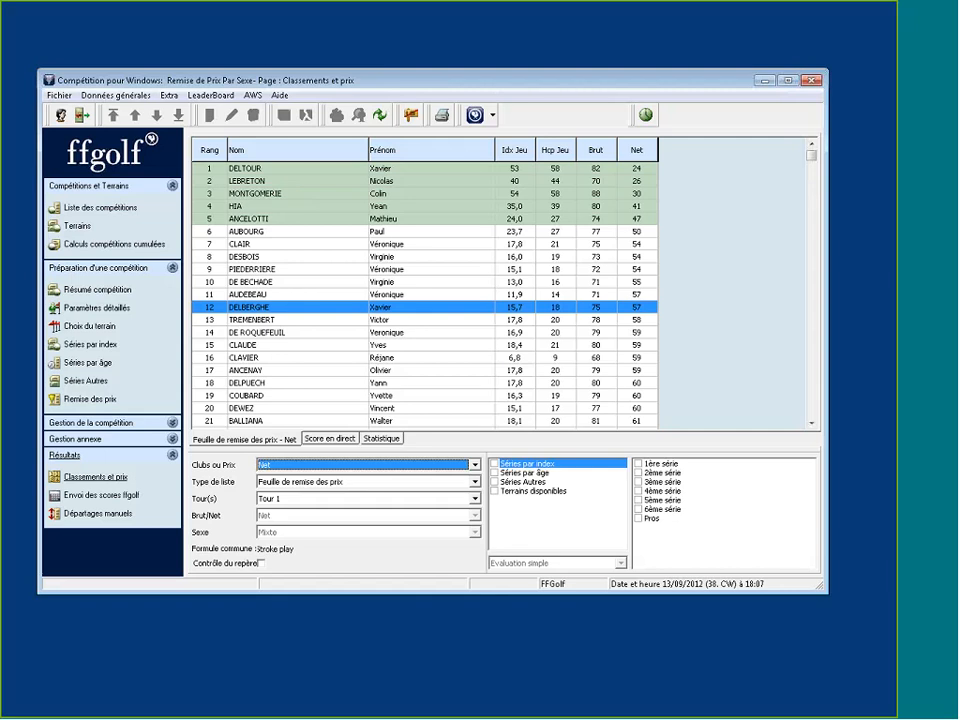
left_click(475, 465)
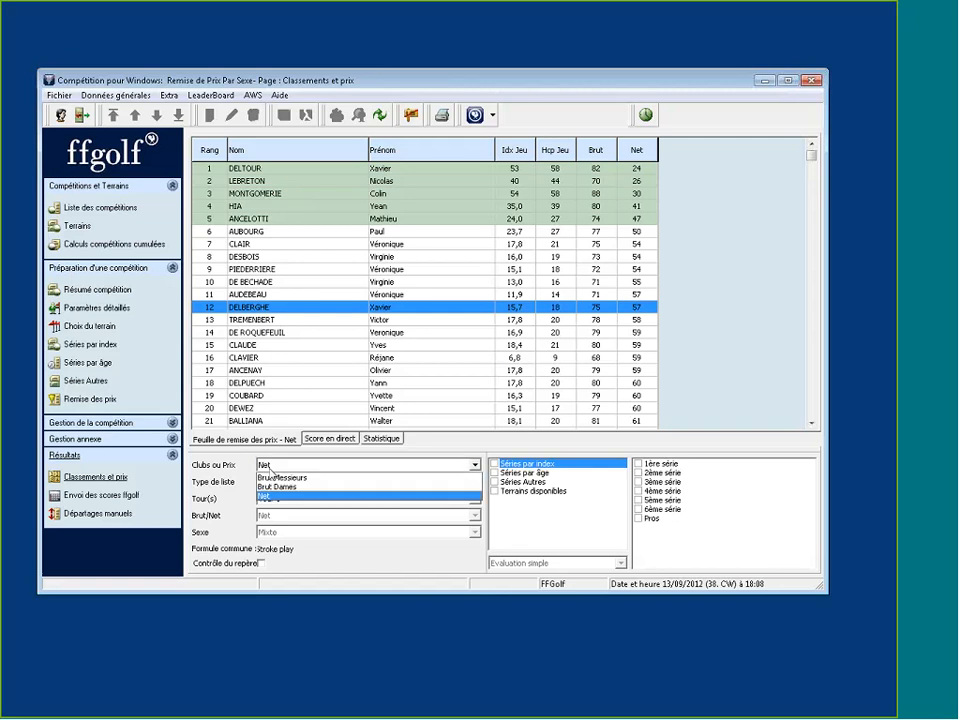
left_click(283, 476)
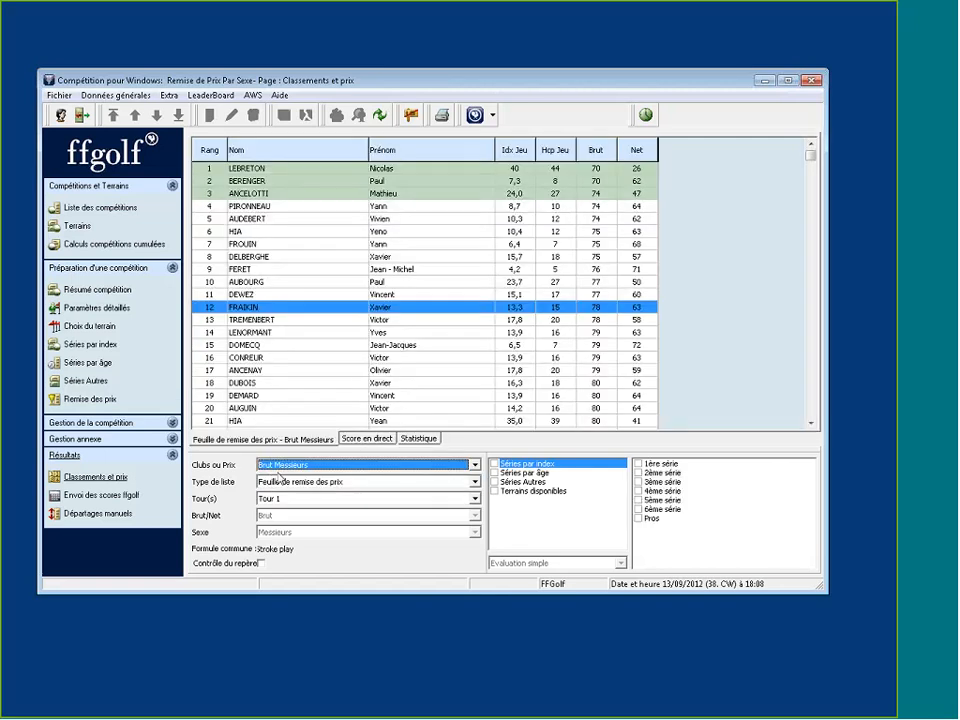
- Turn on Pas de prix en double and Brut prime le Net in the prize settings, leave Brut exclusif off, and save
left_click(90, 399)
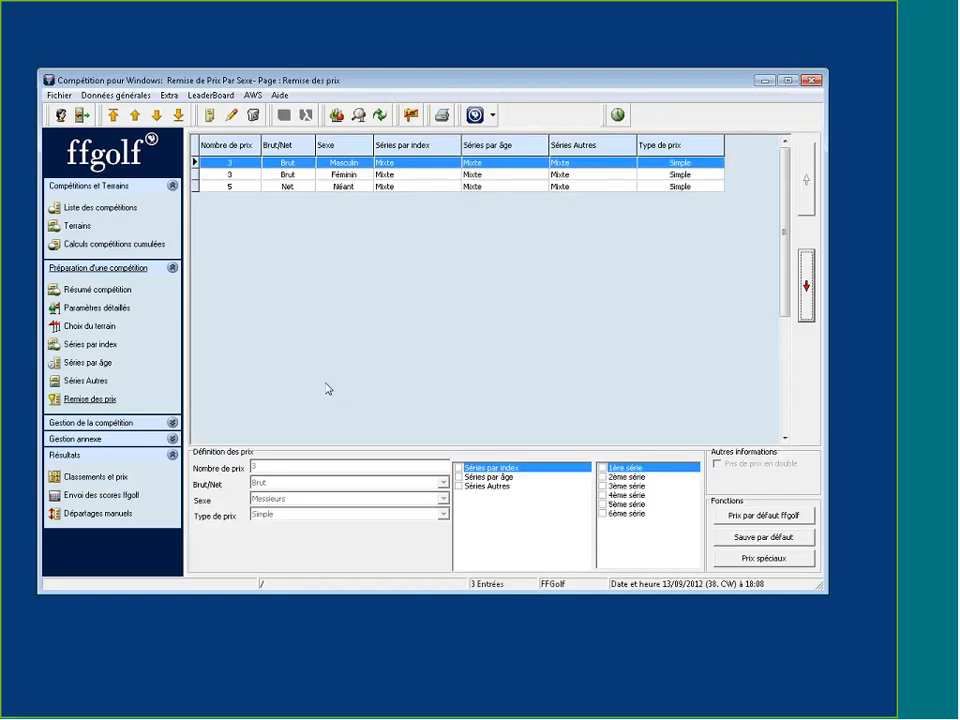
left_click(806, 285)
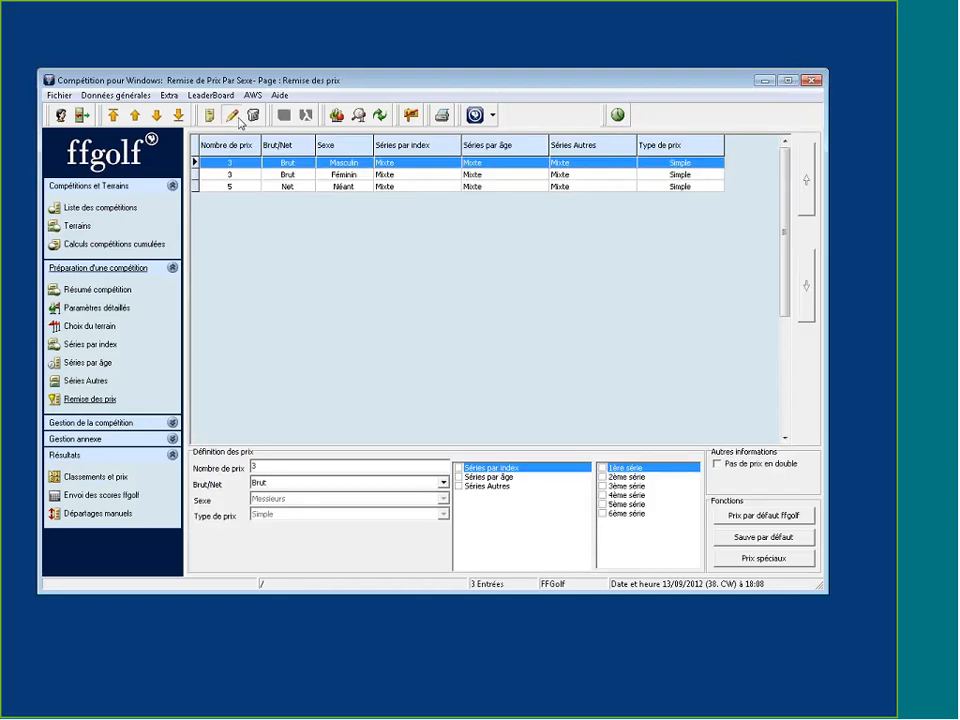
left_click(760, 463)
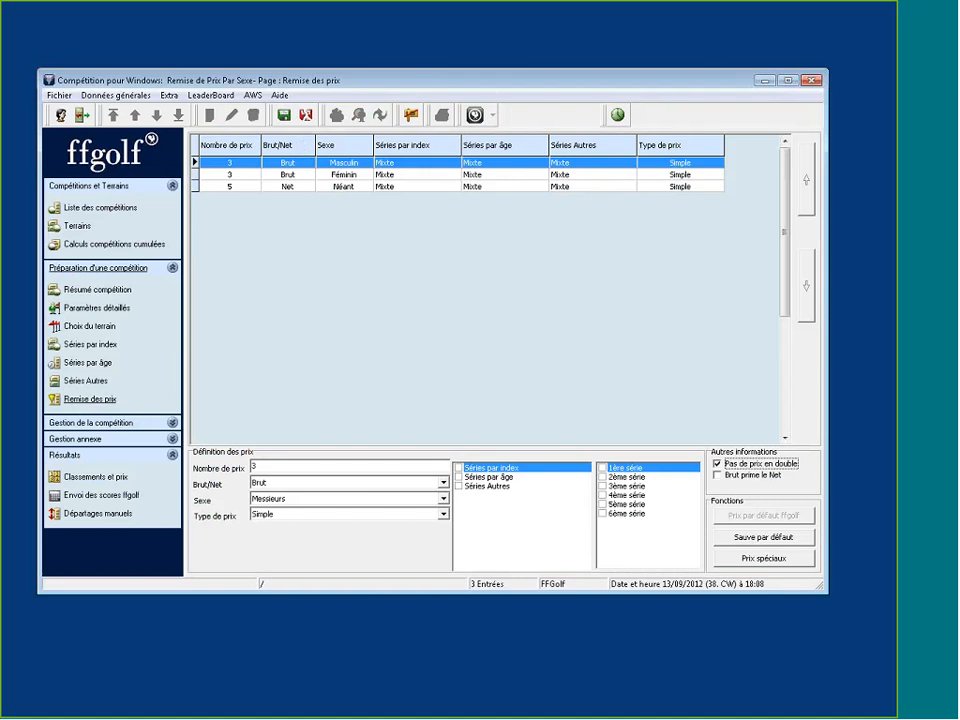
left_click(716, 475)
left_click(718, 477)
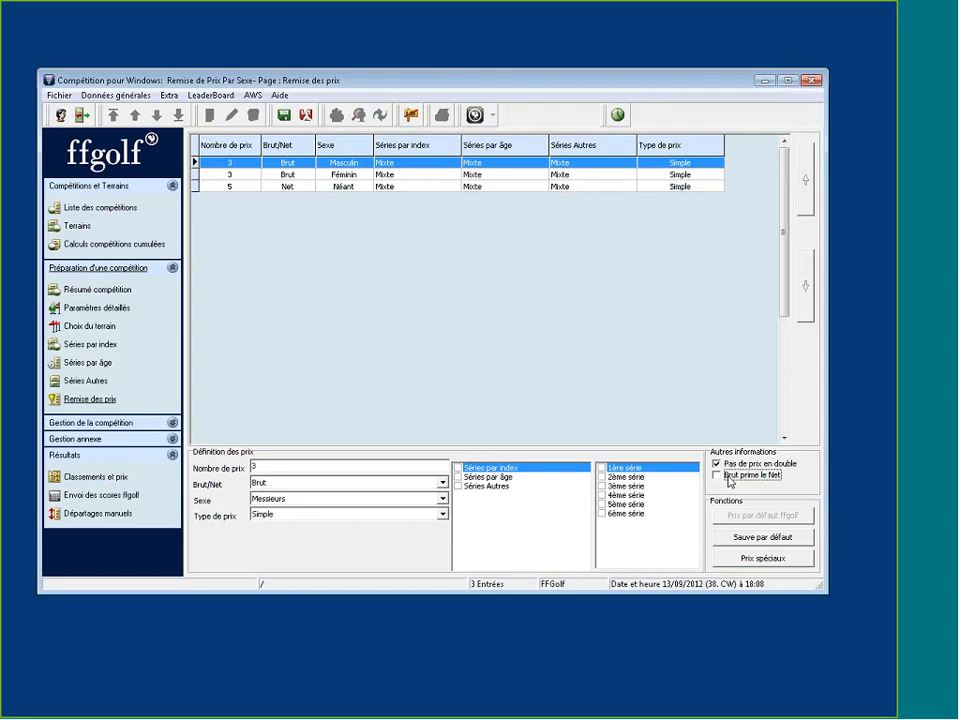
left_click(729, 478)
left_click(284, 116)
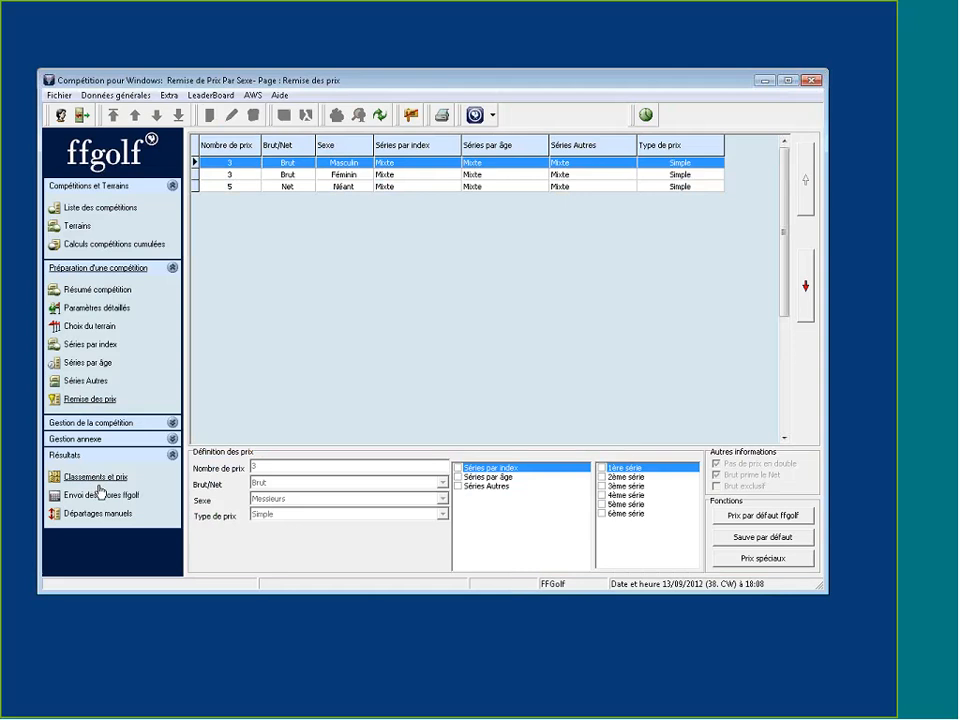
- Return to the rankings and open the print options for the Feuille de remise des prix
left_click(98, 486)
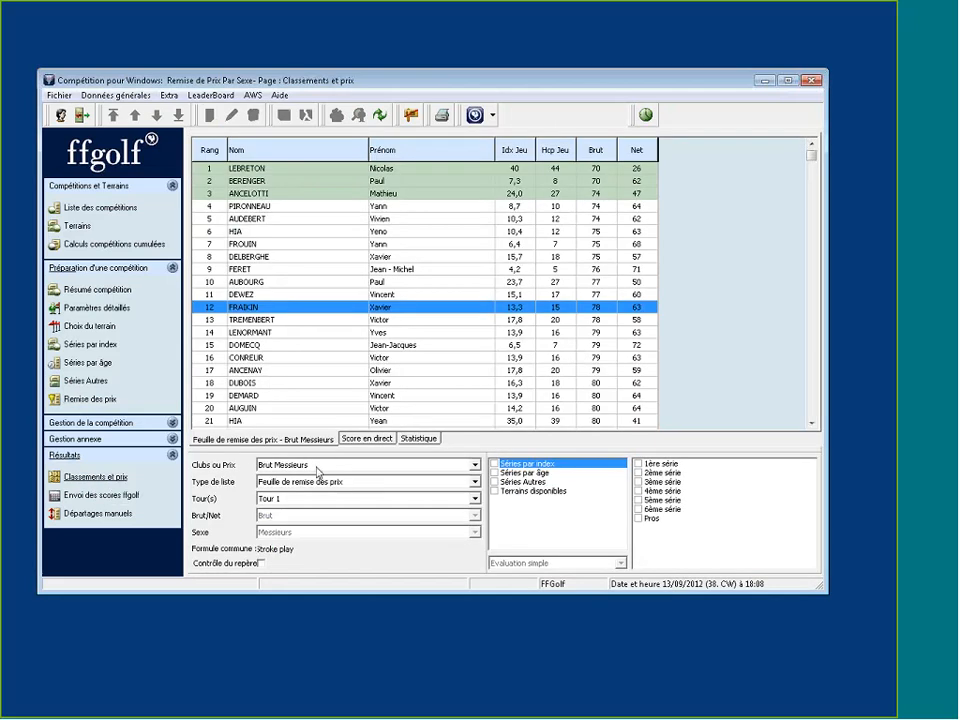
left_click(106, 480)
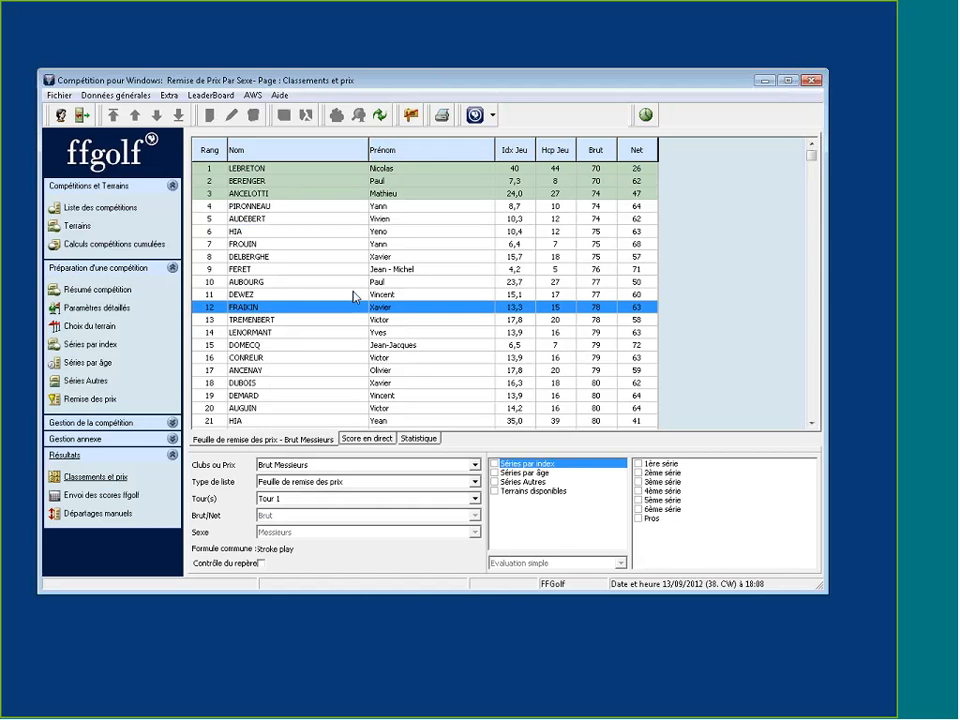
left_click(443, 117)
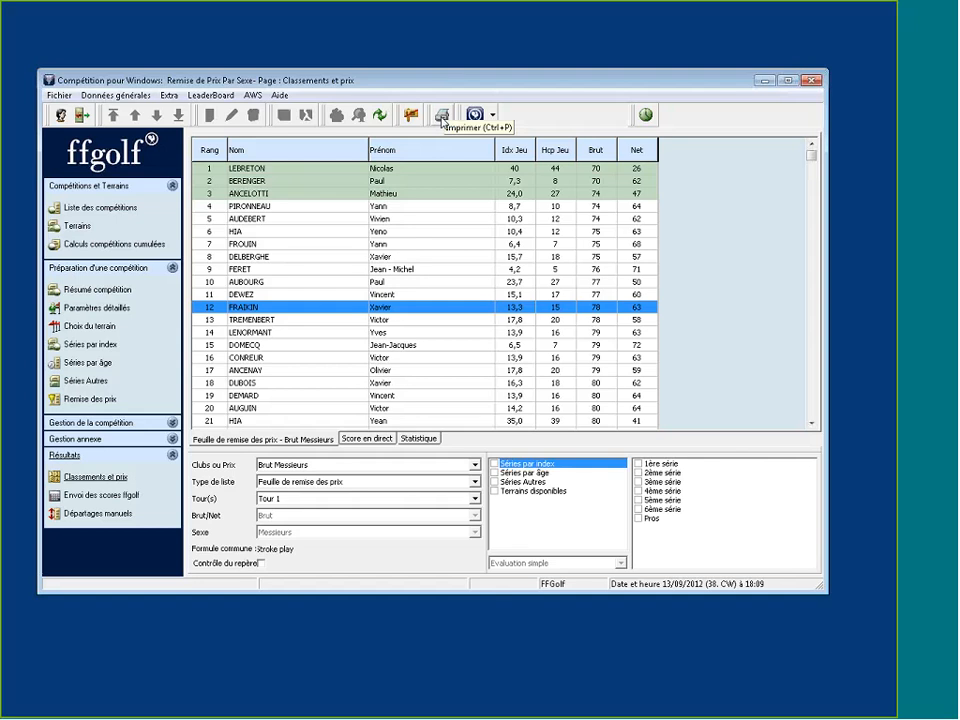
left_click(442, 117)
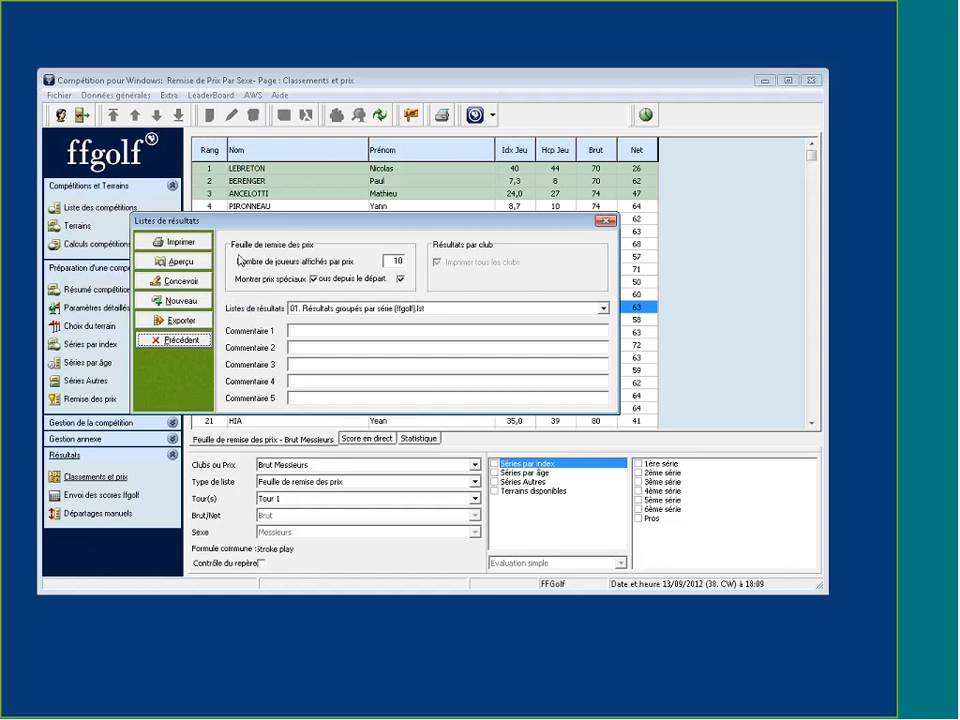
double_click(380, 261)
- Preview the printout with the 02. Liste de remise des prix (ffgolf).lst layout, check the Net prizes on page 2, and close it
left_click(296, 310)
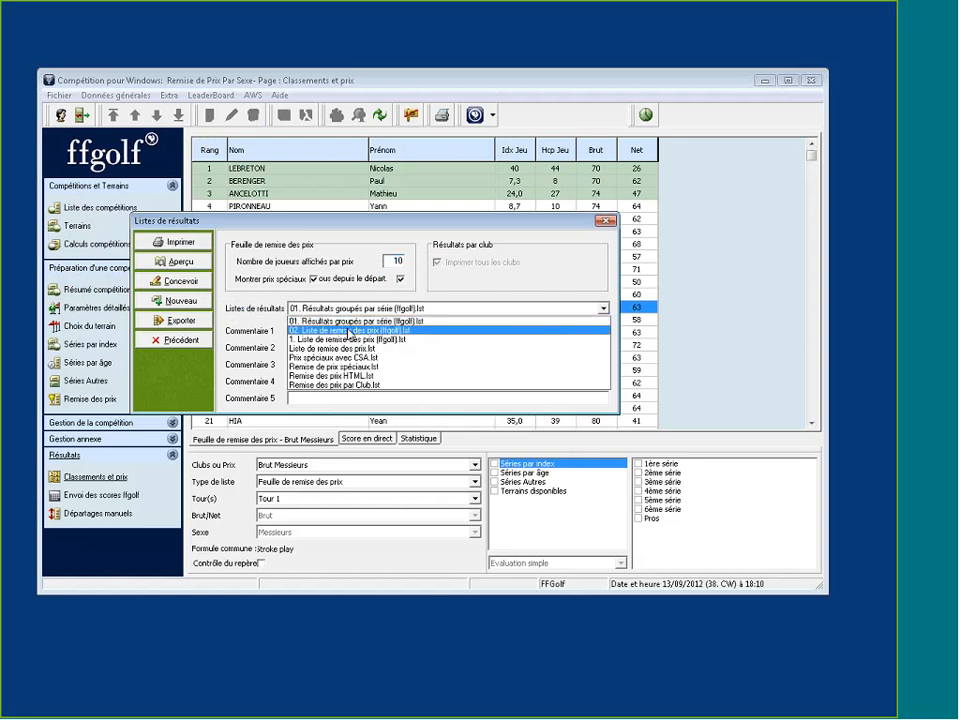
left_click(349, 330)
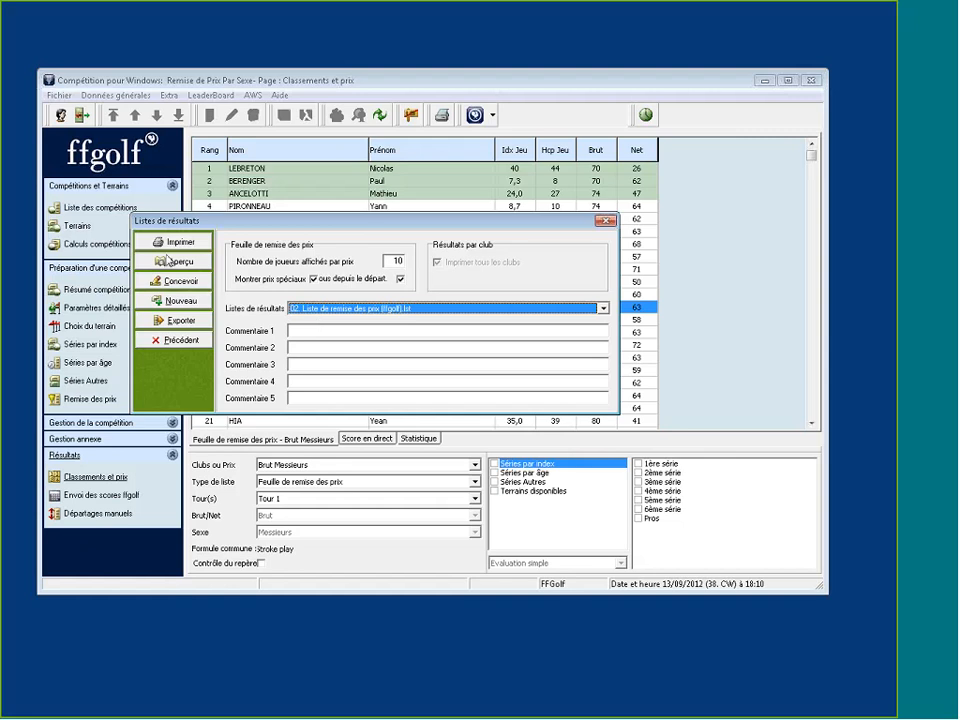
left_click(158, 264)
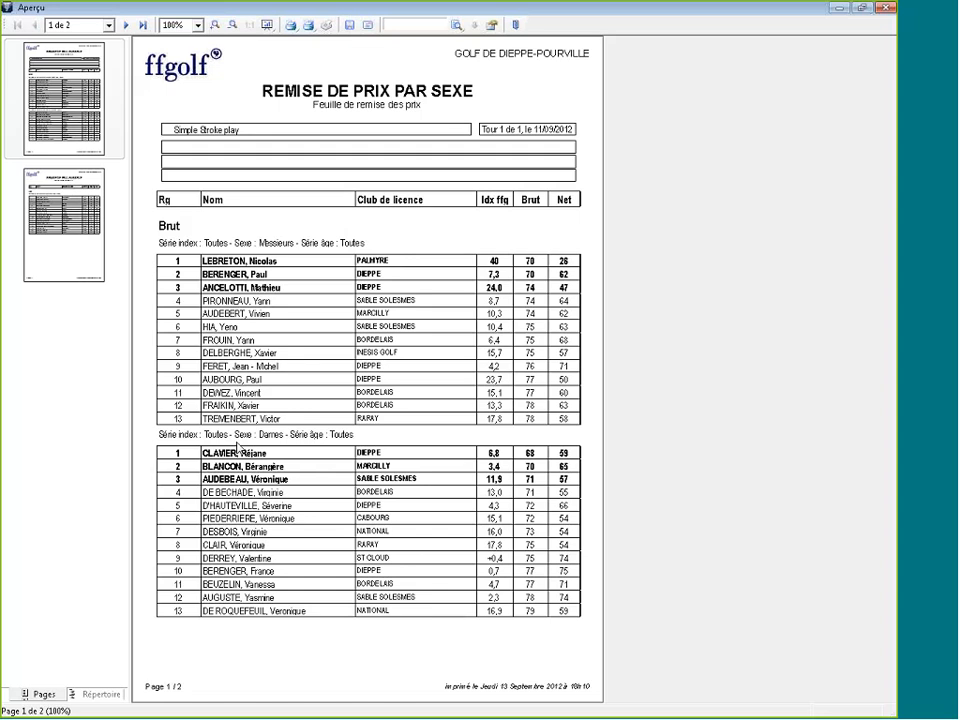
left_click(65, 220)
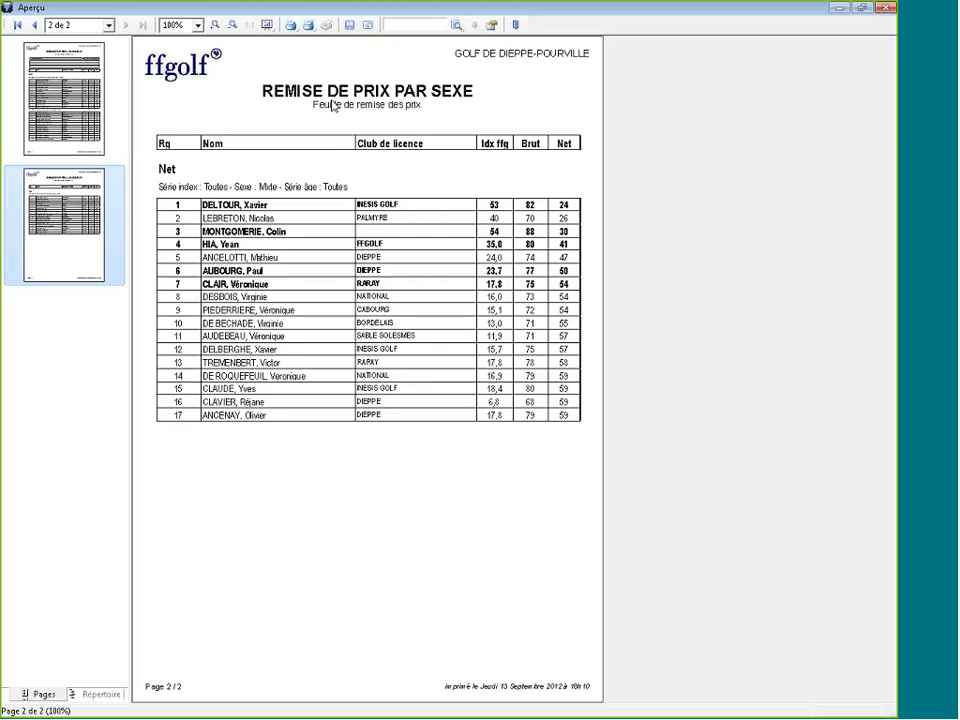
left_click(518, 29)
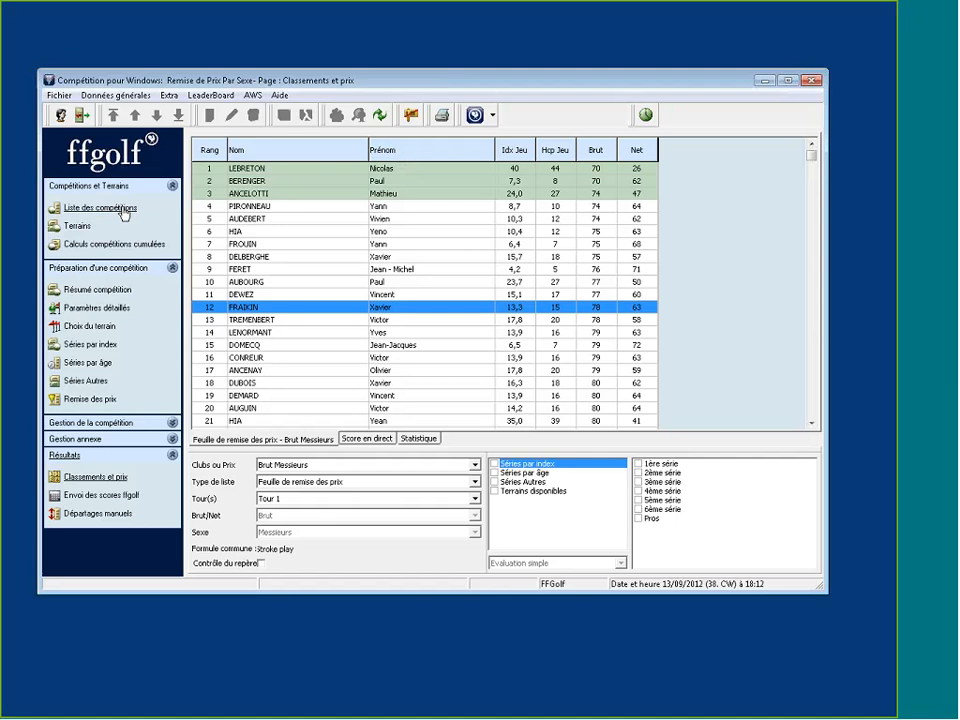
- Open the competition Remise de Prix Par Séries from the competition list and display its registered players
left_click(123, 209)
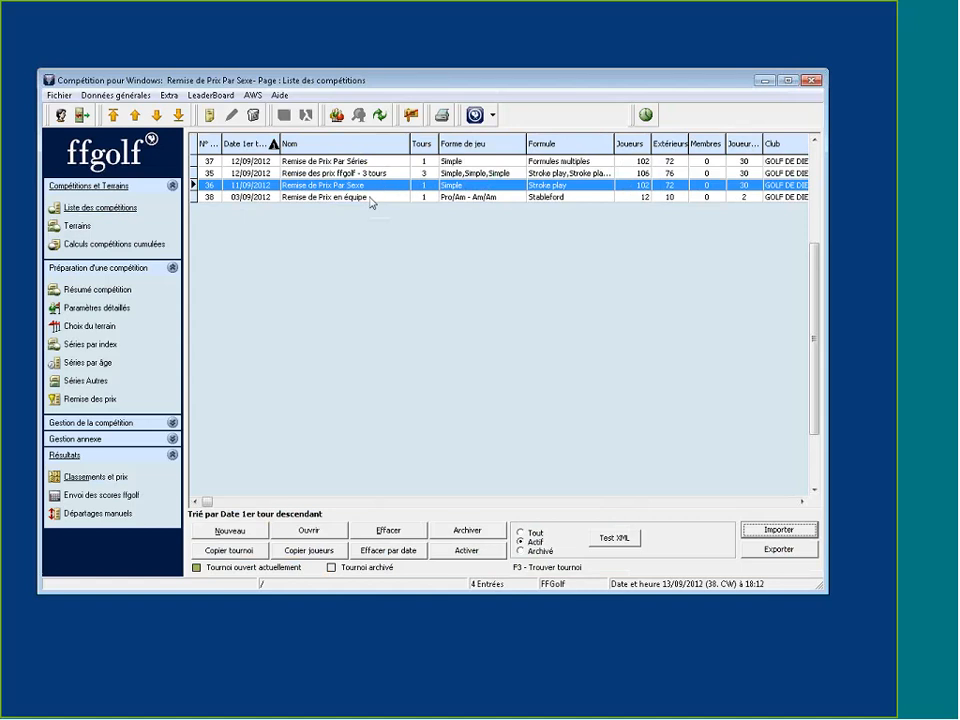
left_click(323, 162)
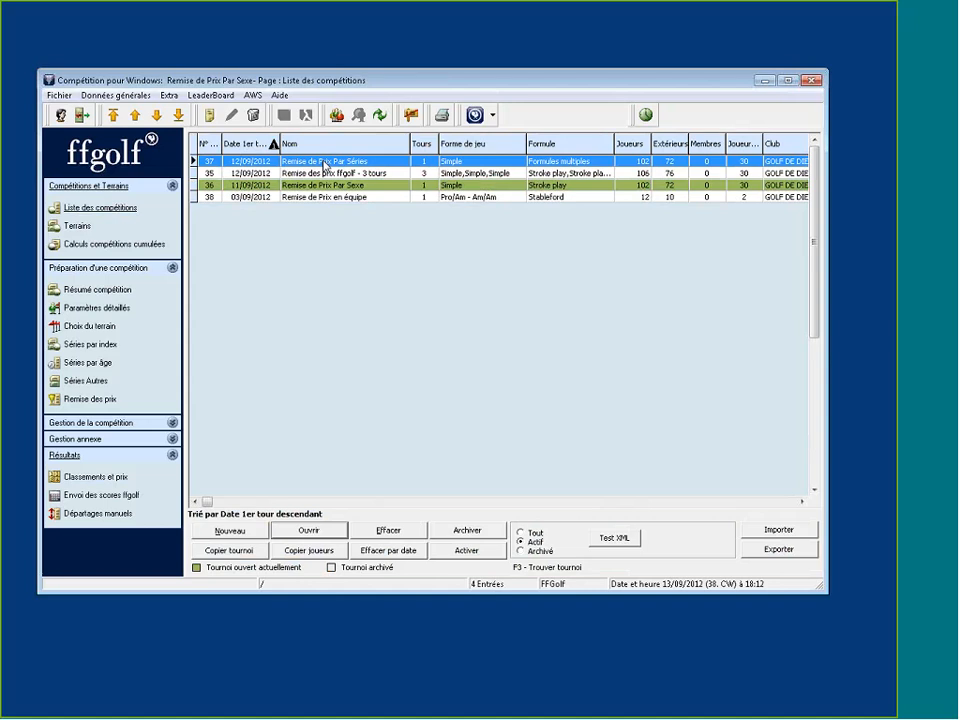
double_click(323, 163)
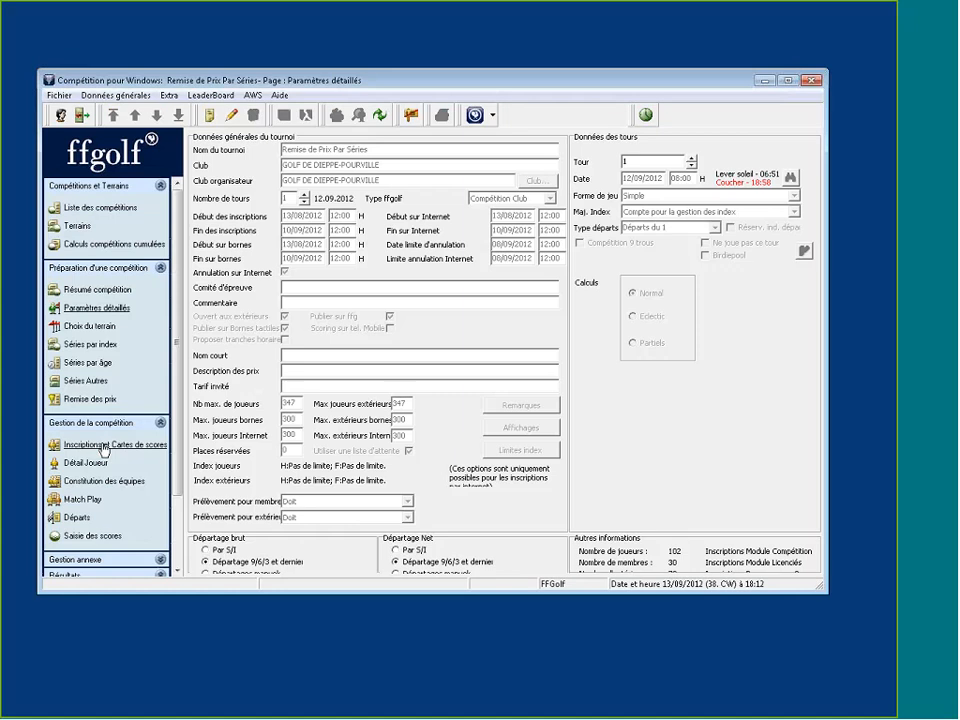
left_click(104, 450)
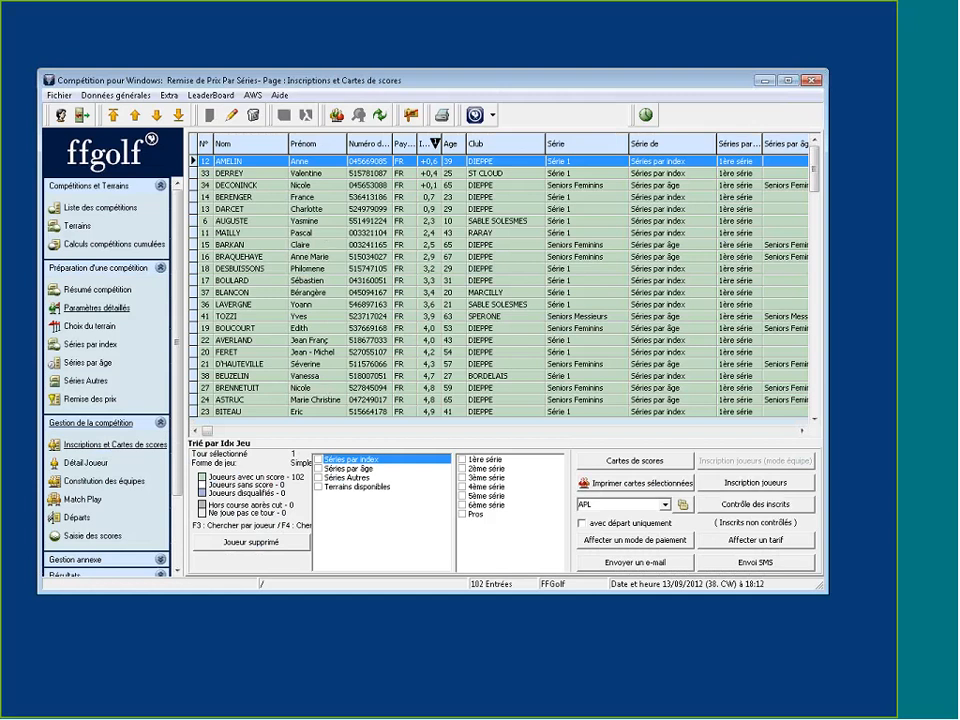
- Examine the Séries par index setup for Messieurs and Dames, including index limits, tees and formulas
left_click(79, 346)
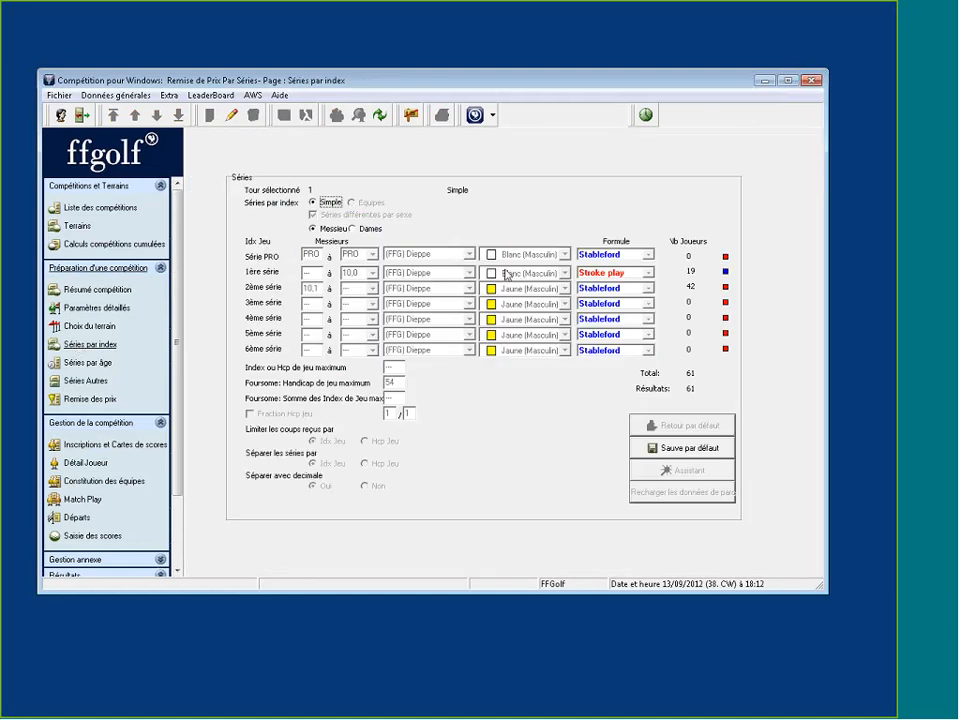
left_click(352, 228)
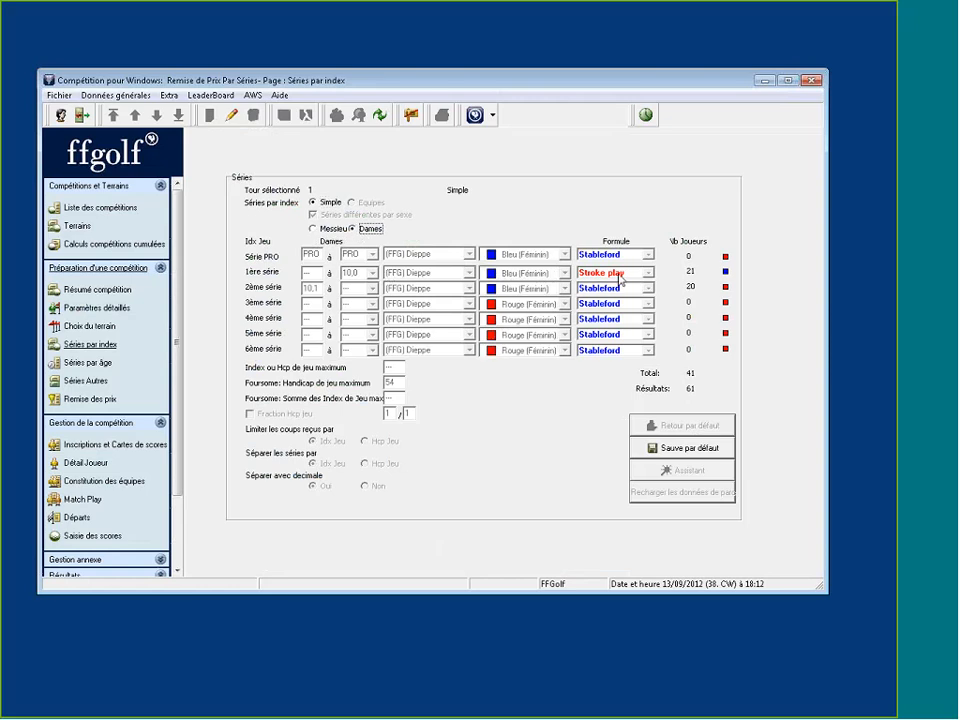
left_click(321, 230)
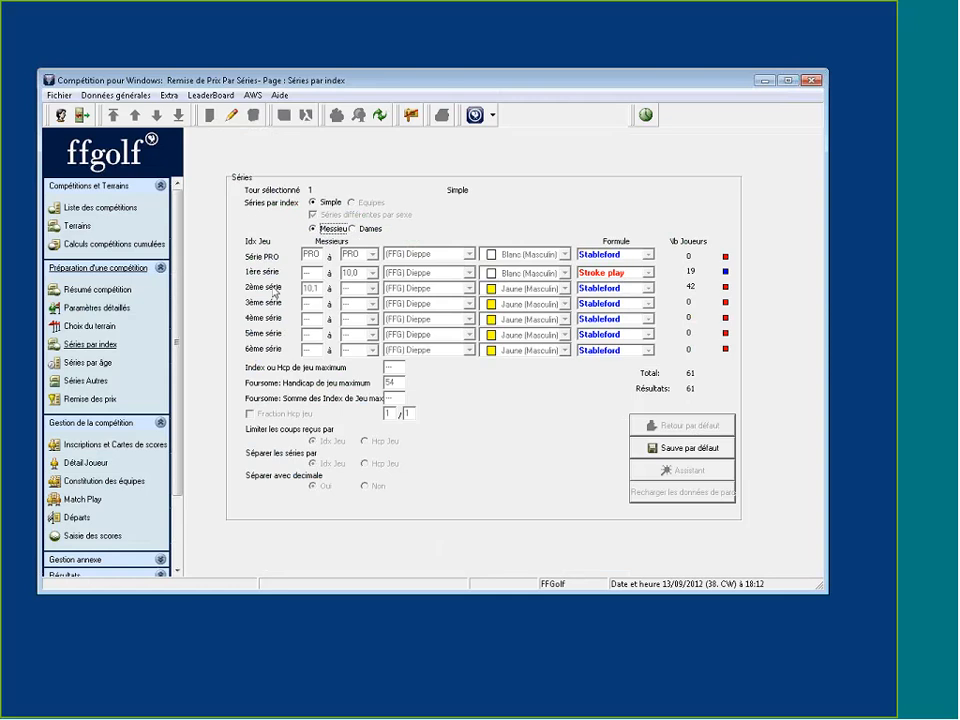
left_click(306, 289)
left_click(355, 228)
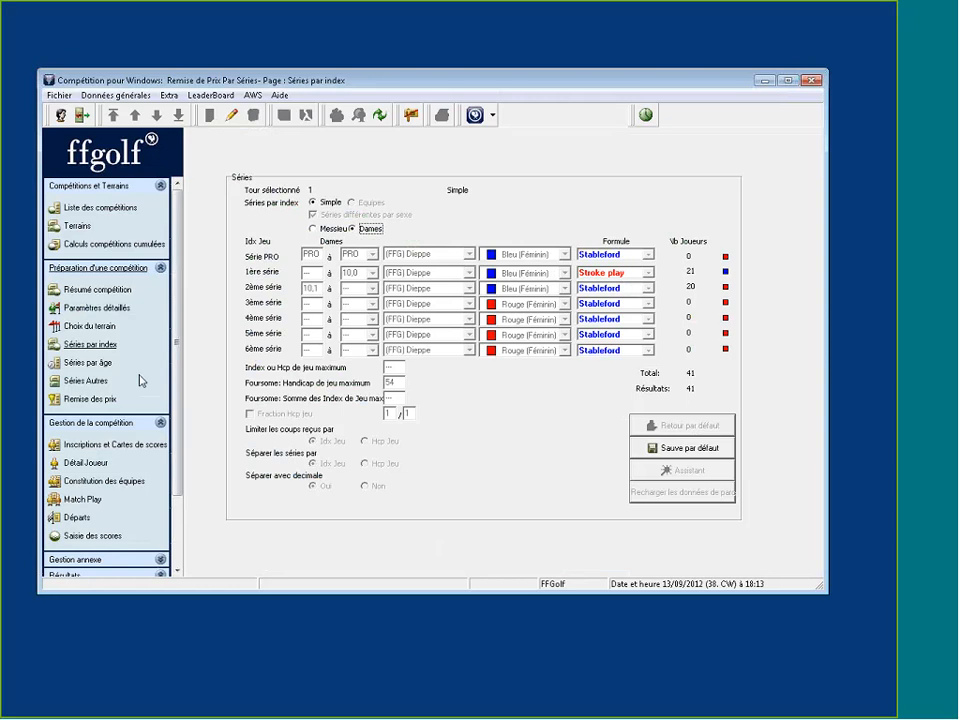
- View the Séries par âge and Séries Autres definitions, narrowing the Description column of the latter, and return to the registered players list
left_click(88, 363)
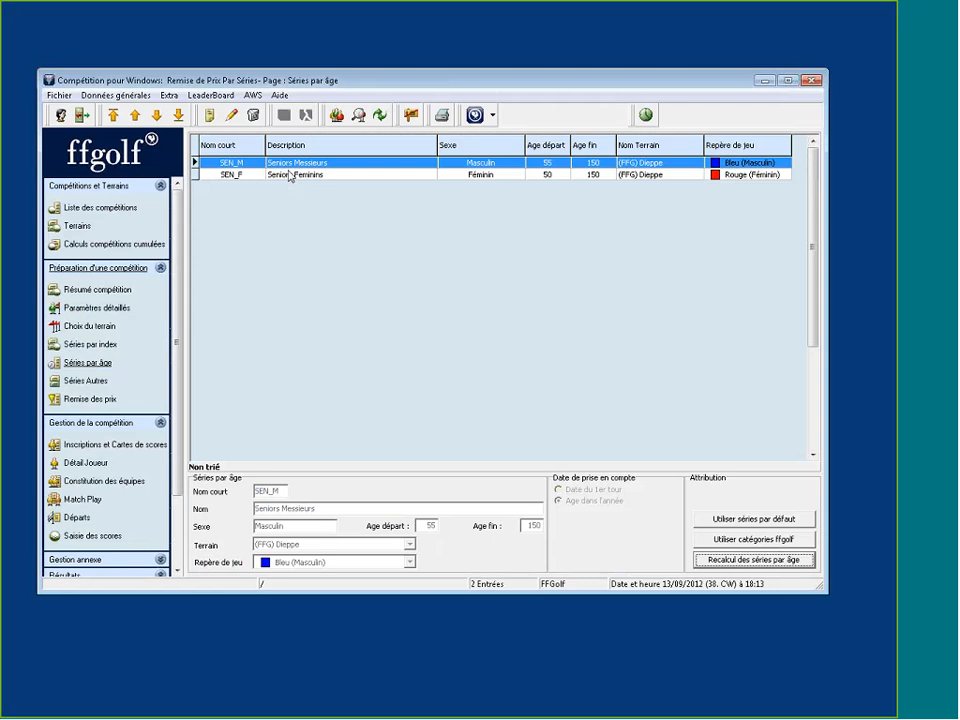
left_click(81, 386)
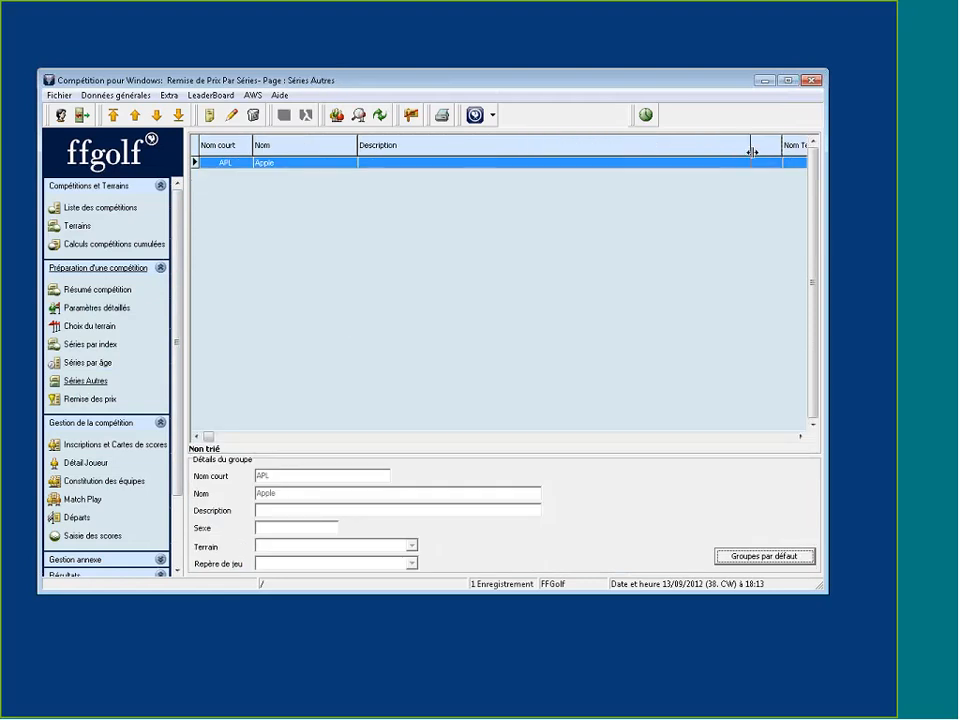
left_click_drag(752, 151, 567, 145)
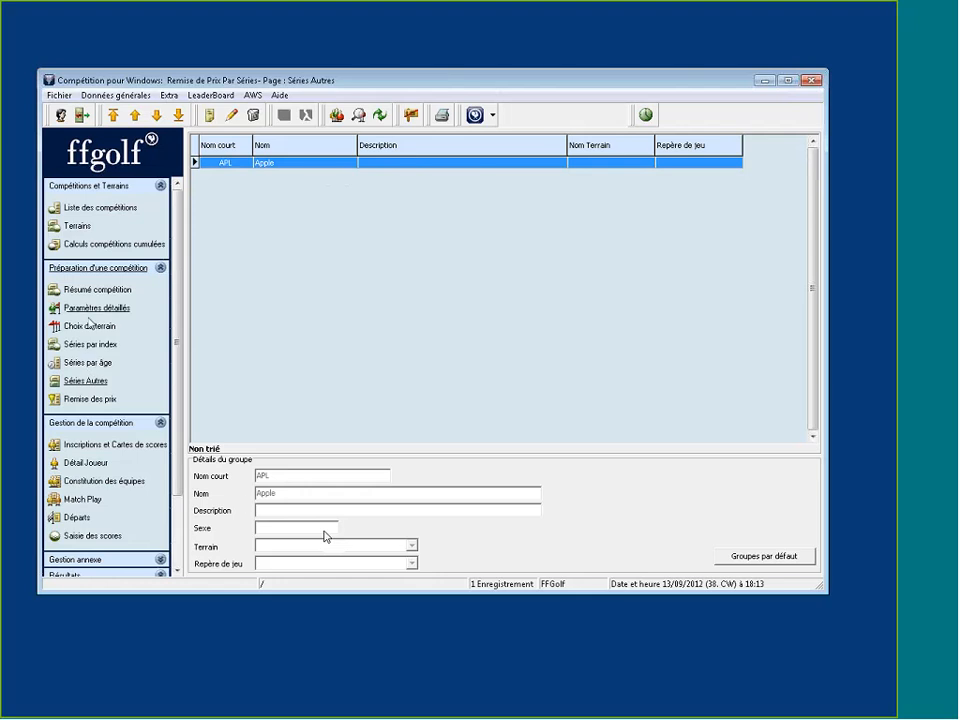
left_click(115, 449)
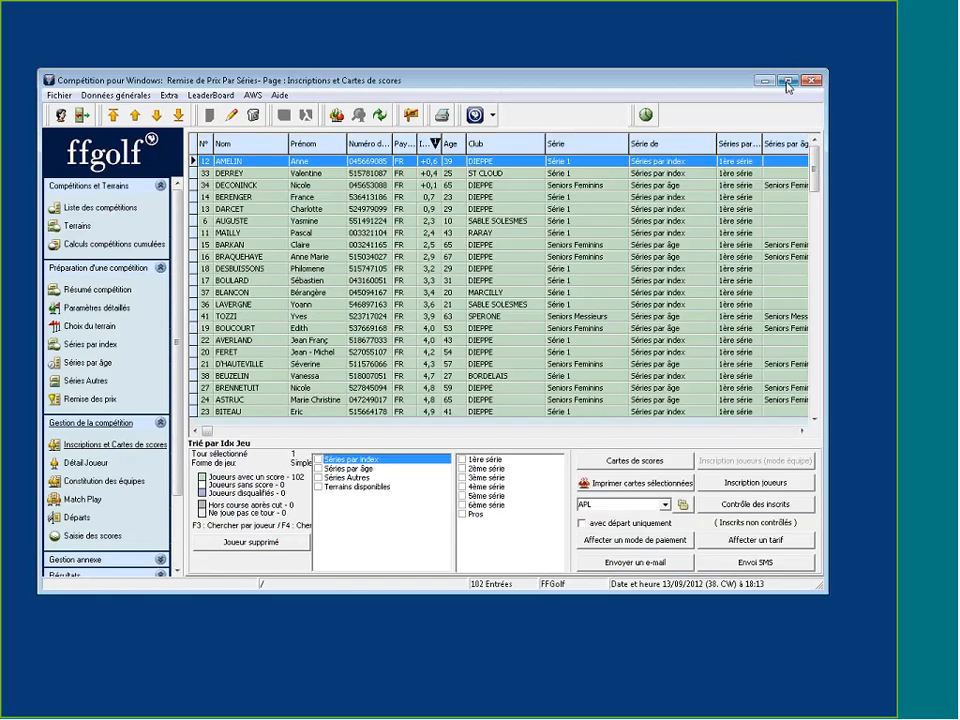
- Examine in the enlarged window which registered players belong to the APL series in the Séries Autres column, then restore the window size
left_click(787, 82)
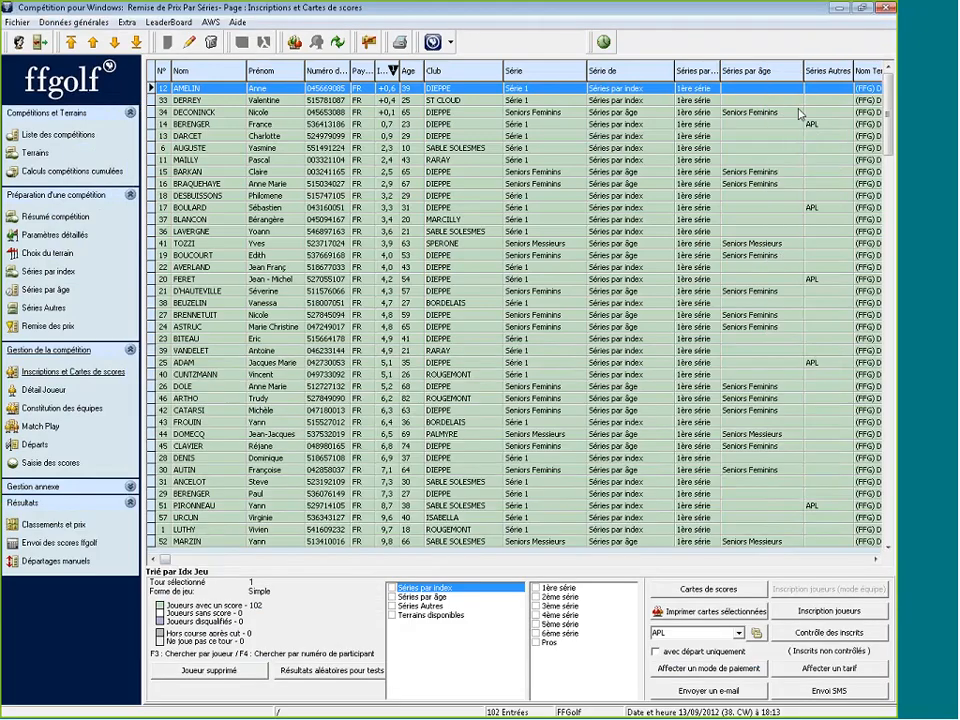
left_click(816, 126)
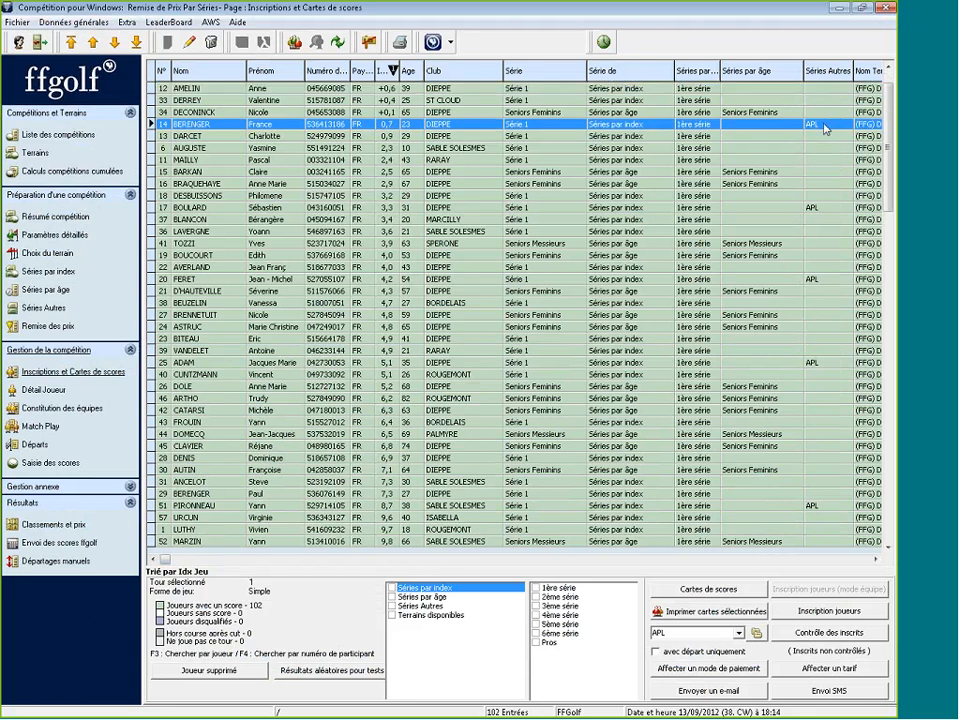
left_click(831, 208)
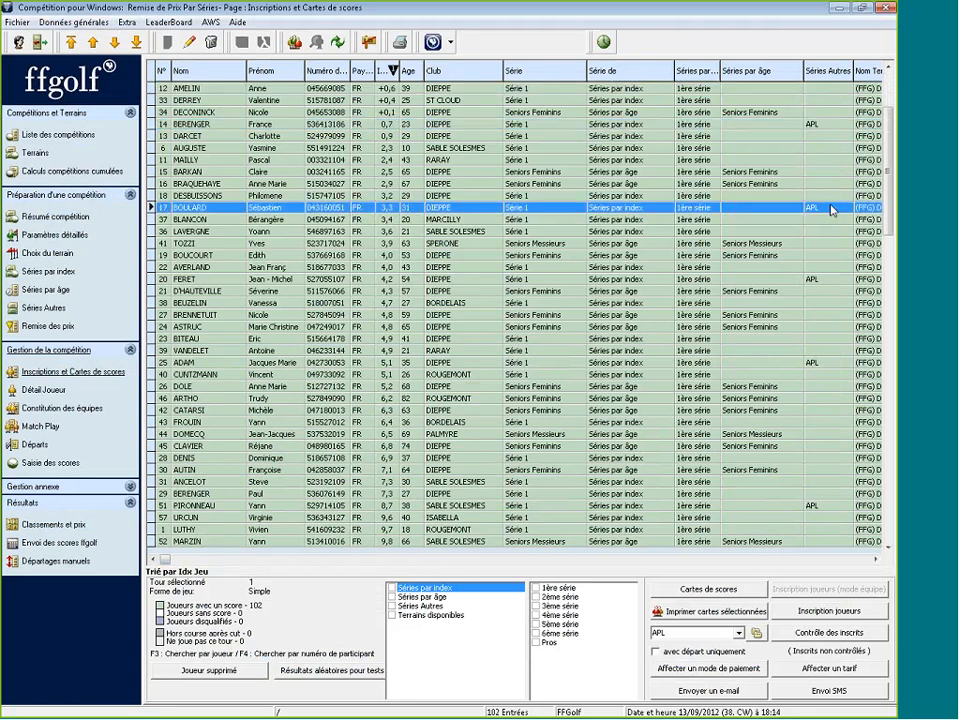
left_click(818, 279)
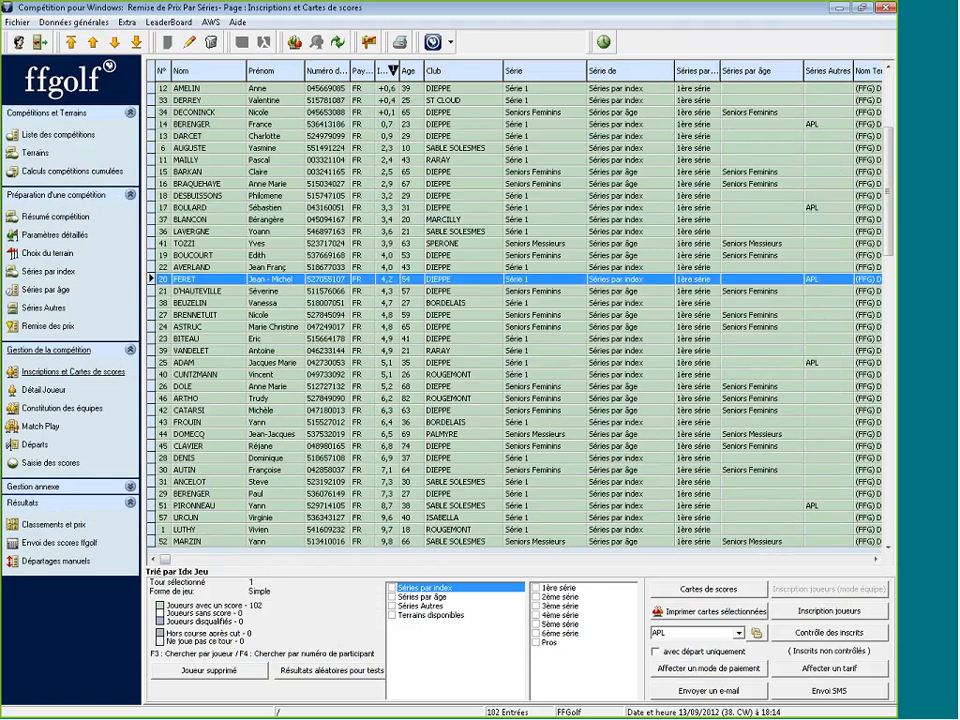
left_click(826, 363)
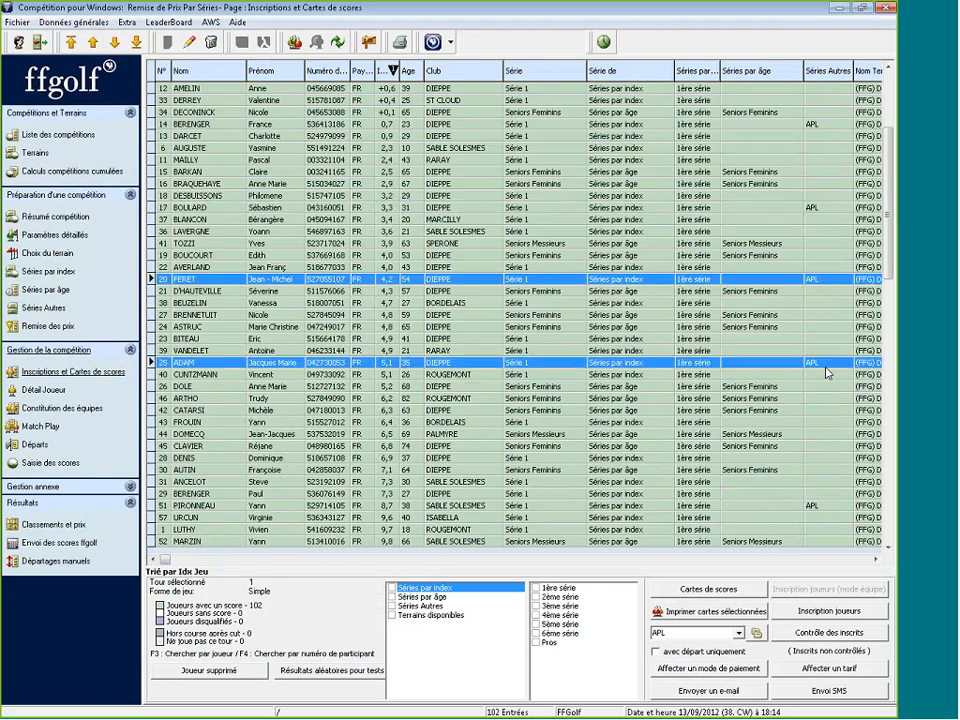
left_click(826, 505)
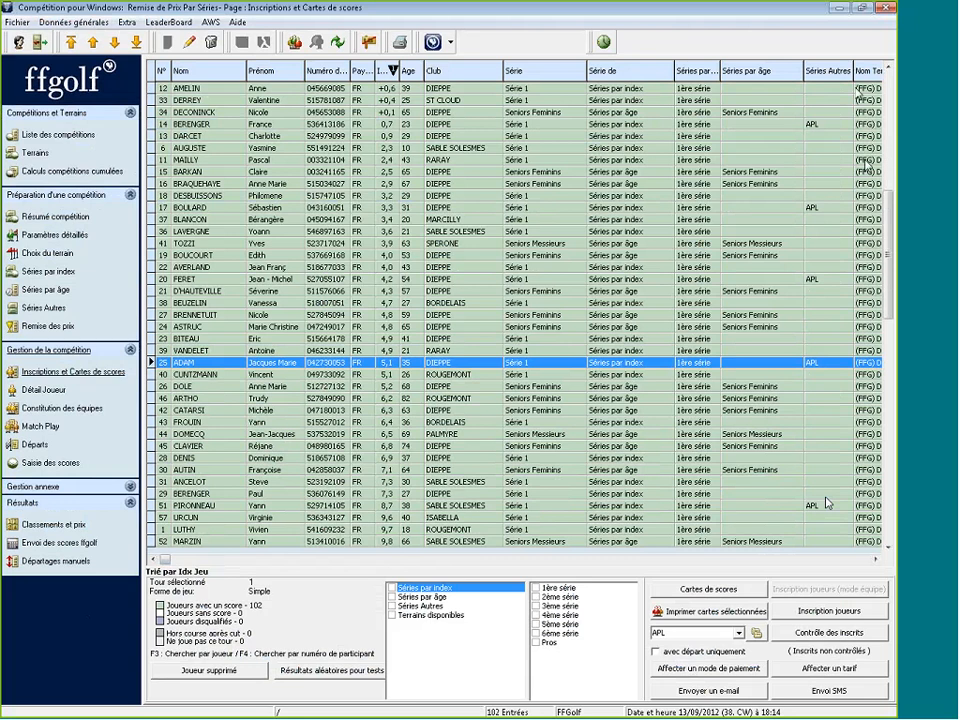
left_click(861, 8)
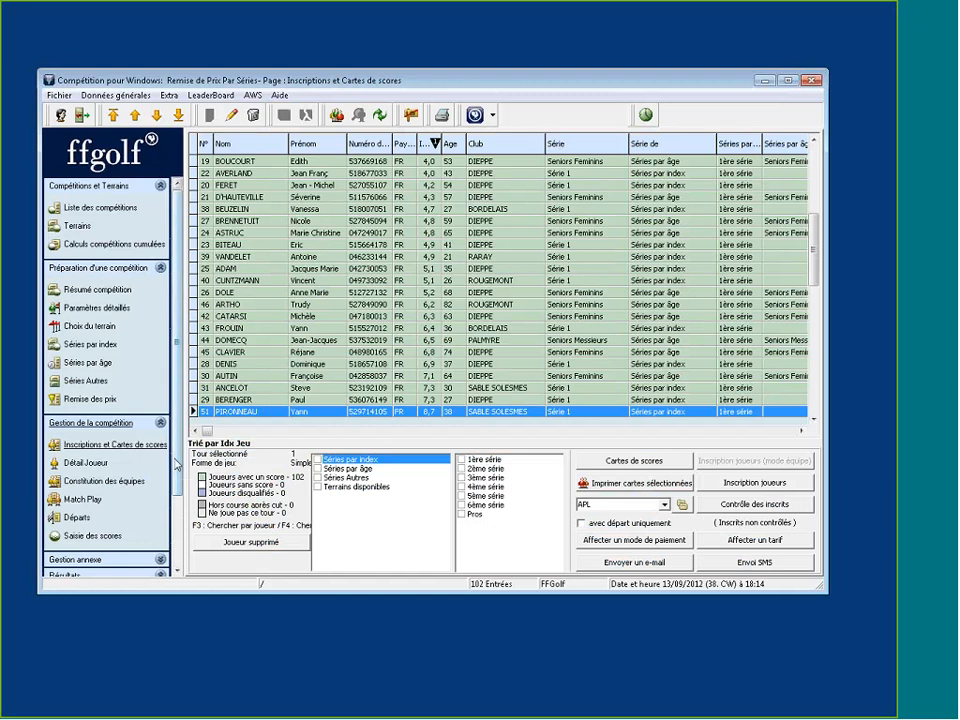
- On the Remise des prix page, add and save 2 Brut prizes for Messieurs in the 1ère série by index
left_click(163, 423)
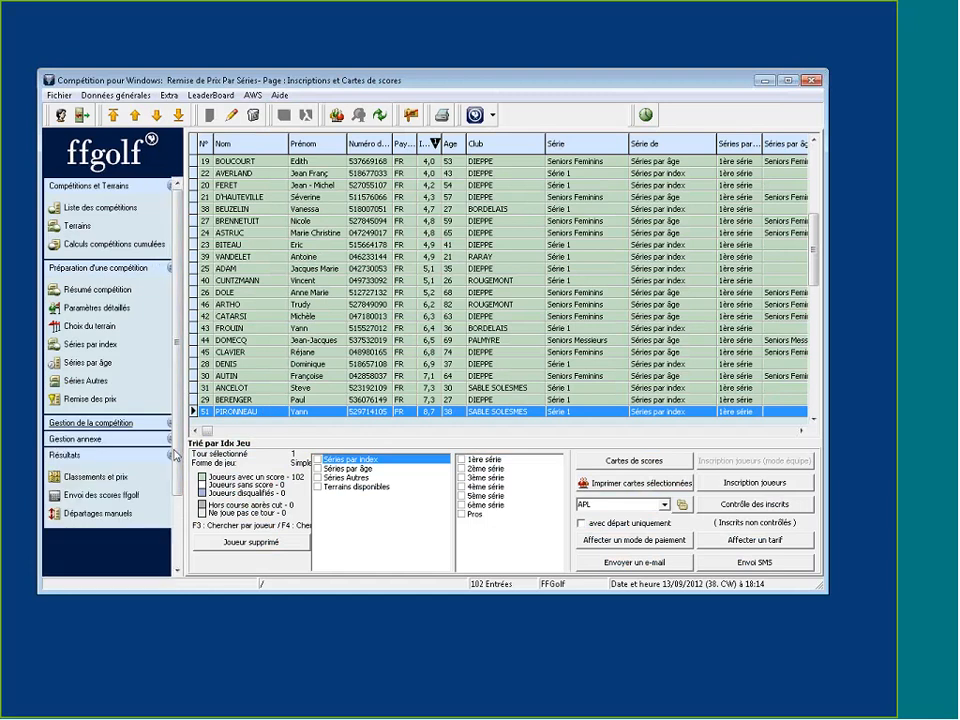
left_click(72, 400)
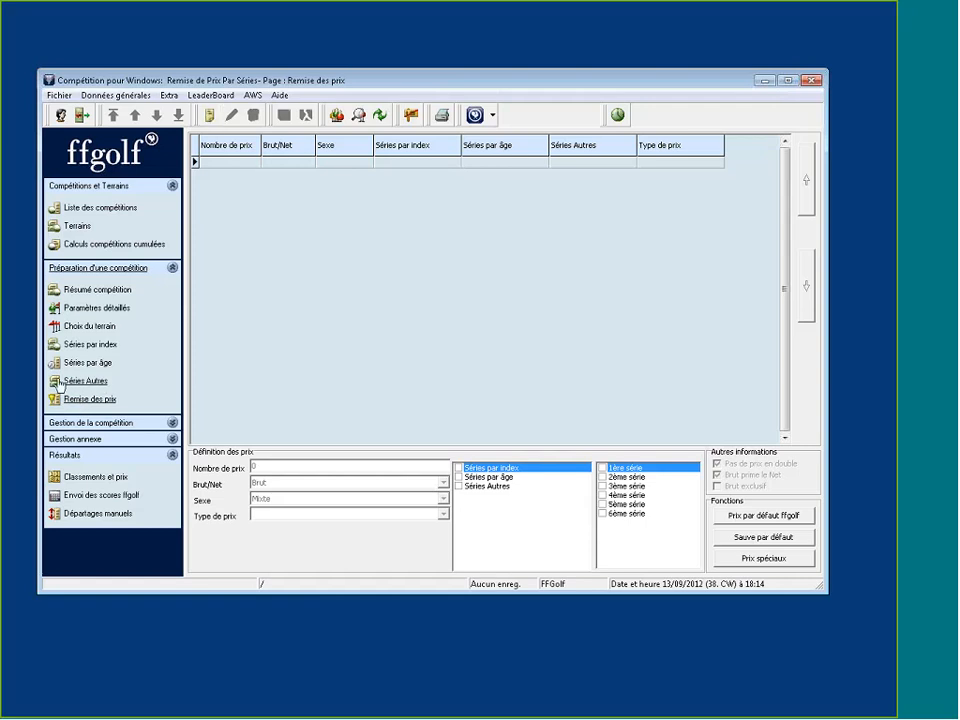
left_click(210, 119)
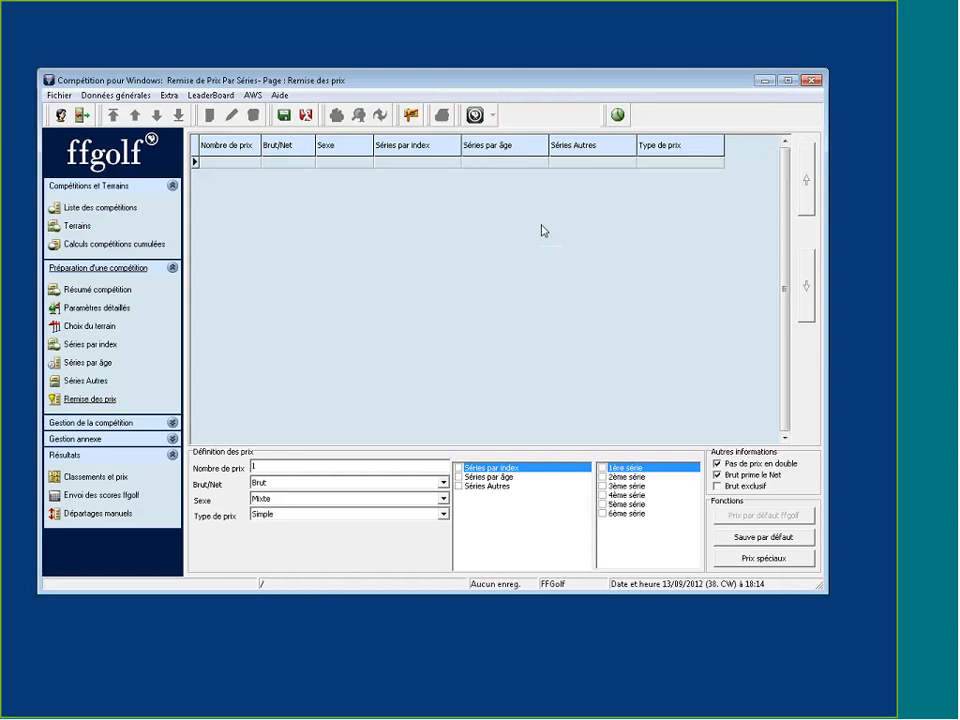
left_click(265, 465)
left_click_drag(265, 465, 247, 467)
type("2")
left_click(289, 500)
left_click(290, 521)
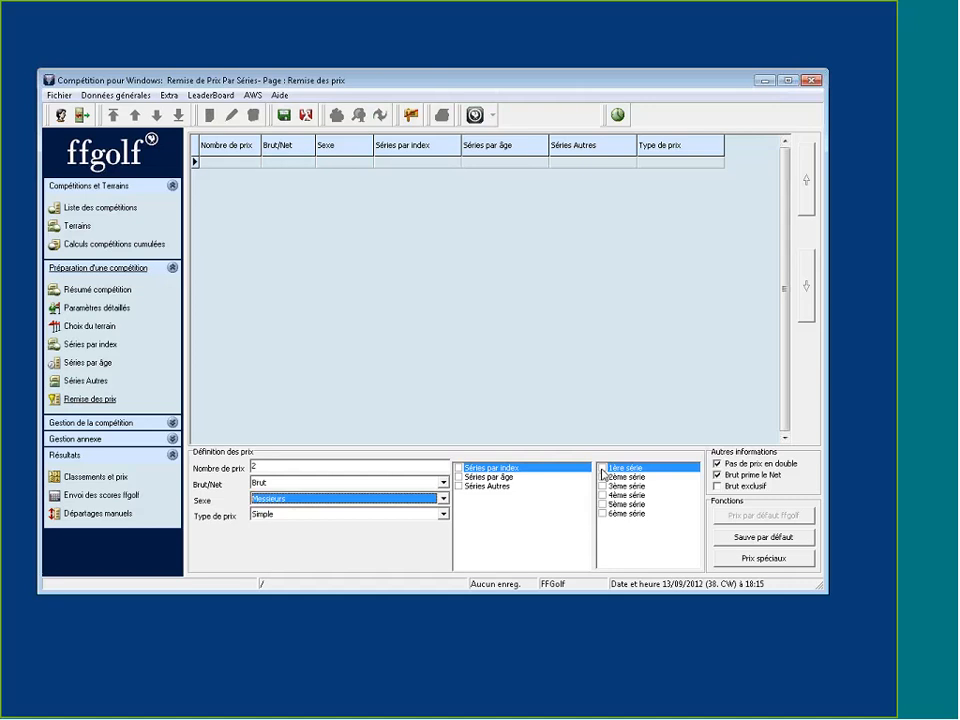
left_click(602, 468)
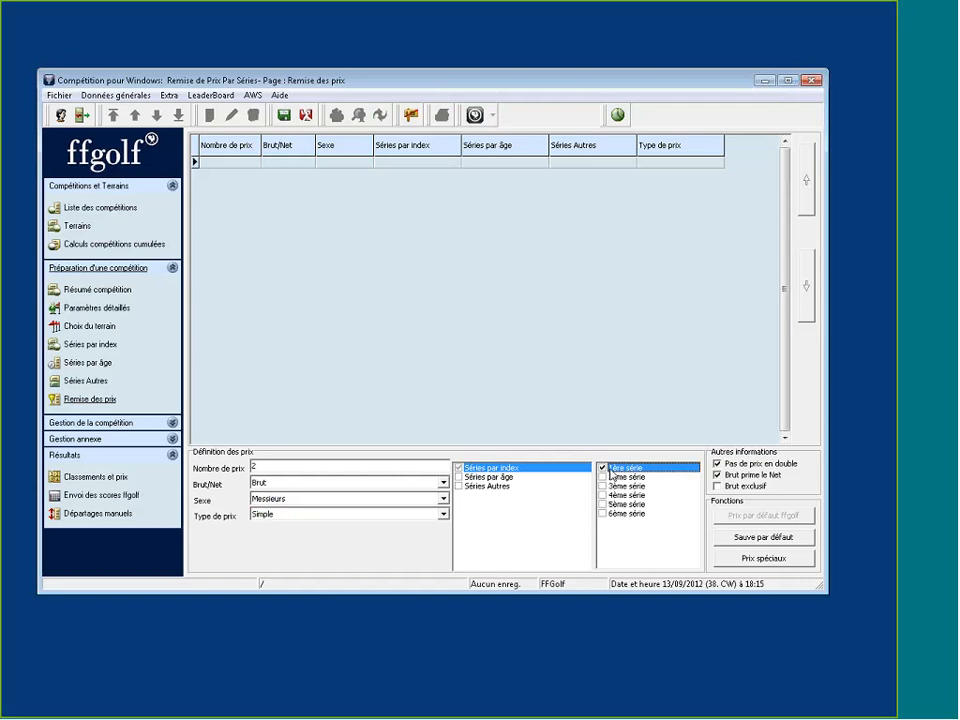
left_click(283, 116)
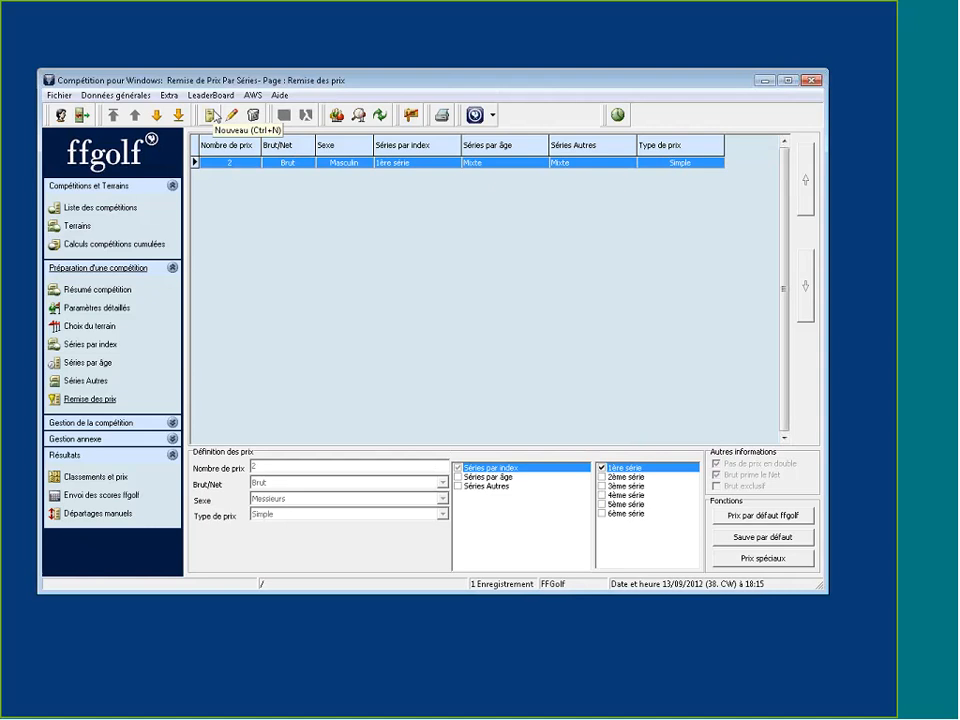
- Add and save 2 Brut prizes for Dames in the 1ère série by index
left_click(213, 116)
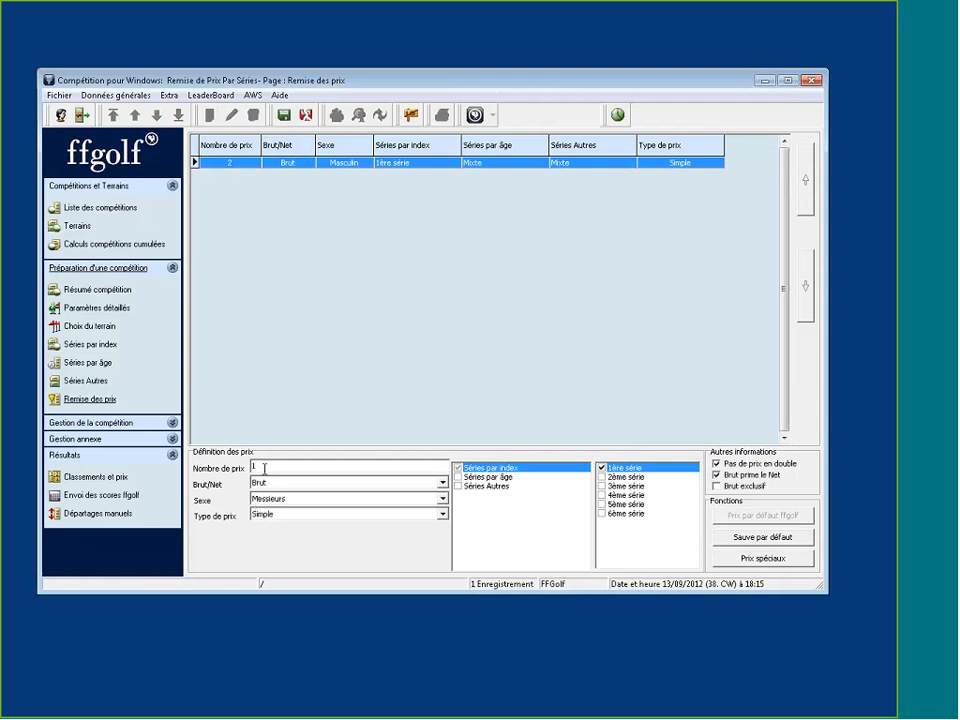
left_click_drag(264, 469, 245, 463)
type("2")
left_click(275, 503)
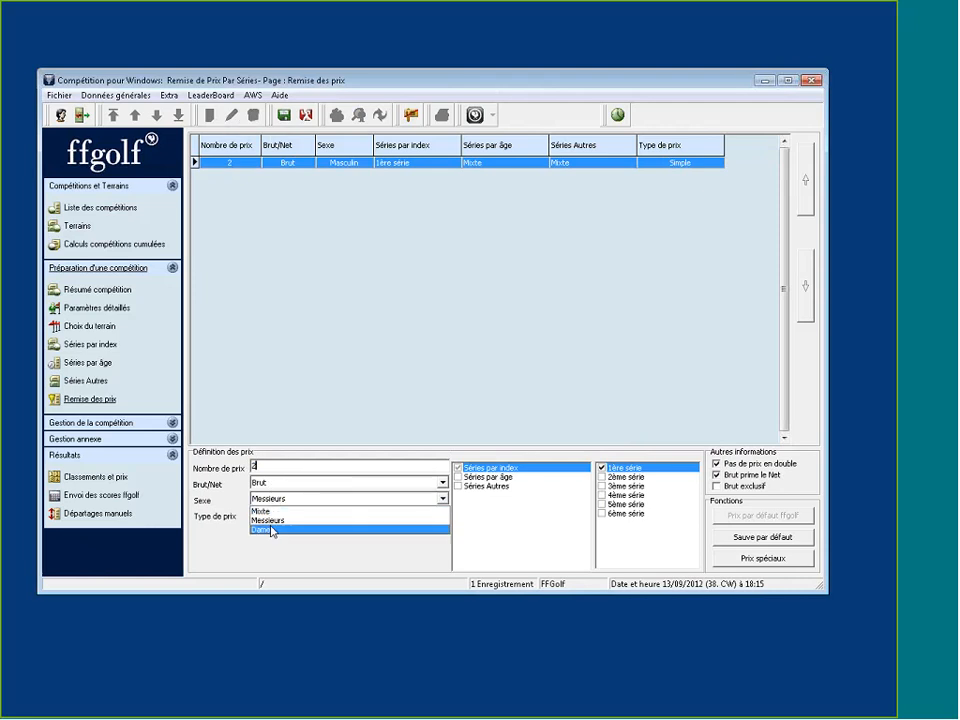
left_click(271, 533)
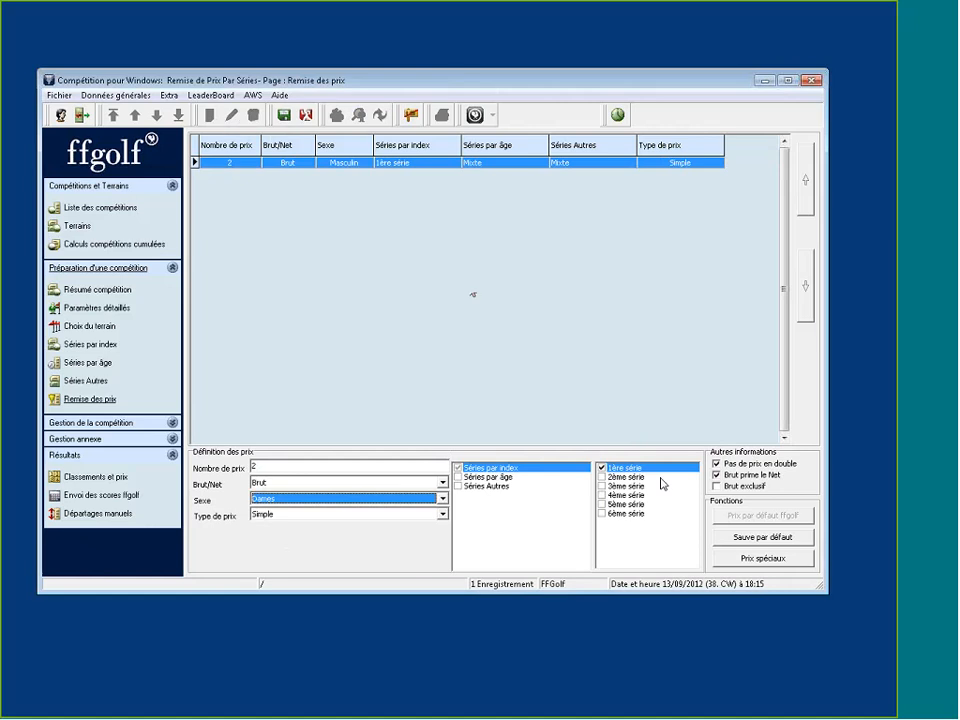
left_click(284, 117)
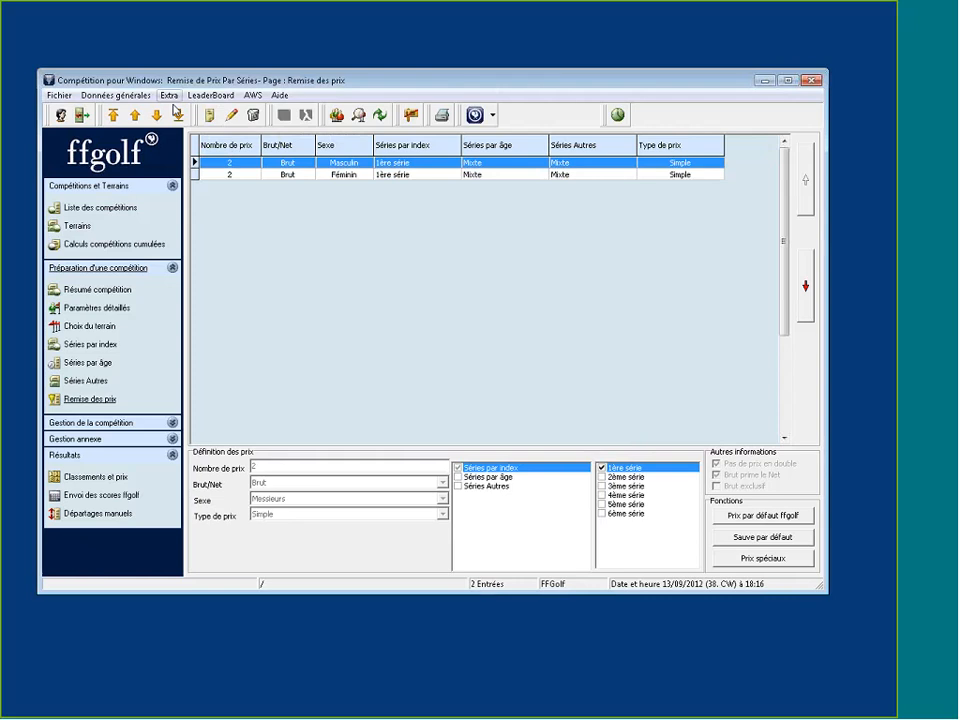
- Add and save 1 Brut prize for Messieurs in the Seniors Messieurs age series, with all index series cleared
key("ctrl+n")
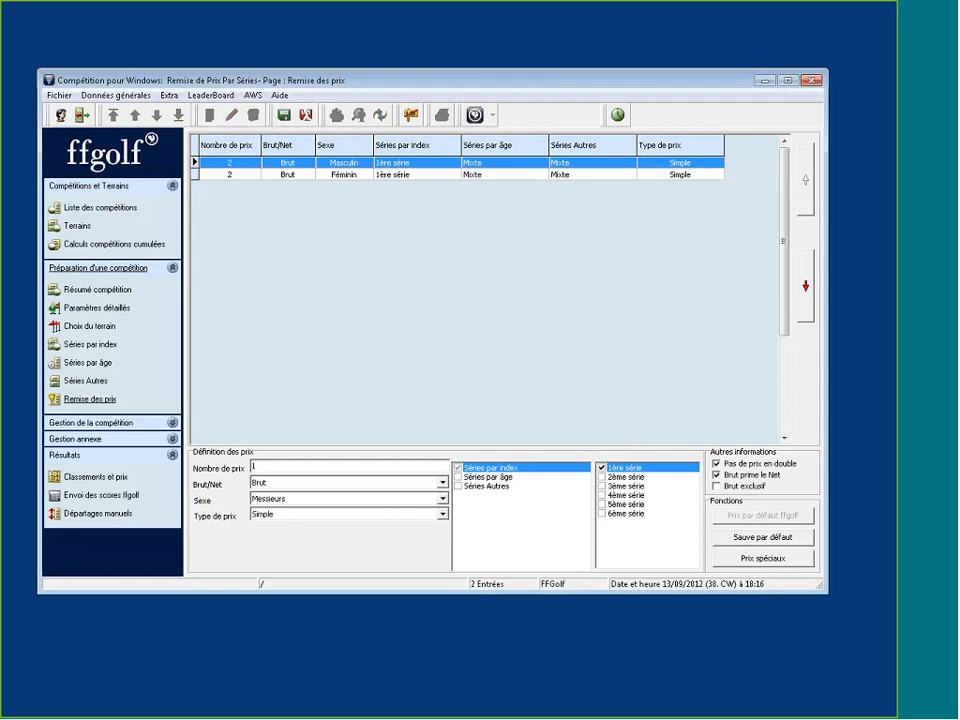
left_click(290, 483)
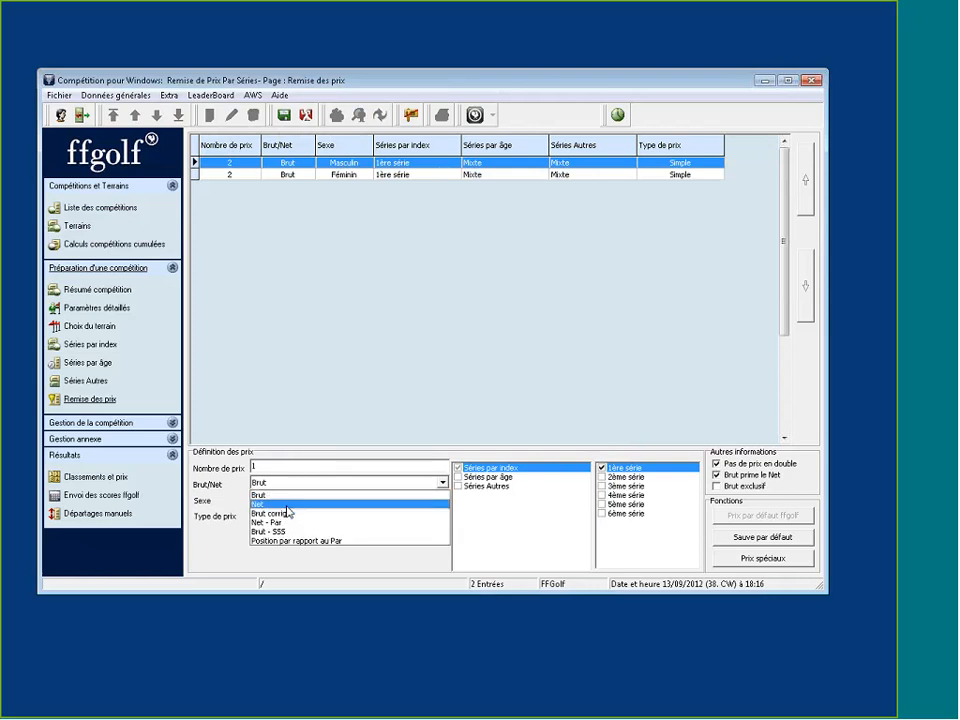
key("Escape")
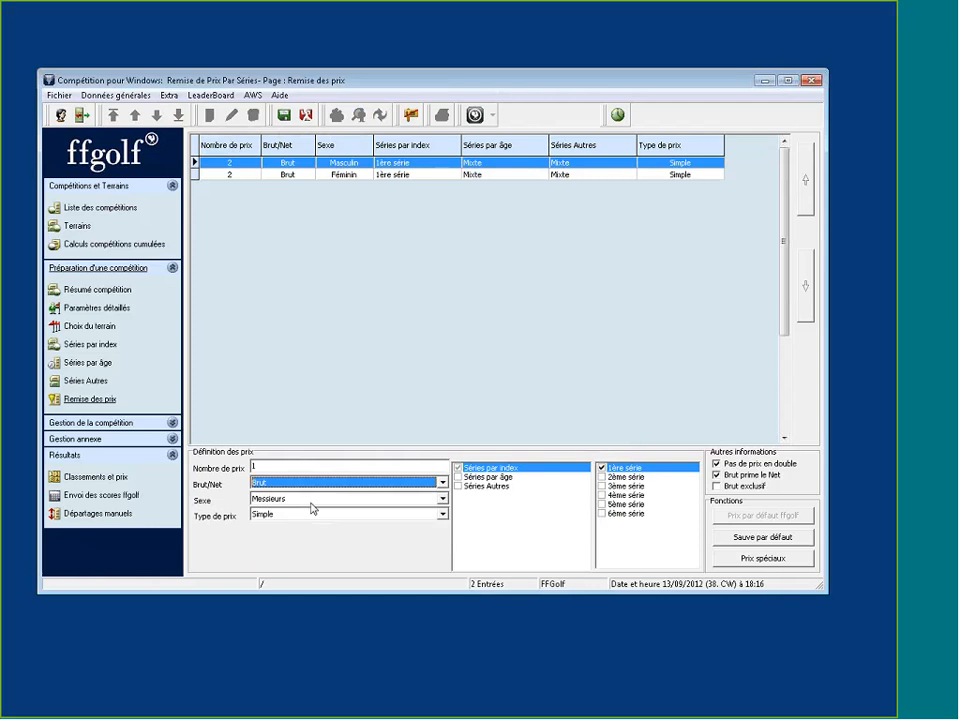
left_click(457, 468)
left_click(457, 468)
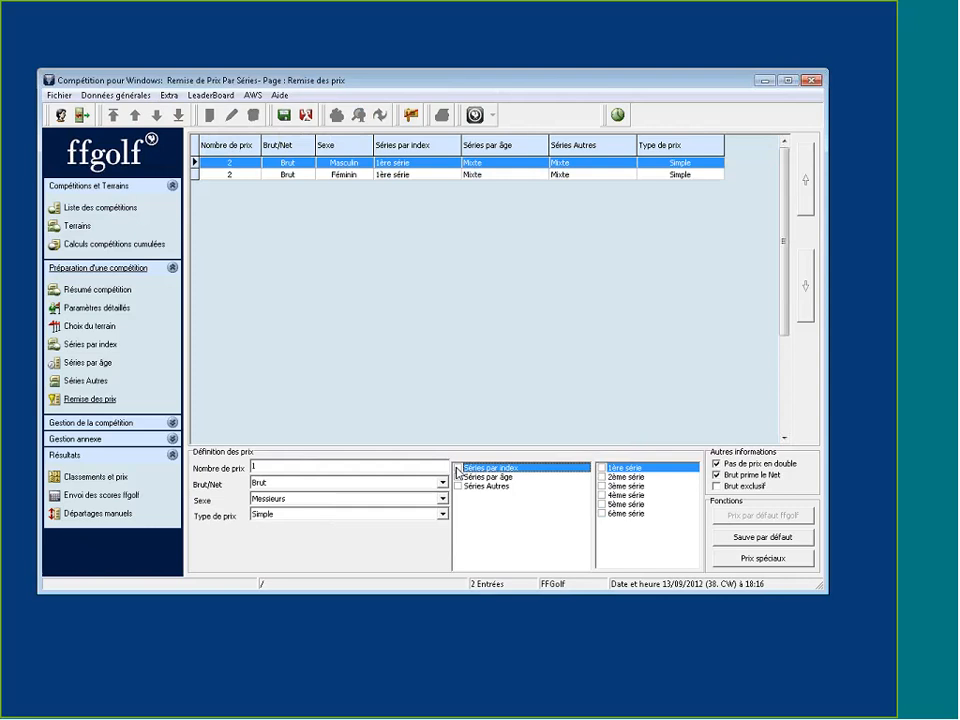
left_click(480, 477)
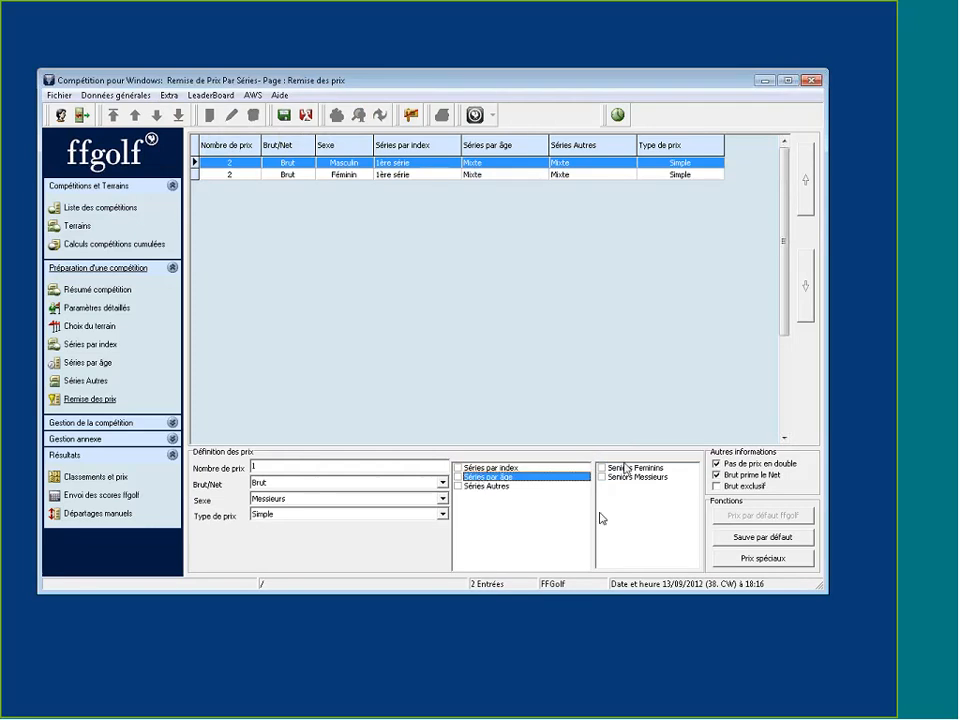
left_click(601, 477)
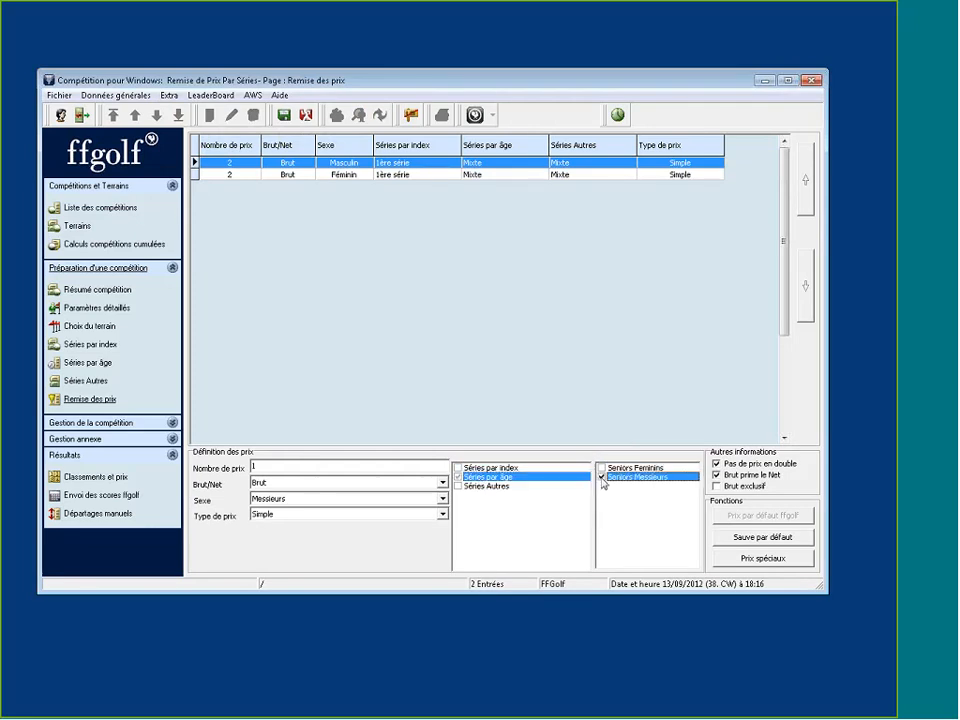
left_click(284, 116)
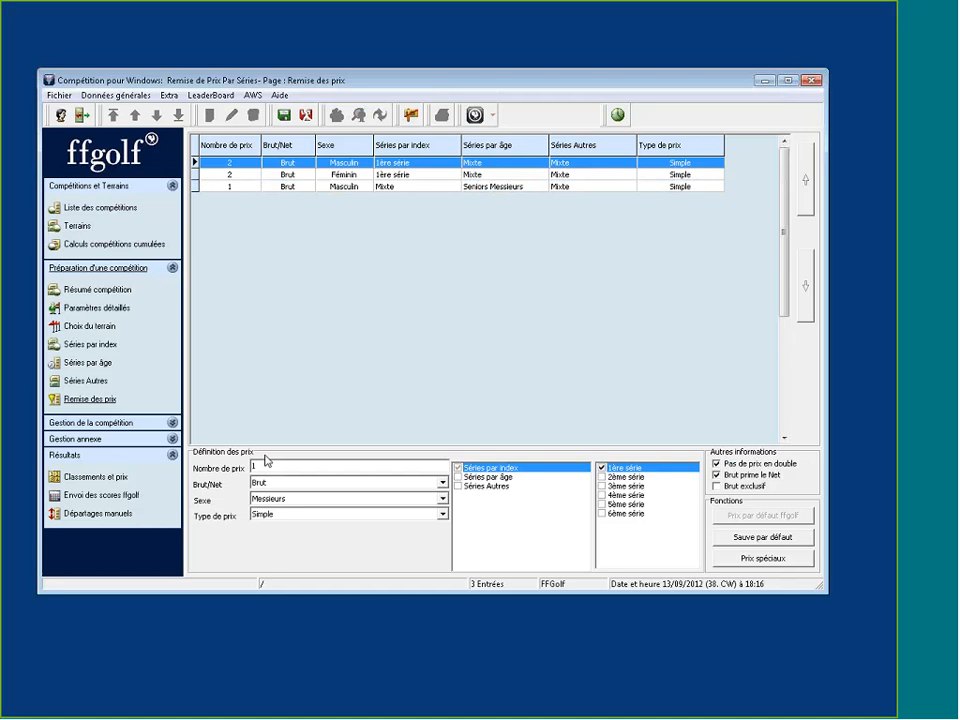
- Define 1 Brut prize for Dames in the Seniors Feminins age series, without any index series, and save it
left_click(292, 500)
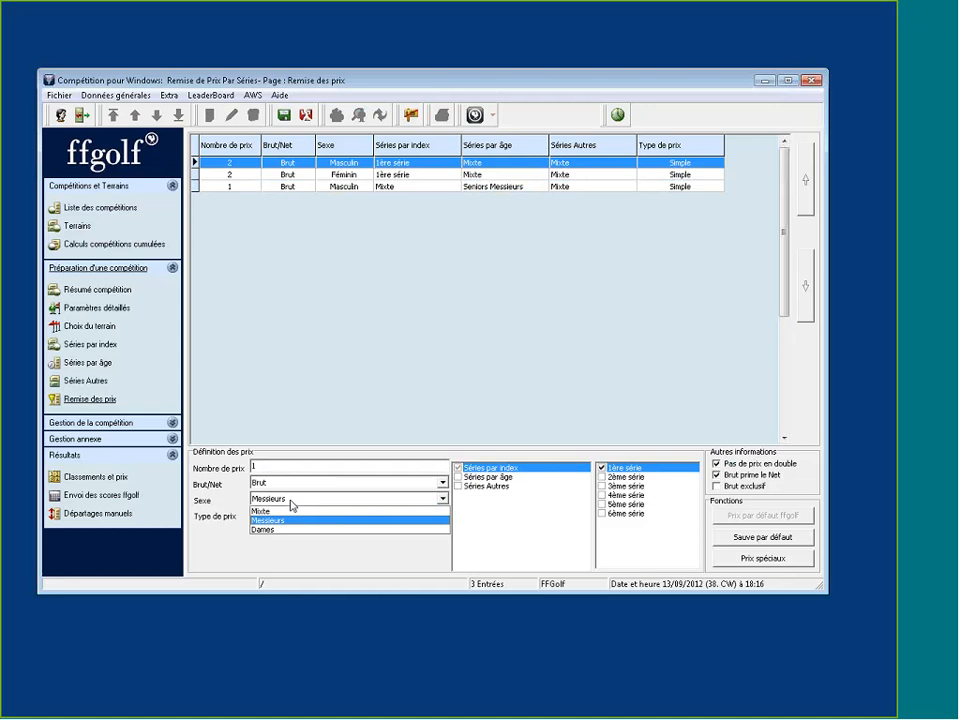
left_click(284, 530)
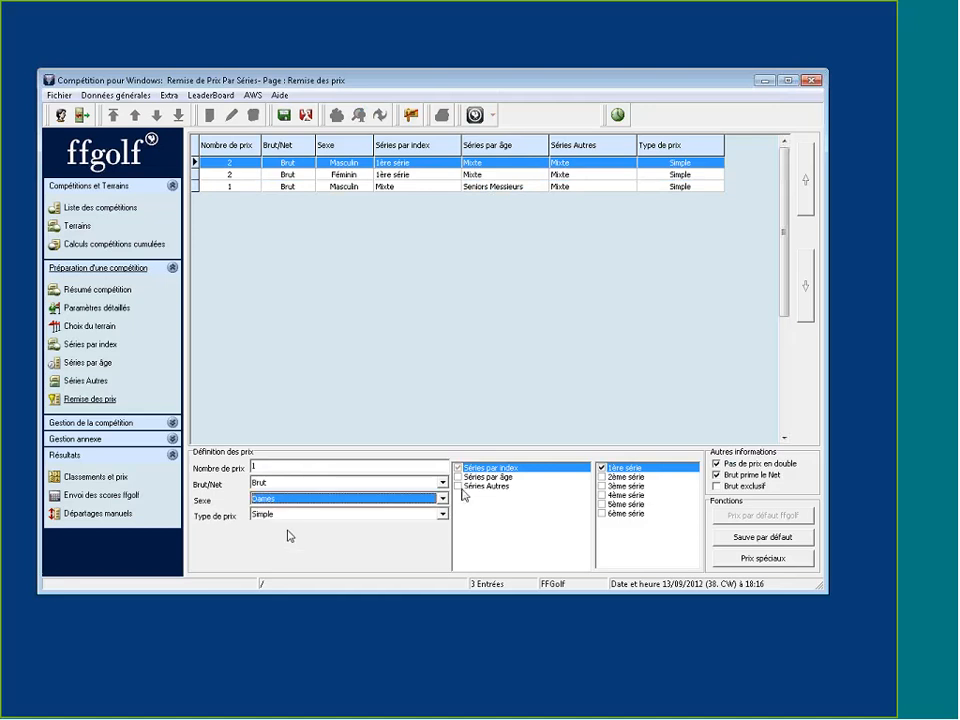
left_click(457, 468)
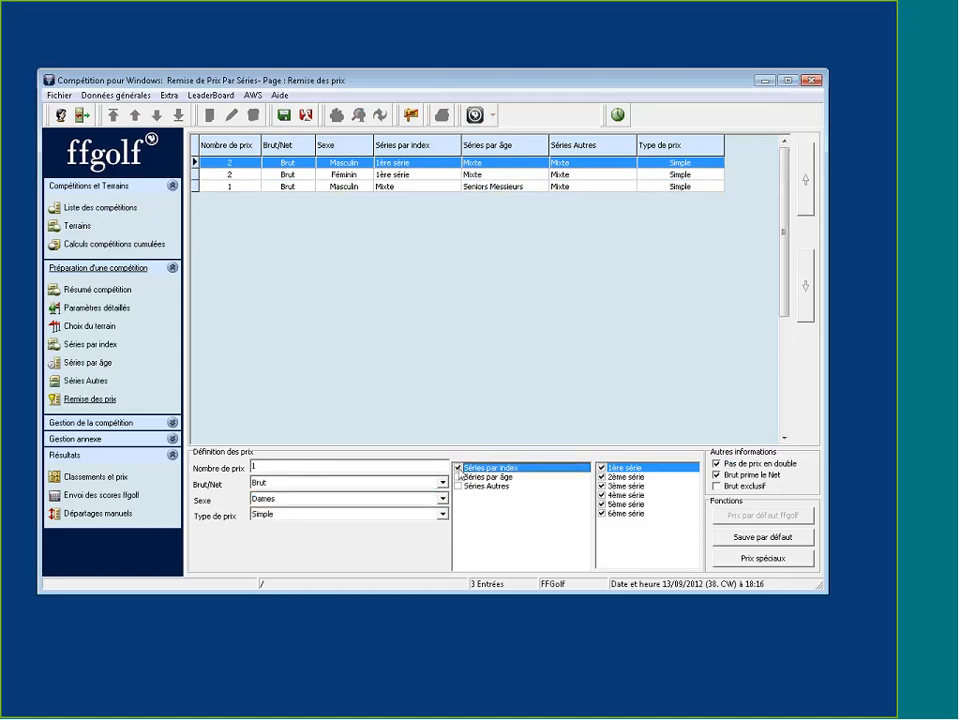
left_click(503, 478)
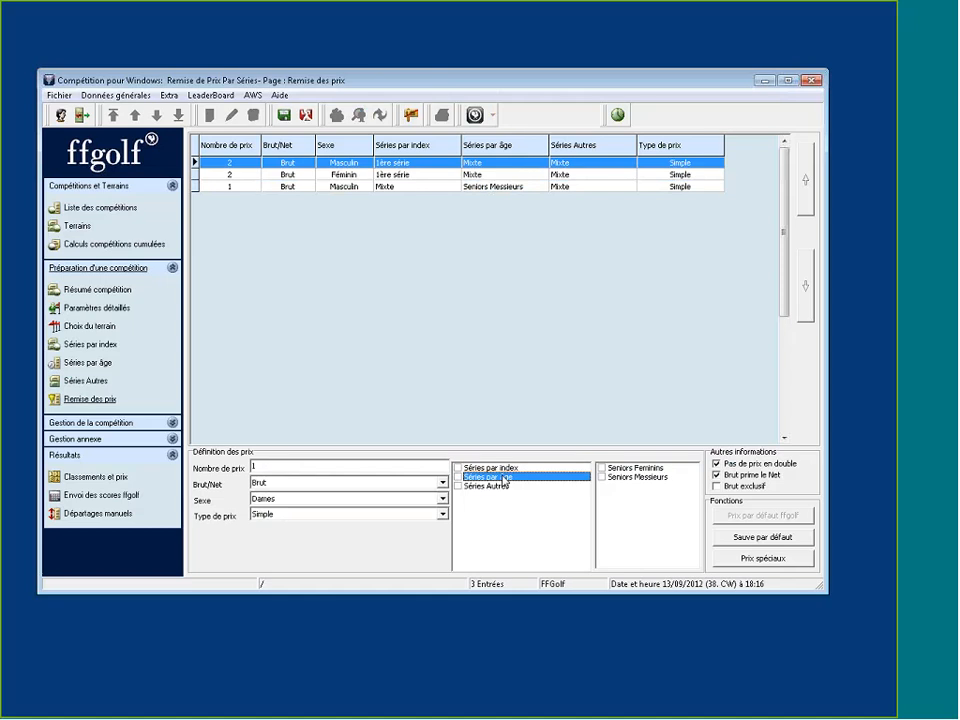
left_click(602, 468)
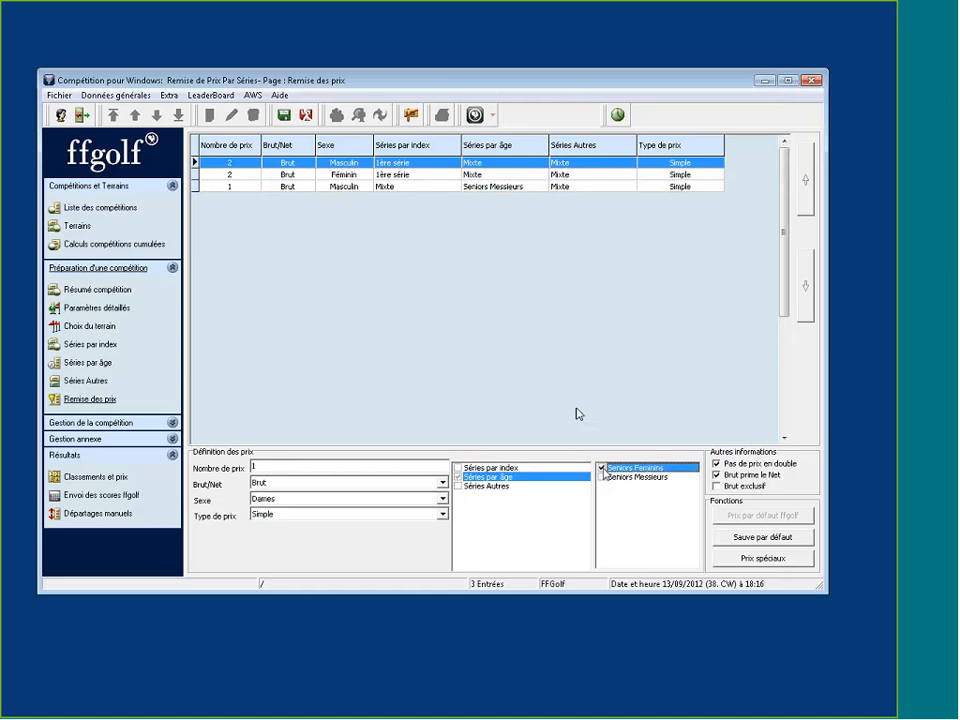
left_click(286, 116)
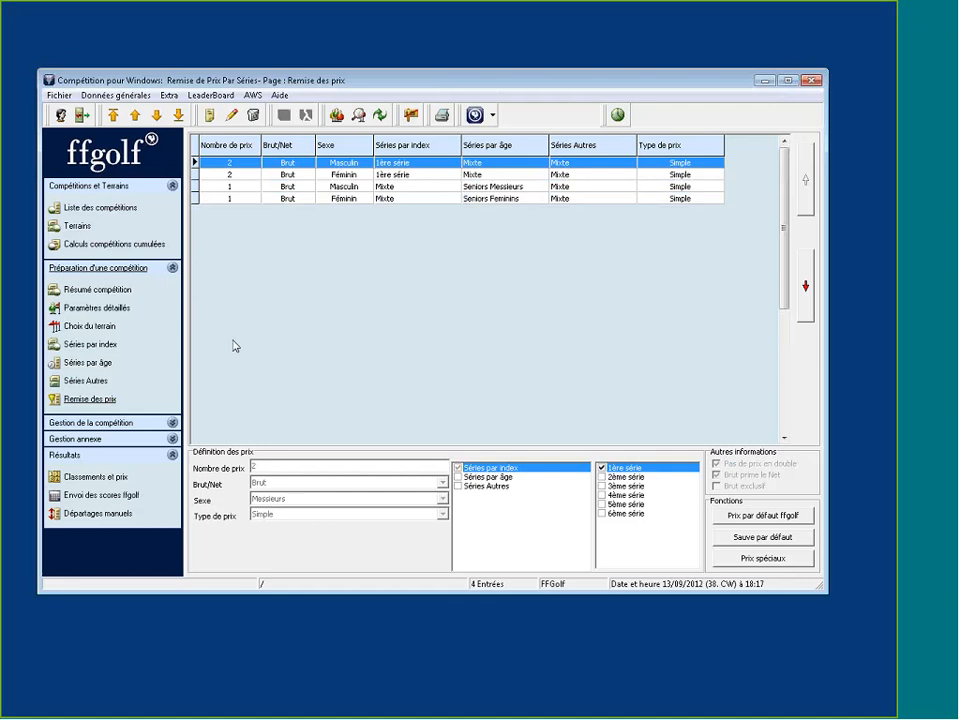
- Add and save 3 Net prizes with sex Mixte in the 2ème série by index, with the 1ère série cleared
left_click(210, 117)
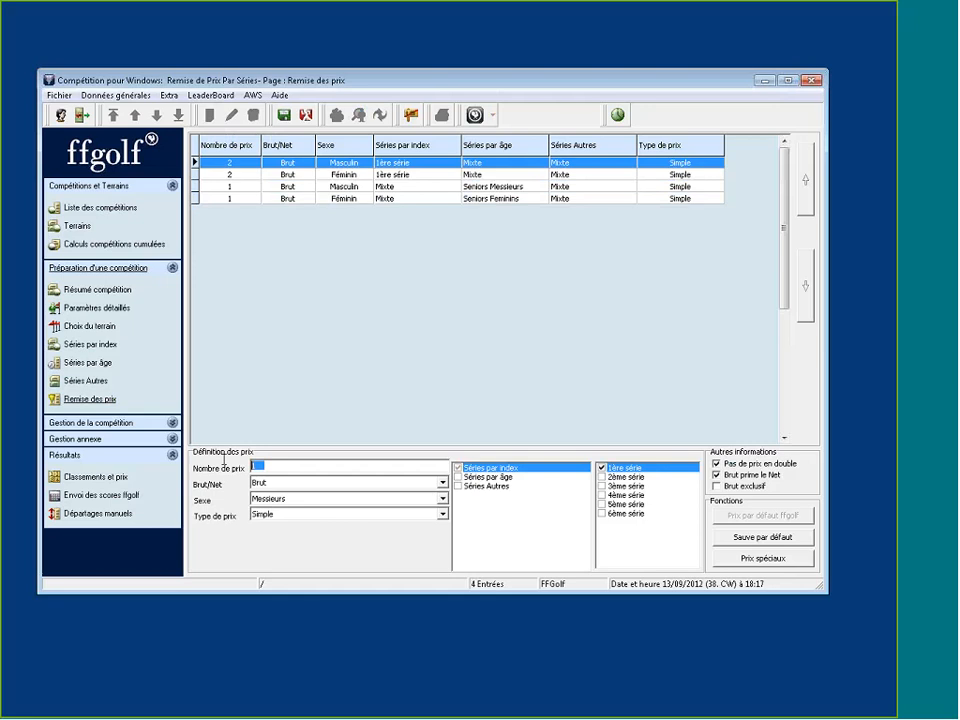
type("3")
left_click(290, 483)
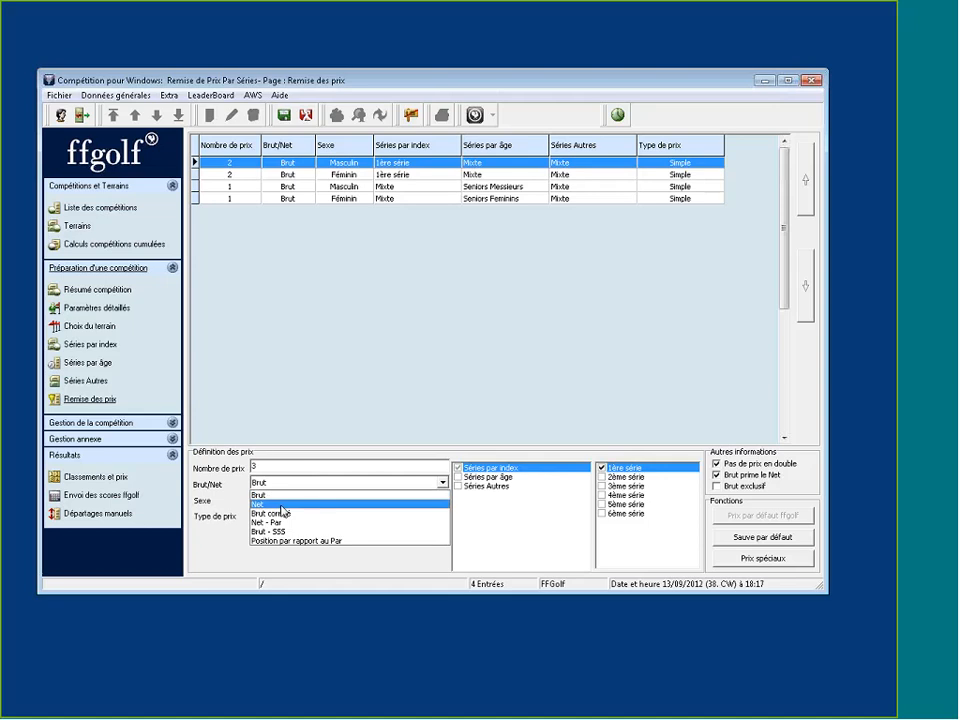
left_click(281, 504)
left_click(281, 498)
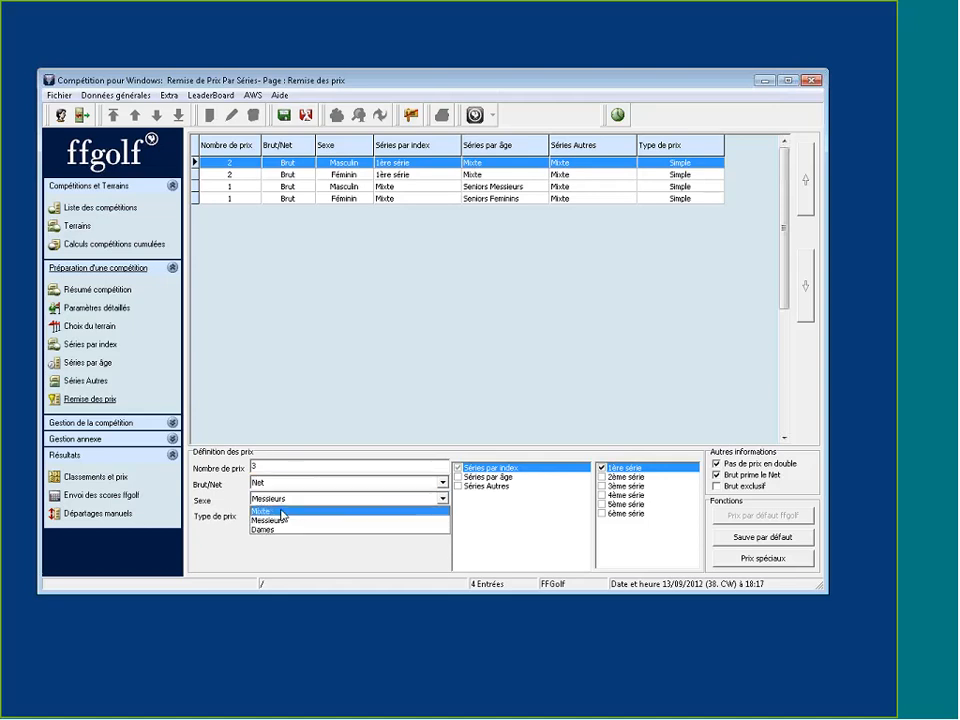
left_click(283, 512)
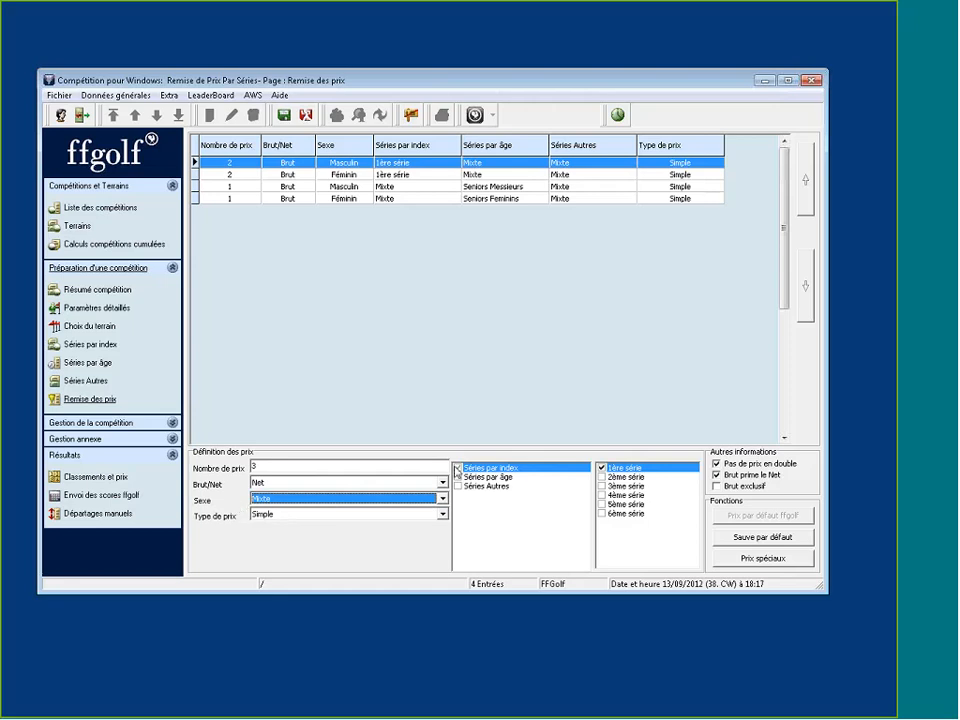
left_click(602, 469)
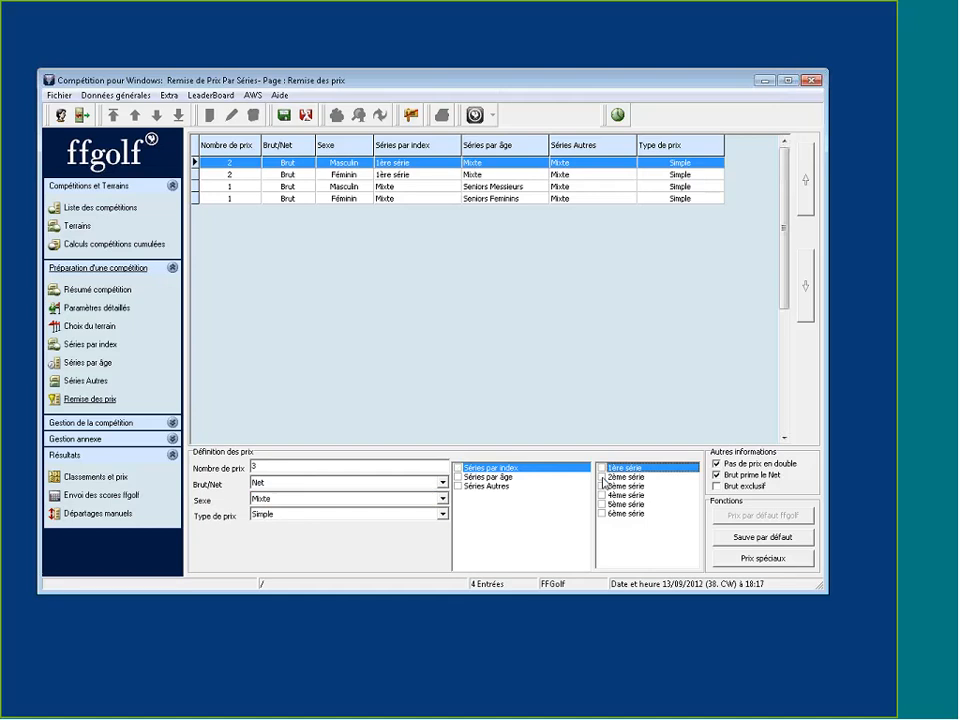
left_click(602, 477)
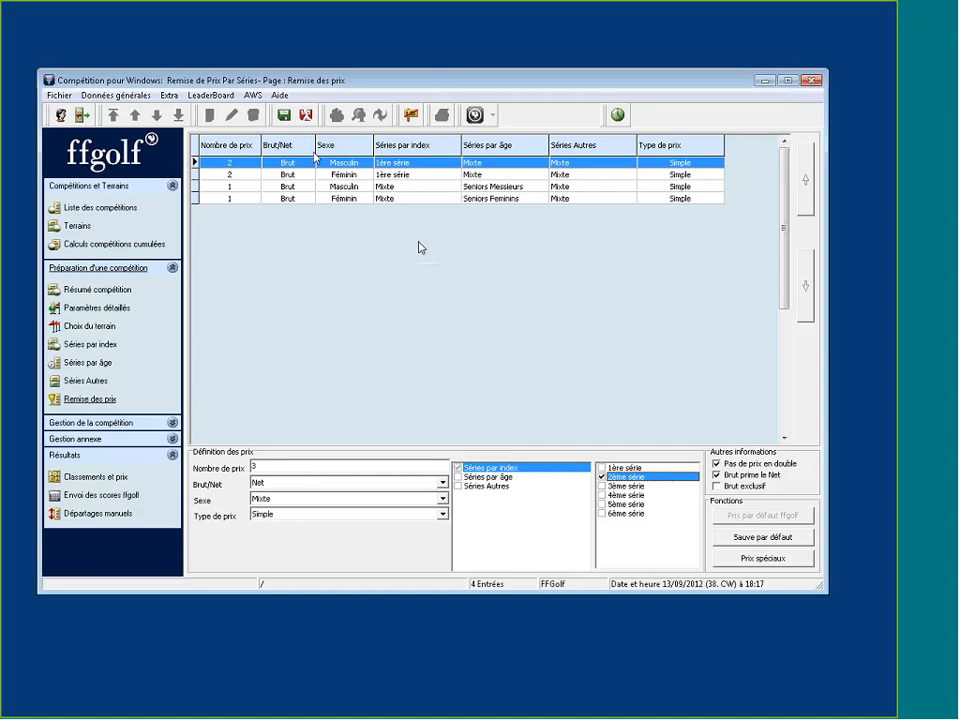
left_click(285, 116)
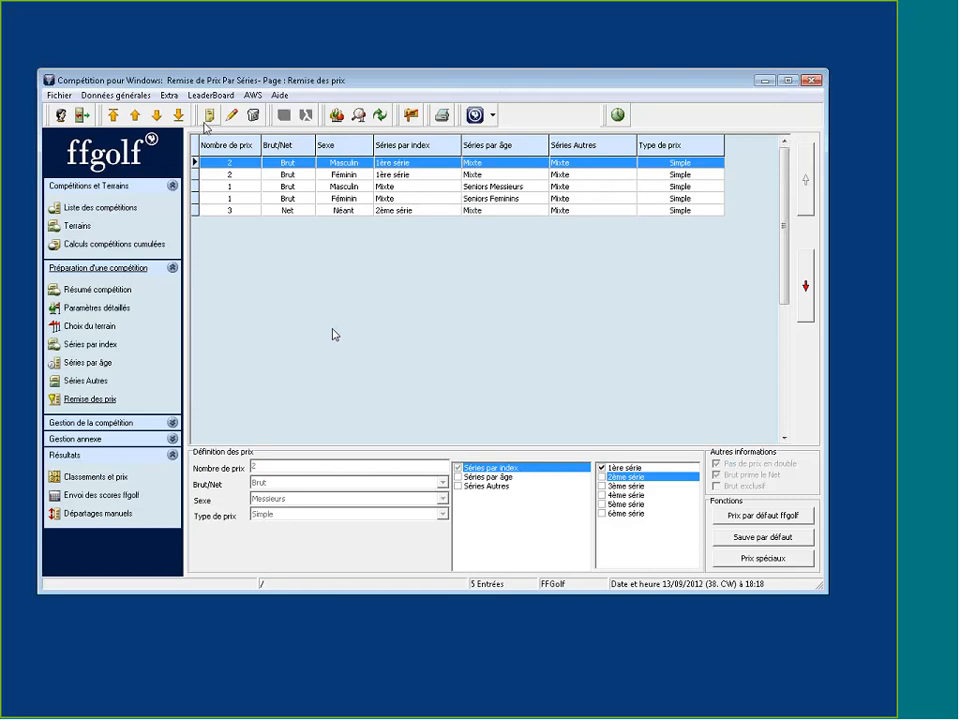
- Start another prize definition with 2 prizes of type Net and sex Mixte
left_click(211, 116)
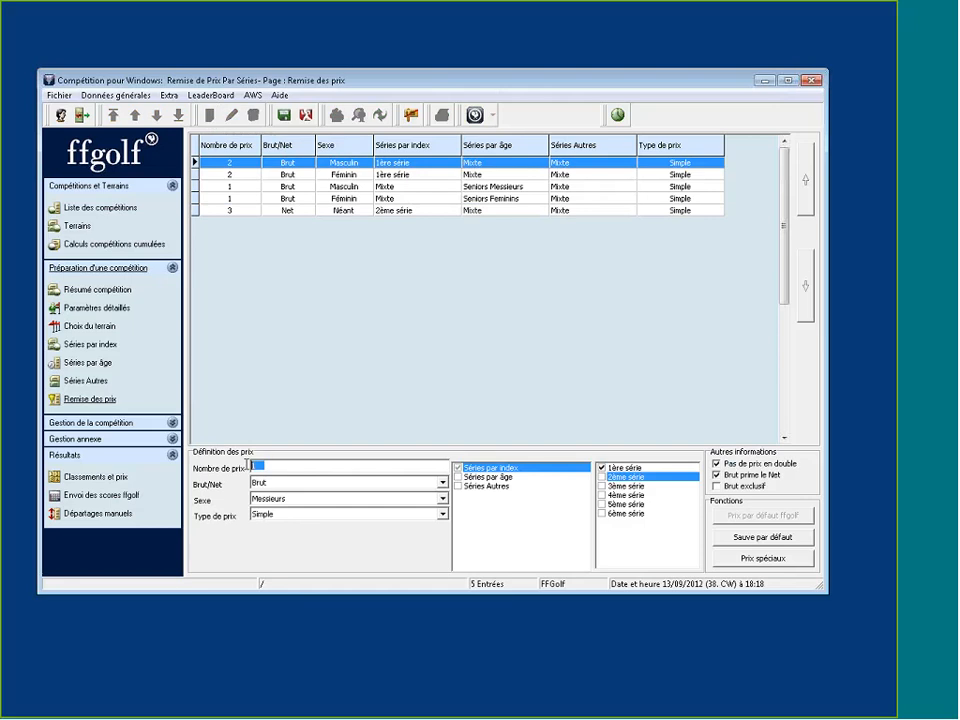
type("2")
left_click(274, 489)
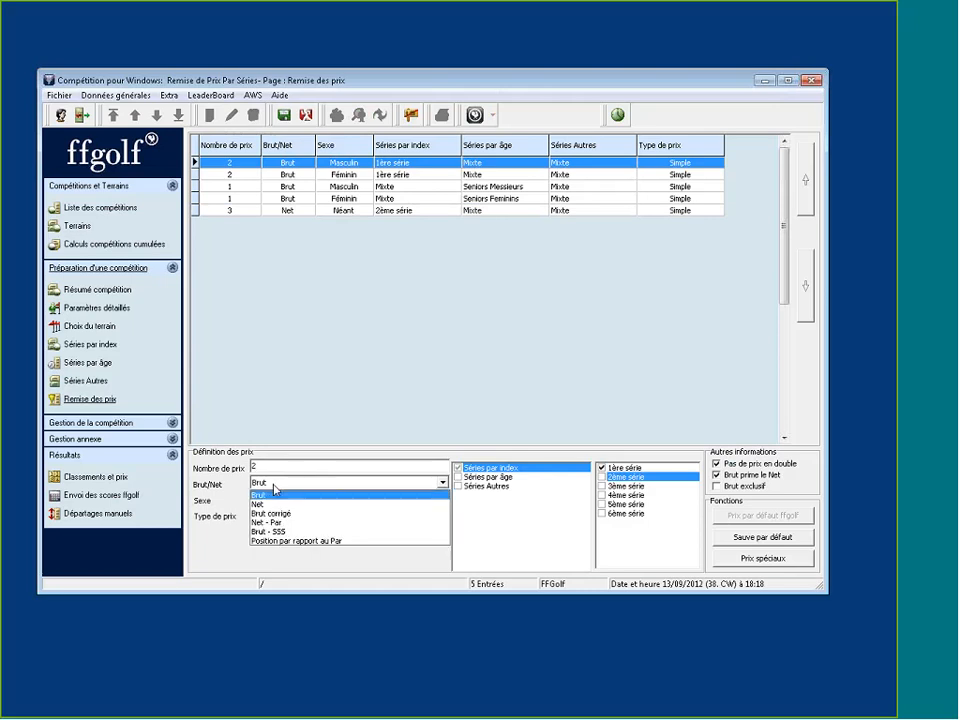
left_click(276, 510)
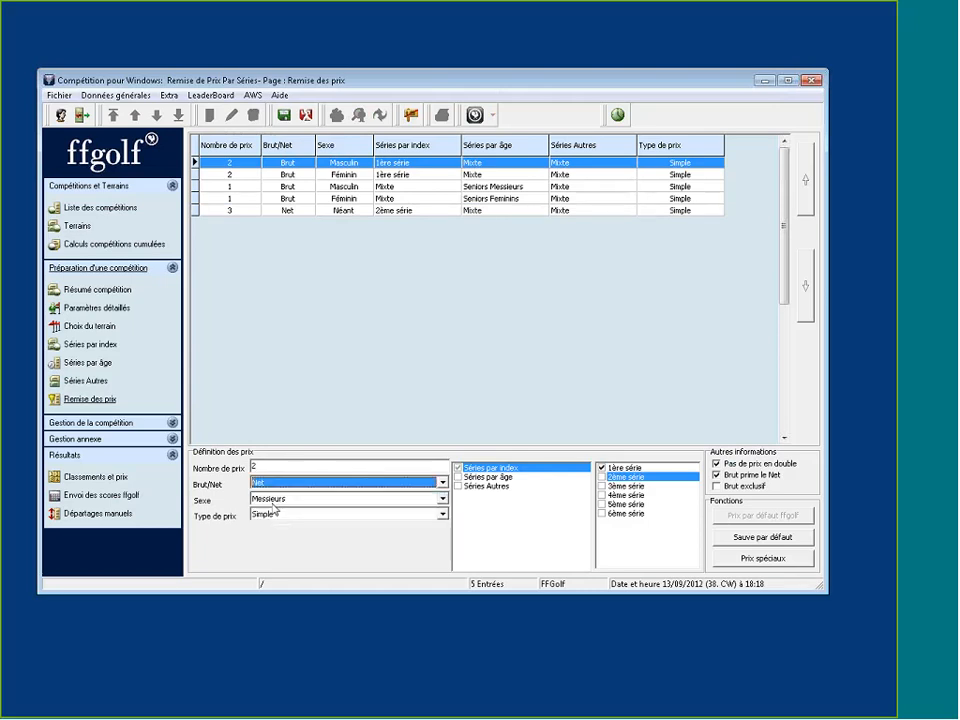
left_click(280, 498)
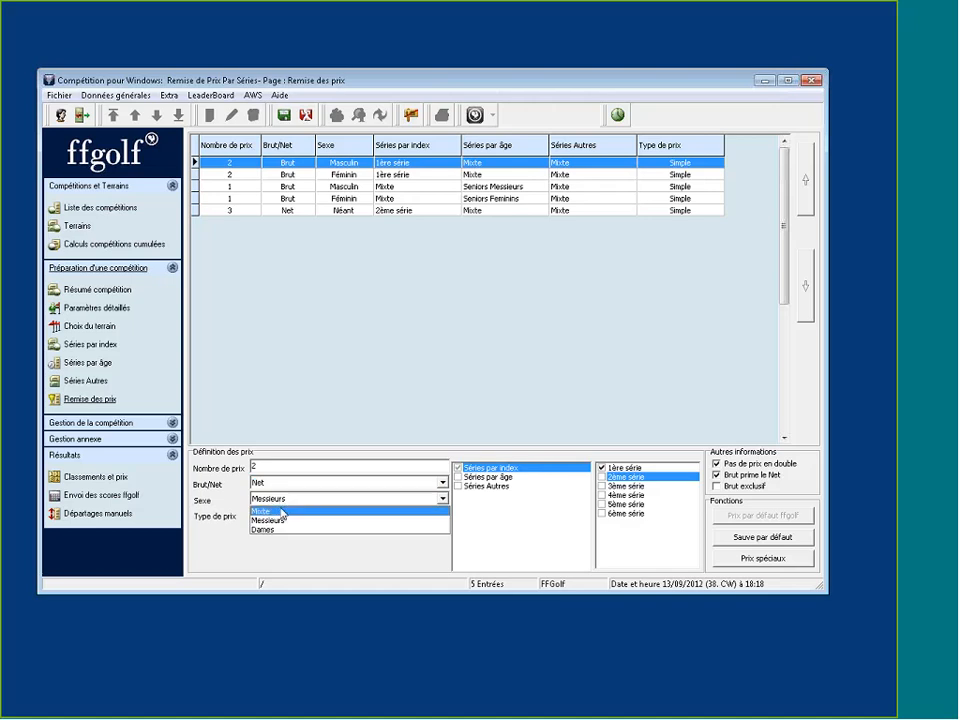
left_click(282, 512)
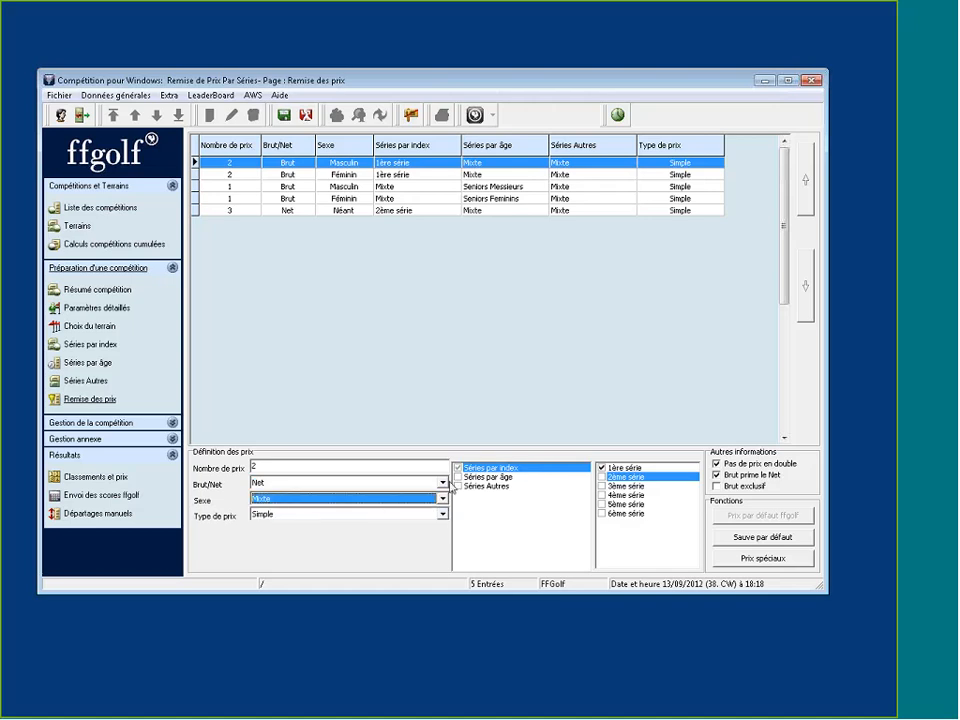
- Clear all index series for this prize, assign it to the Apple series under Séries Autres, and save it
left_click(482, 488)
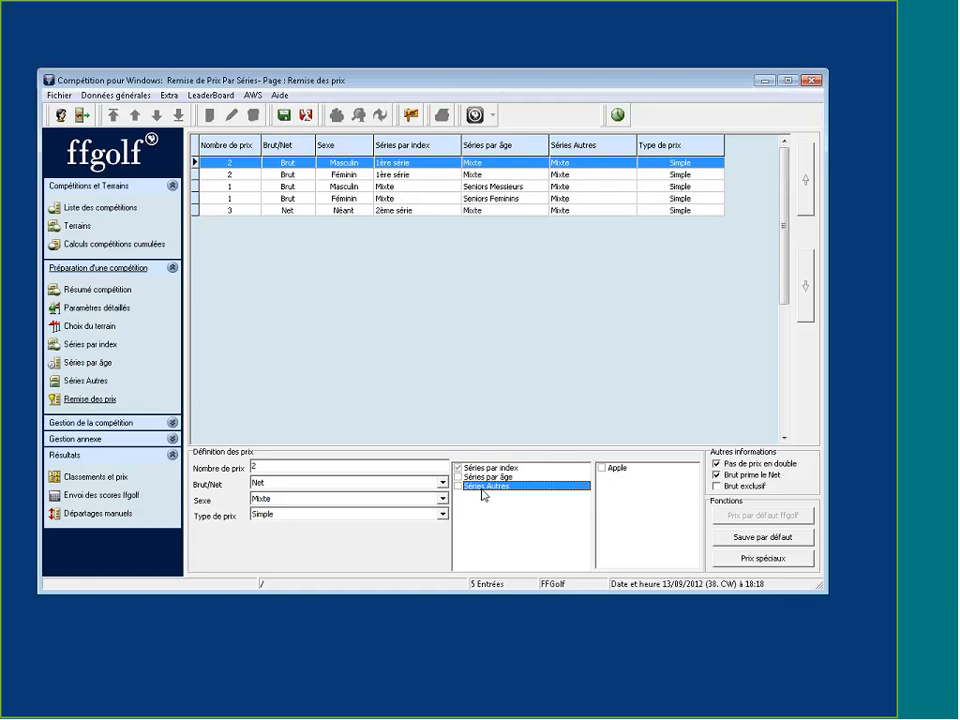
left_click(470, 468)
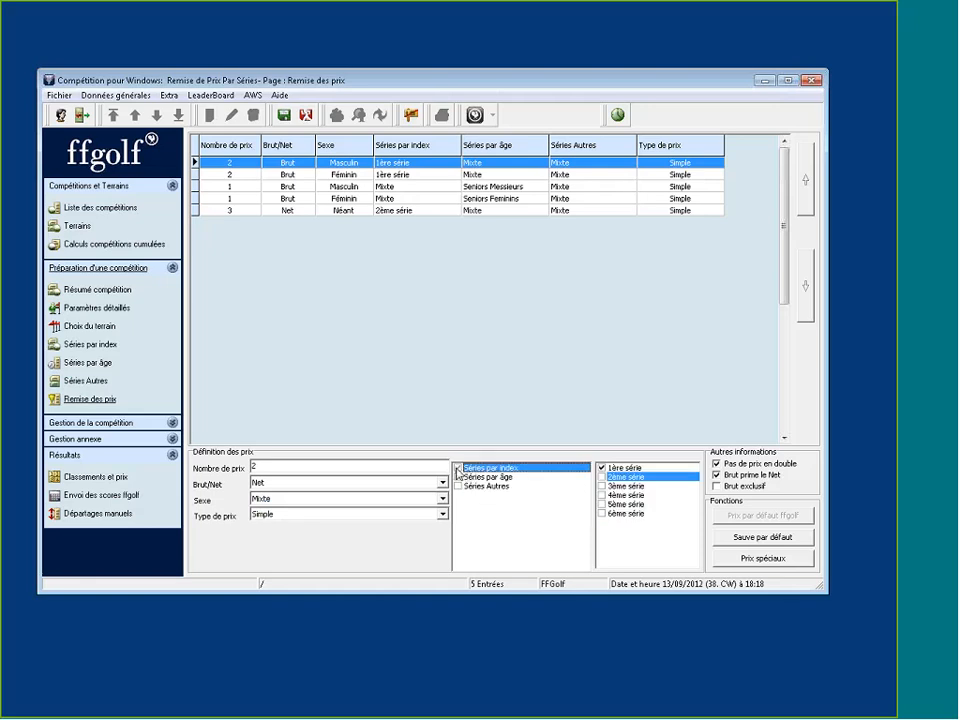
left_click(457, 468)
left_click(457, 468)
left_click(489, 487)
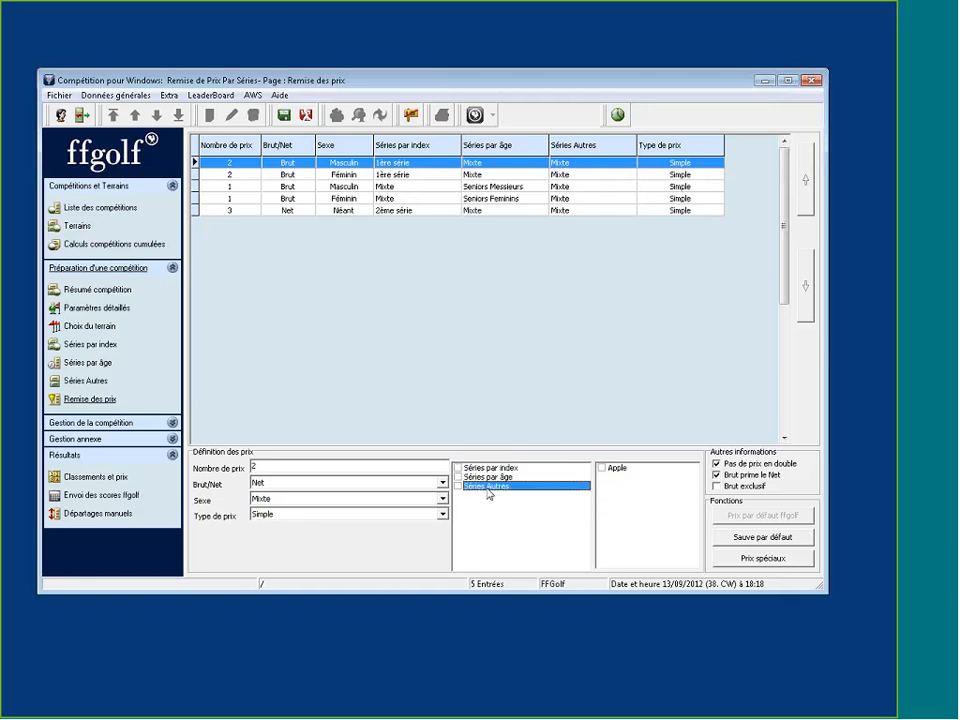
left_click(600, 468)
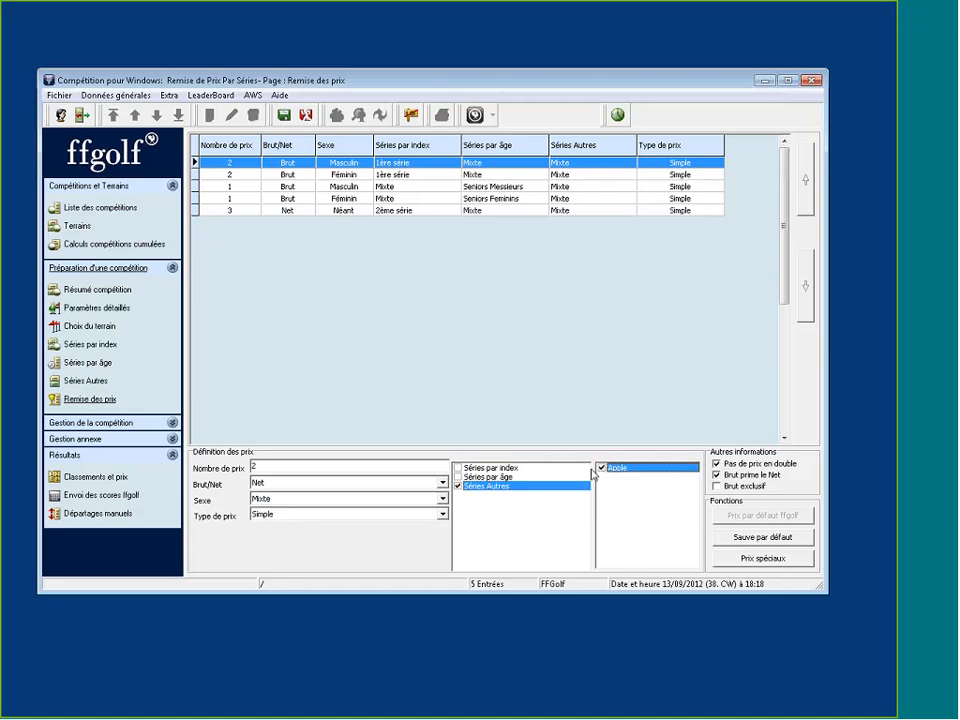
left_click(286, 116)
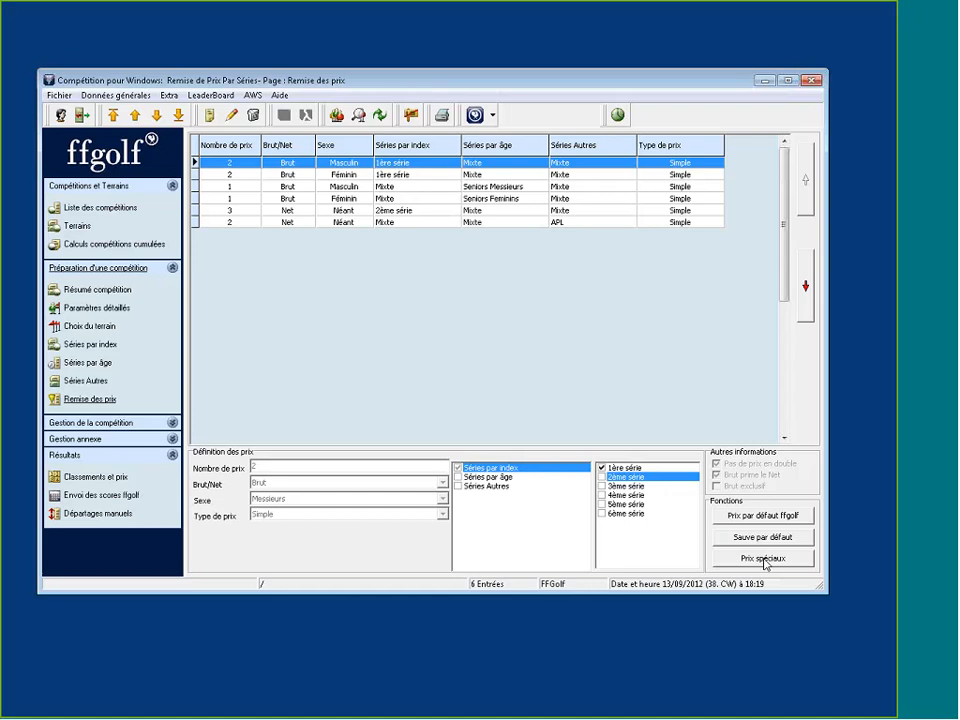
- Add and save the special prize "Drive le plus long" with description "Le drive le plus long", including it on the general prize-giving sheet
left_click(765, 560)
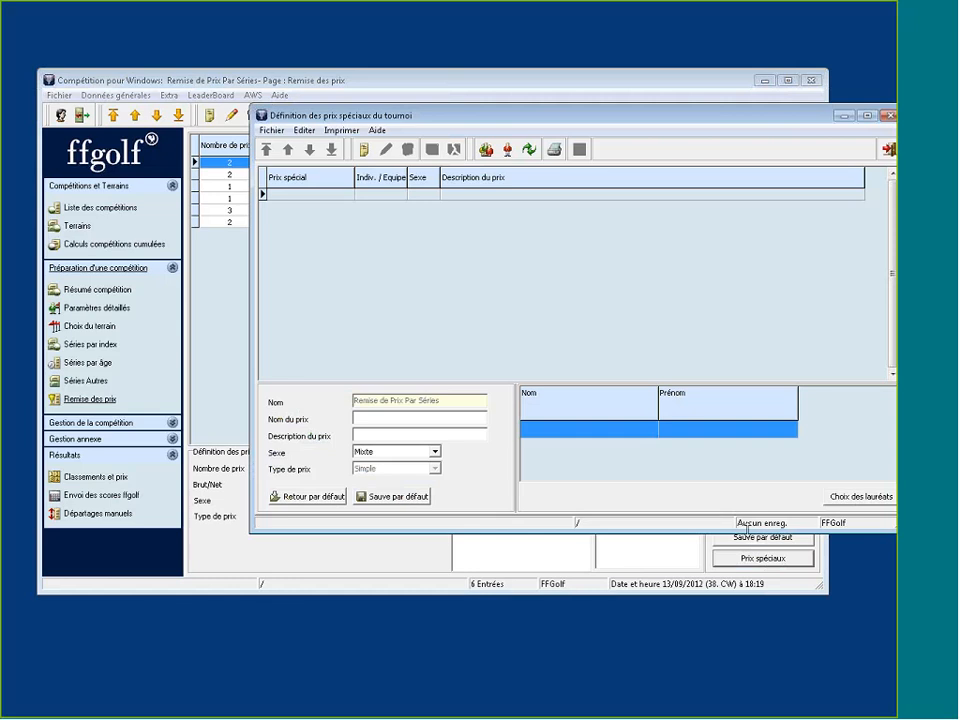
left_click_drag(383, 113, 263, 155)
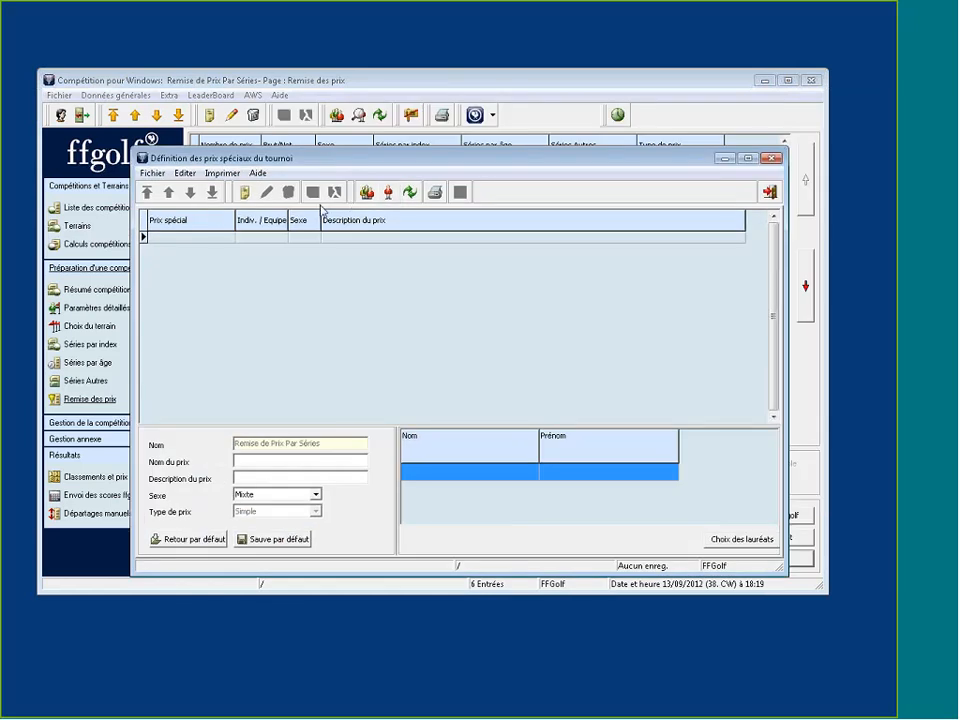
left_click(245, 196)
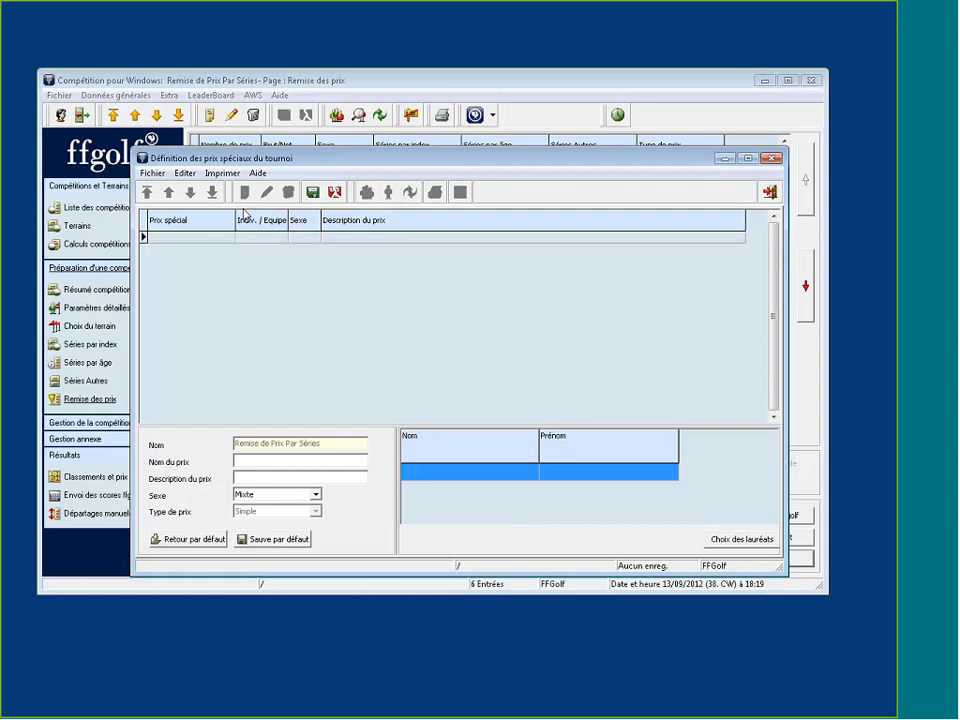
left_click(262, 463)
type("L")
type("Dri")
type("ve le plus long")
type("Le drive le")
type(" plus lon")
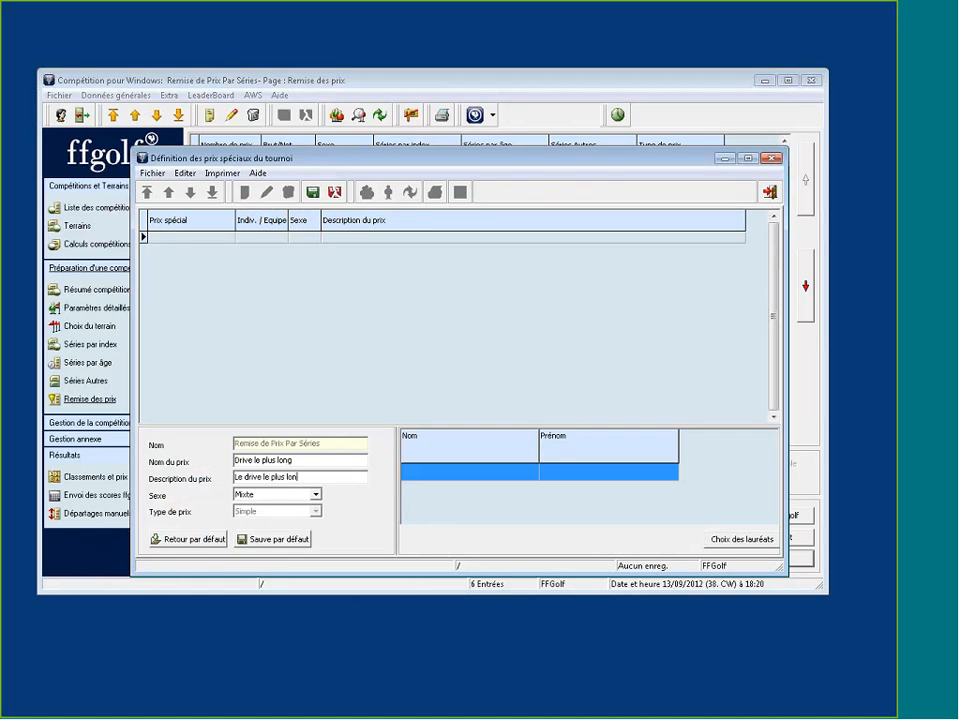
type("g")
left_click(315, 193)
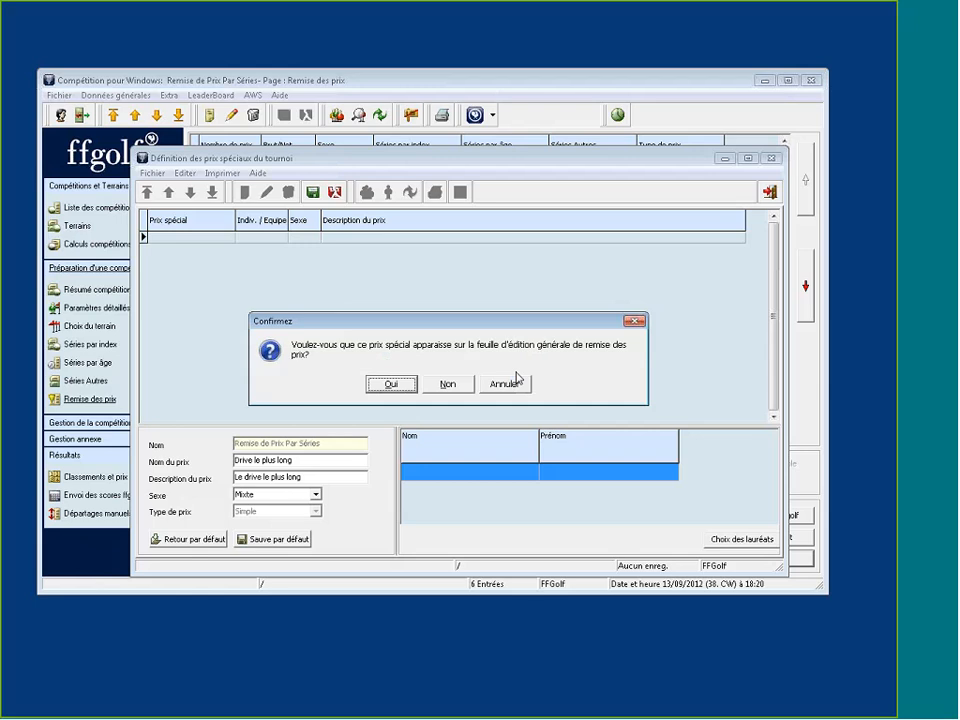
left_click(404, 389)
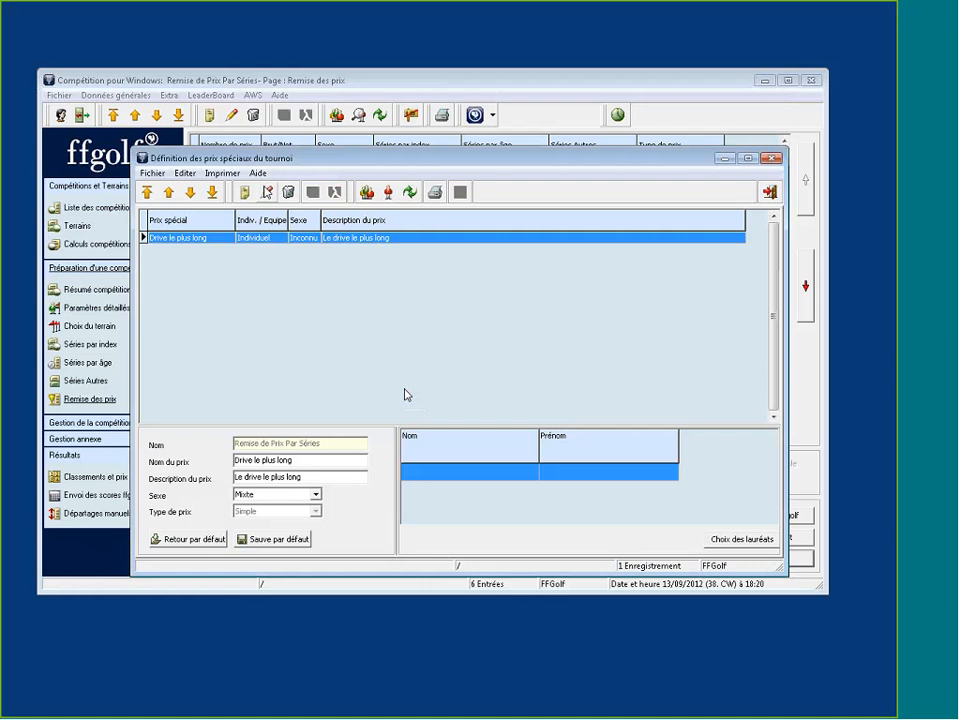
- Add and save the special prize "Trou en un" with description "Voiture à gagner", and check the list of special prizes
left_click(245, 193)
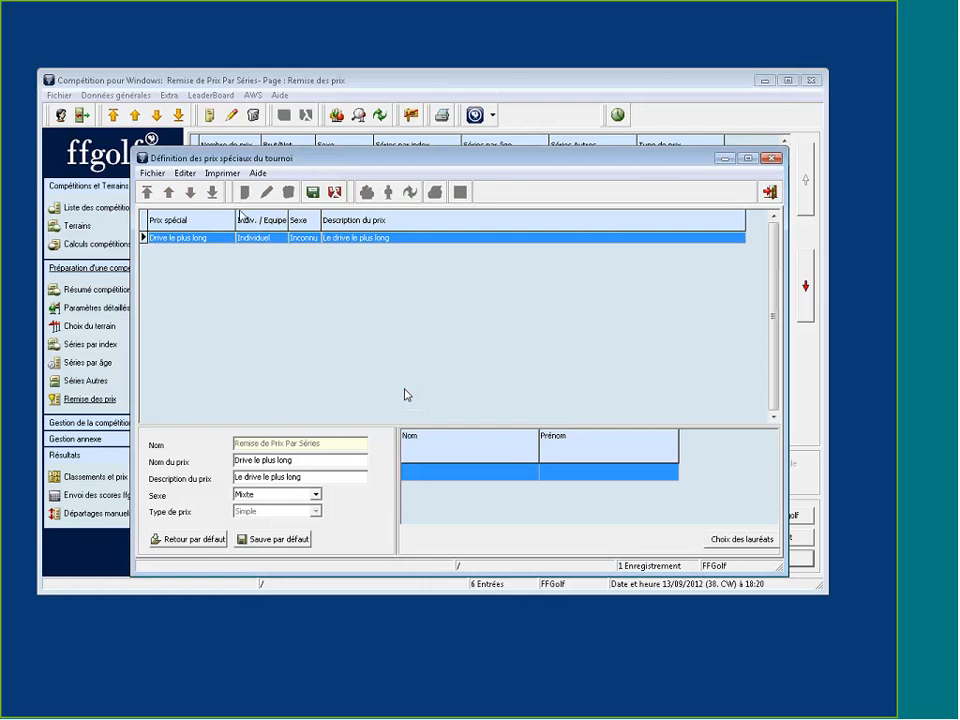
left_click(246, 458)
type("Trou")
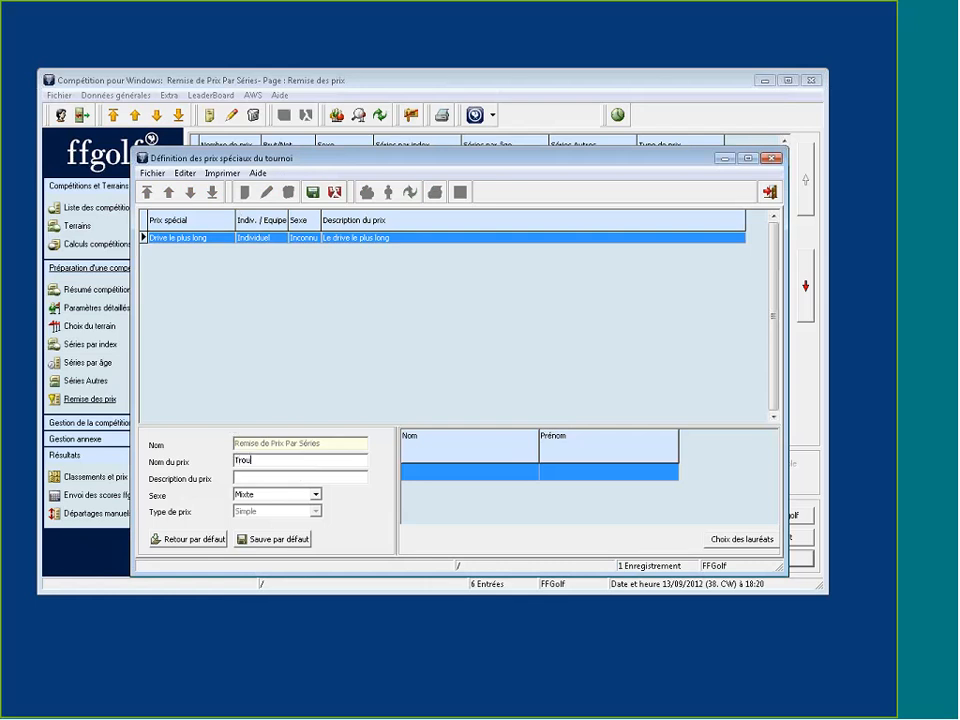
type(" en un")
key("Tab")
type("Voiture à gagner")
left_click(312, 193)
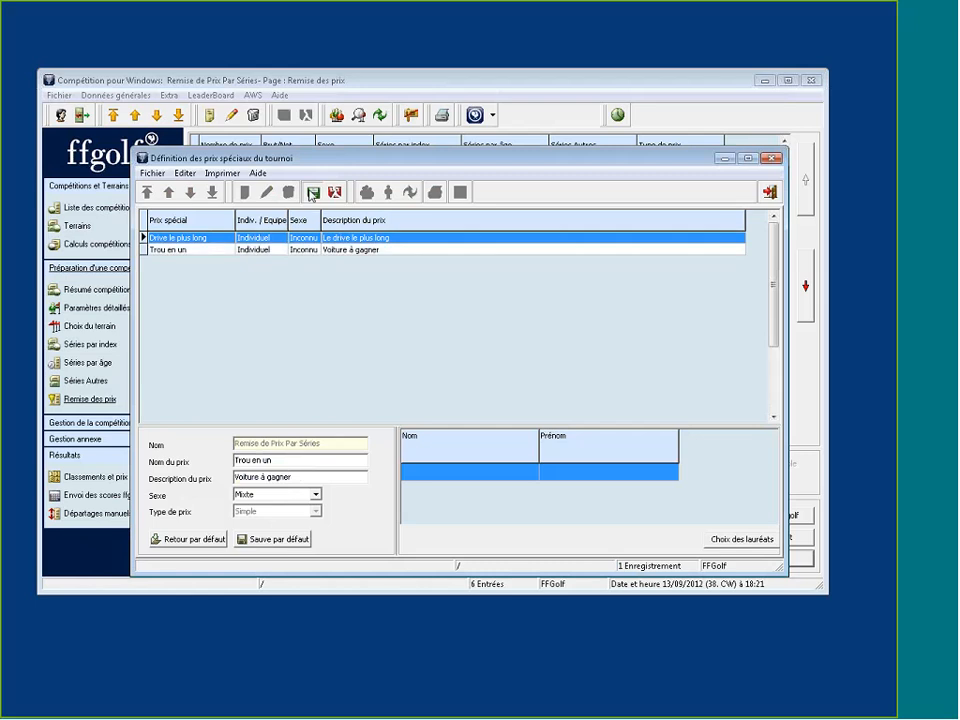
left_click(769, 193)
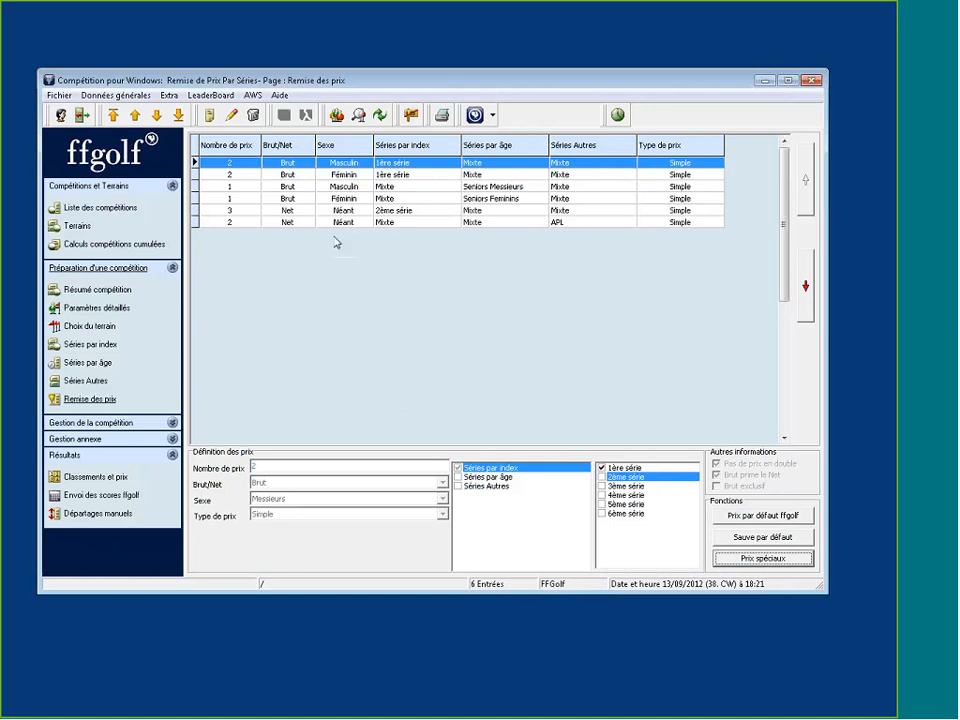
left_click(762, 558)
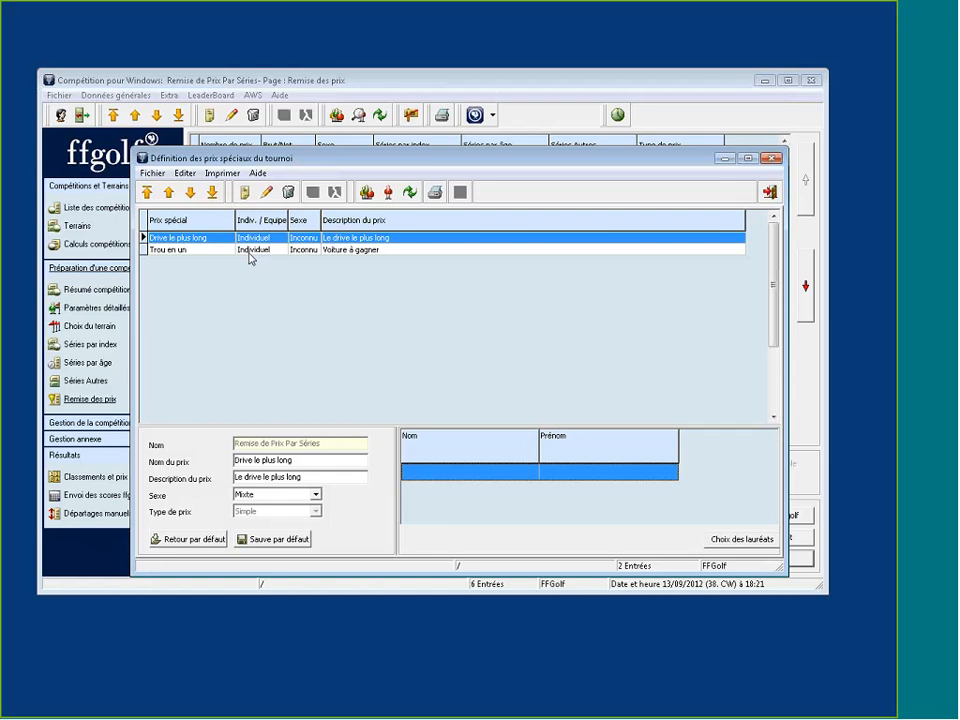
left_click(771, 158)
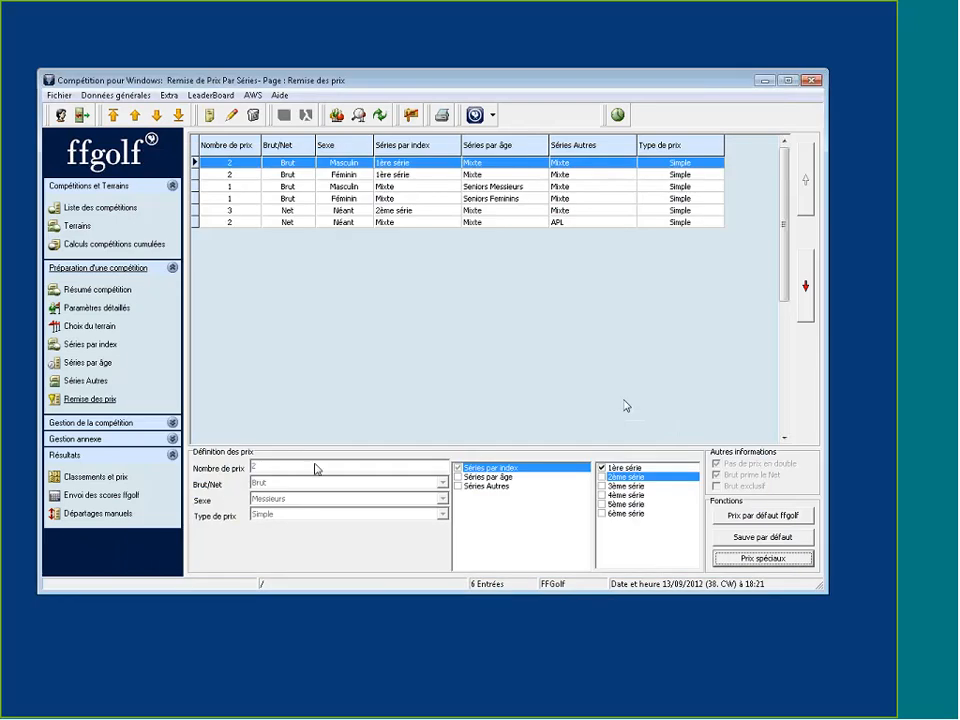
- On the Classements et prix page, examine the prize-giving sheets for Brut Messieurs 1ère série, Brut Dames 1ère série and Brut Messieurs SEN_M
left_click(100, 480)
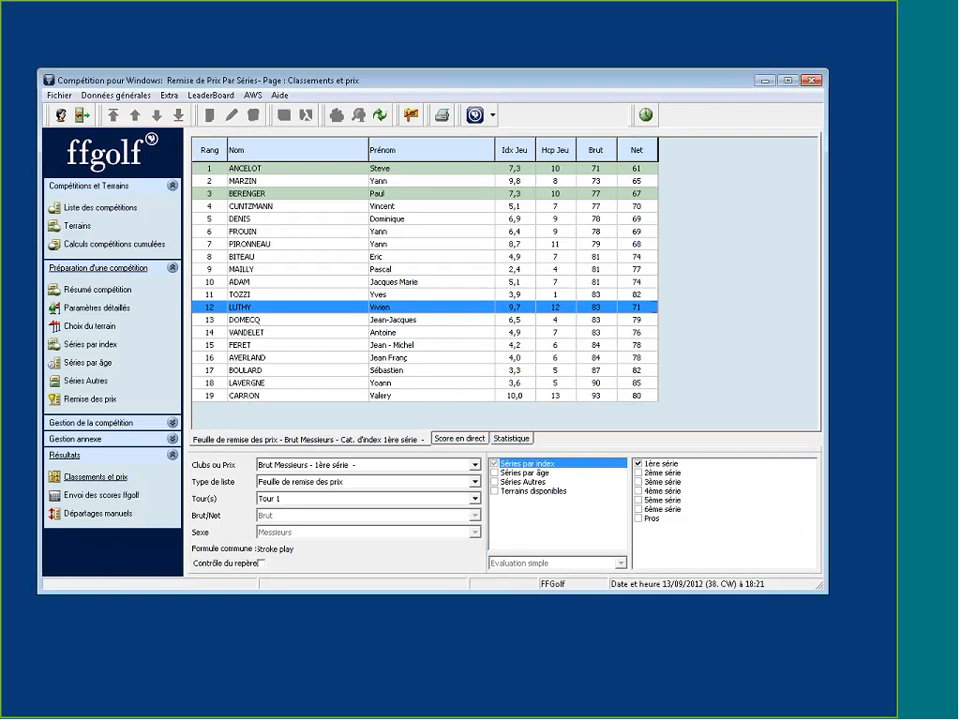
left_click(440, 231)
left_click(432, 333)
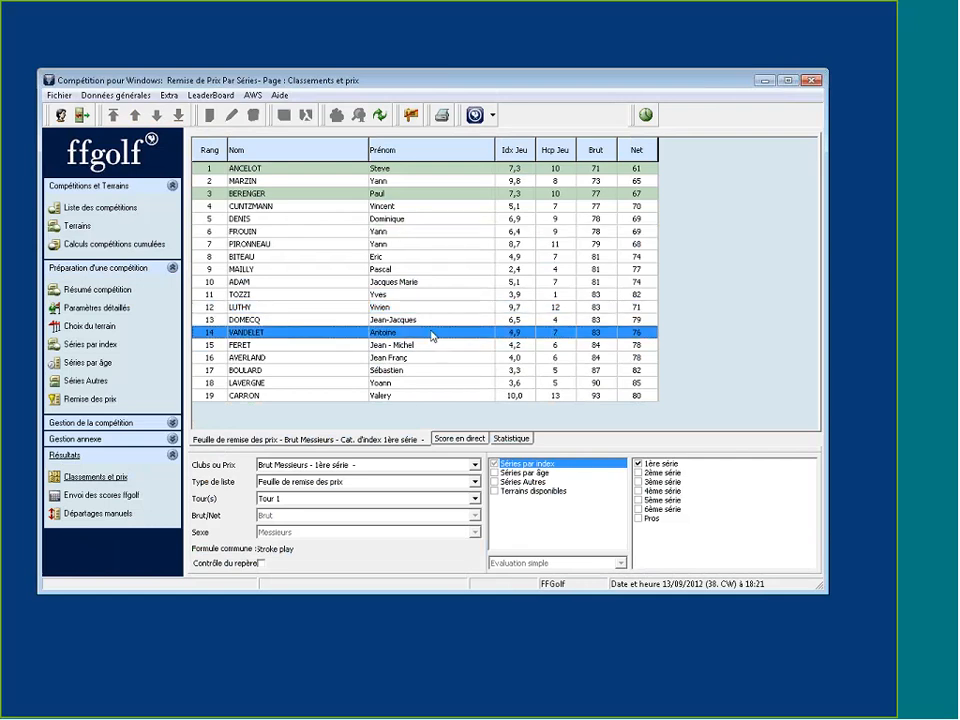
left_click(306, 469)
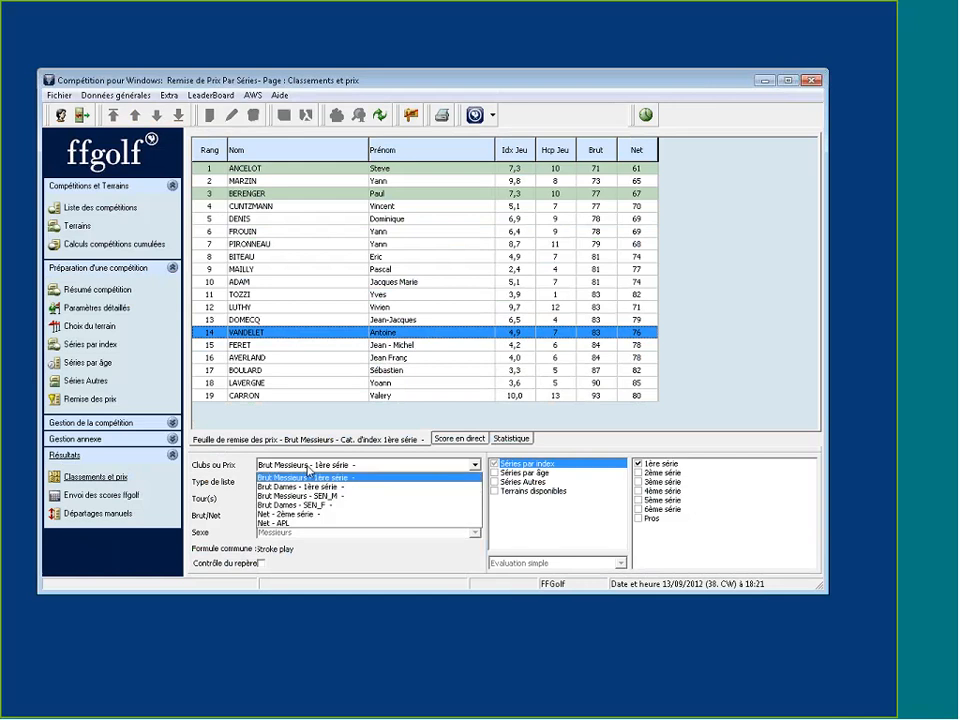
left_click(310, 488)
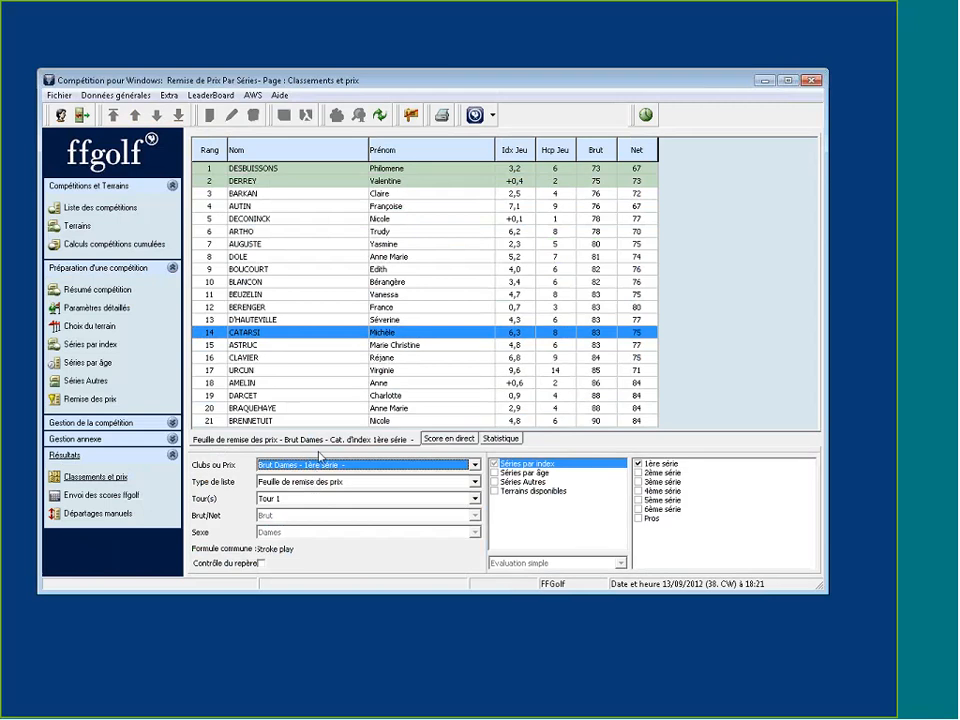
left_click(332, 466)
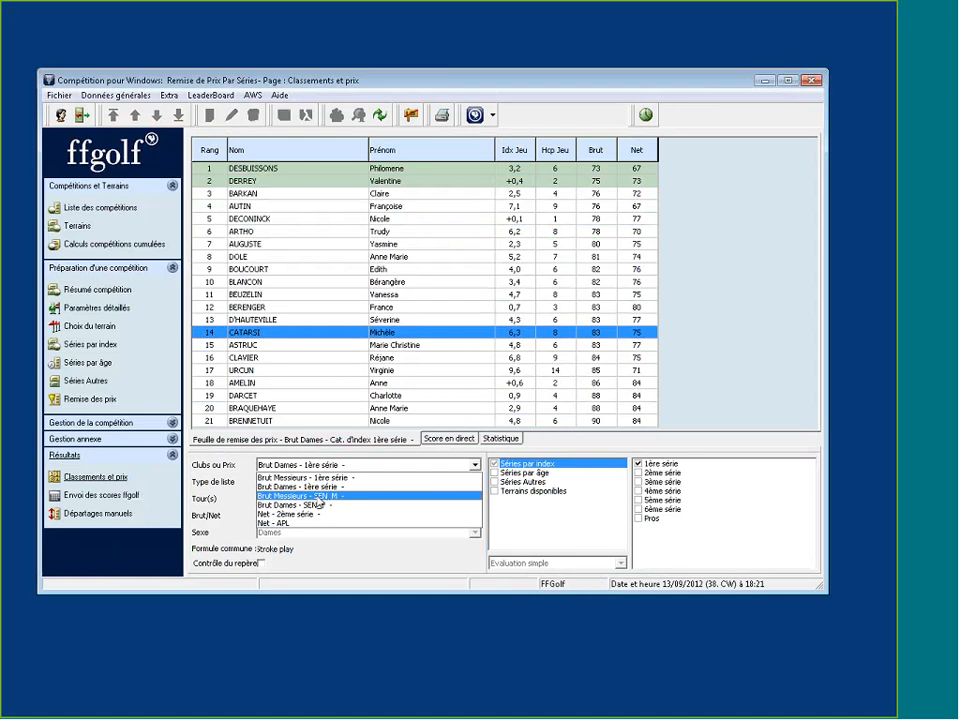
left_click(319, 500)
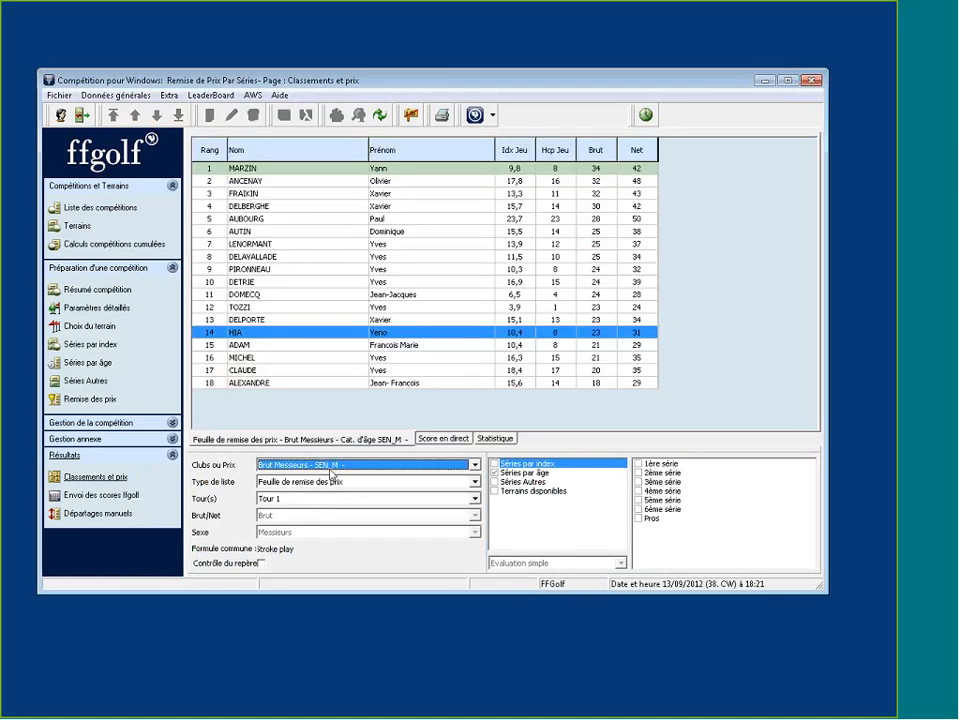
- Examine the prize-giving sheets for Brut Dames SEN_F, Net 2ème série and Net APL, and return to Brut Messieurs 1ère série
left_click(331, 468)
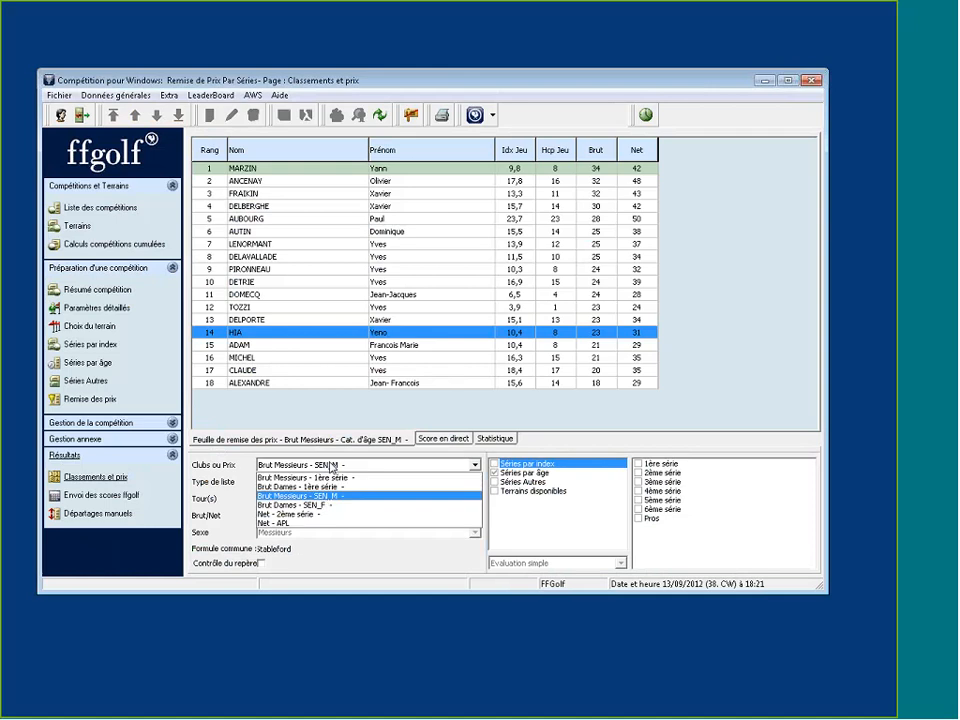
left_click(333, 505)
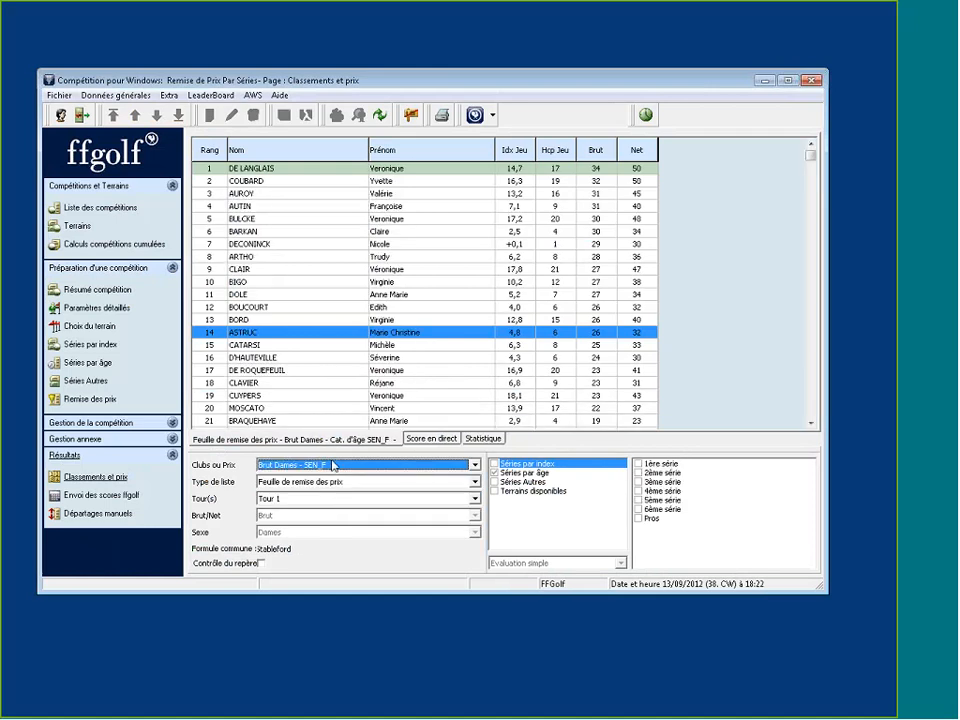
left_click(334, 466)
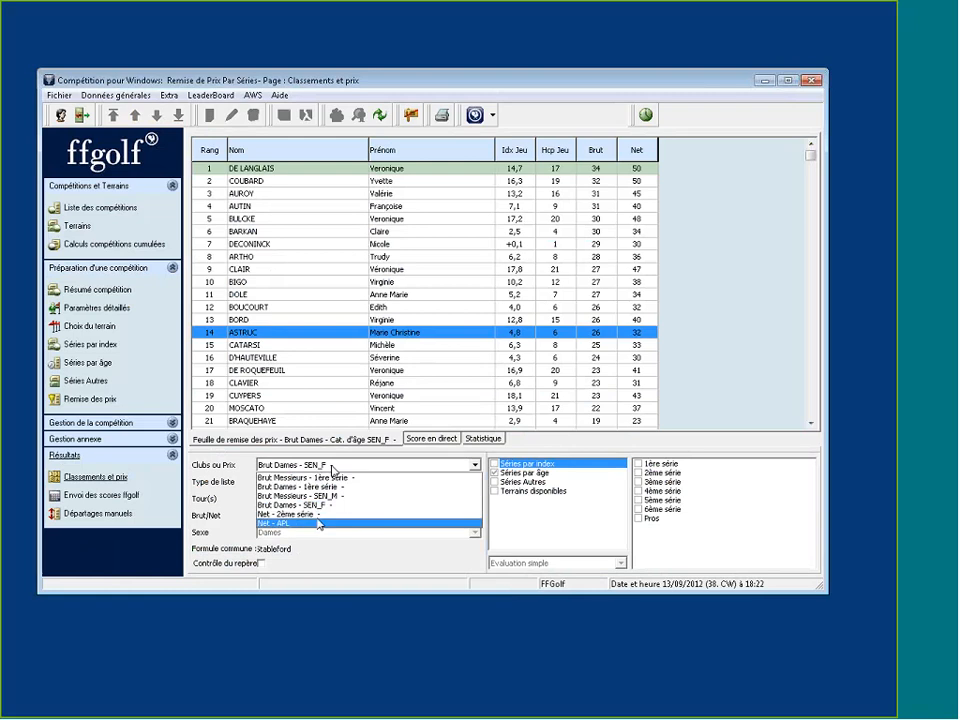
left_click(319, 515)
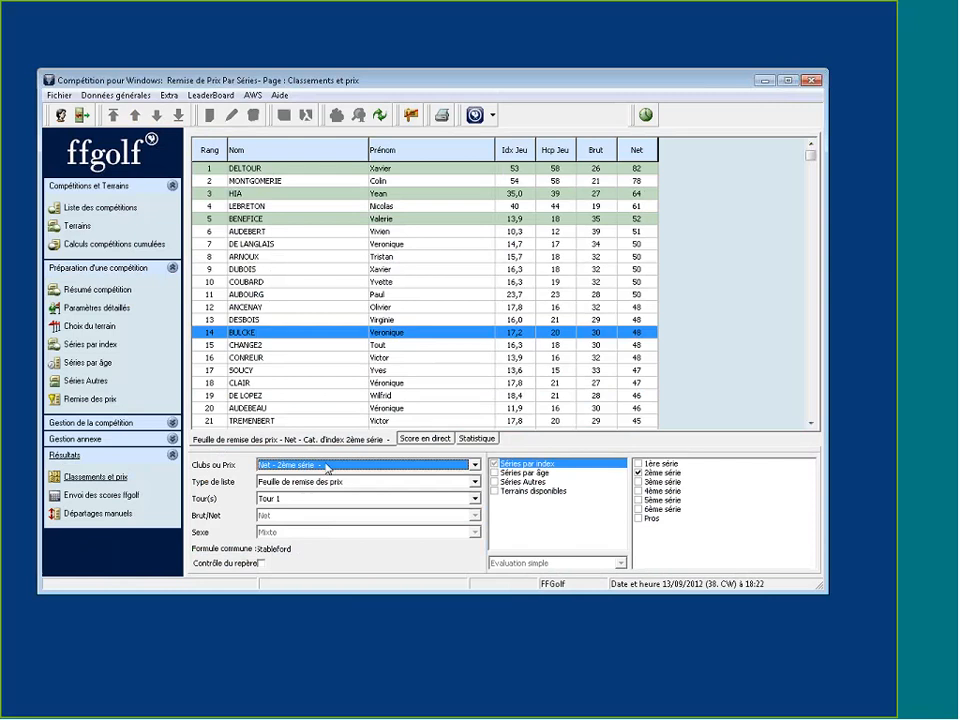
left_click(327, 468)
left_click(350, 527)
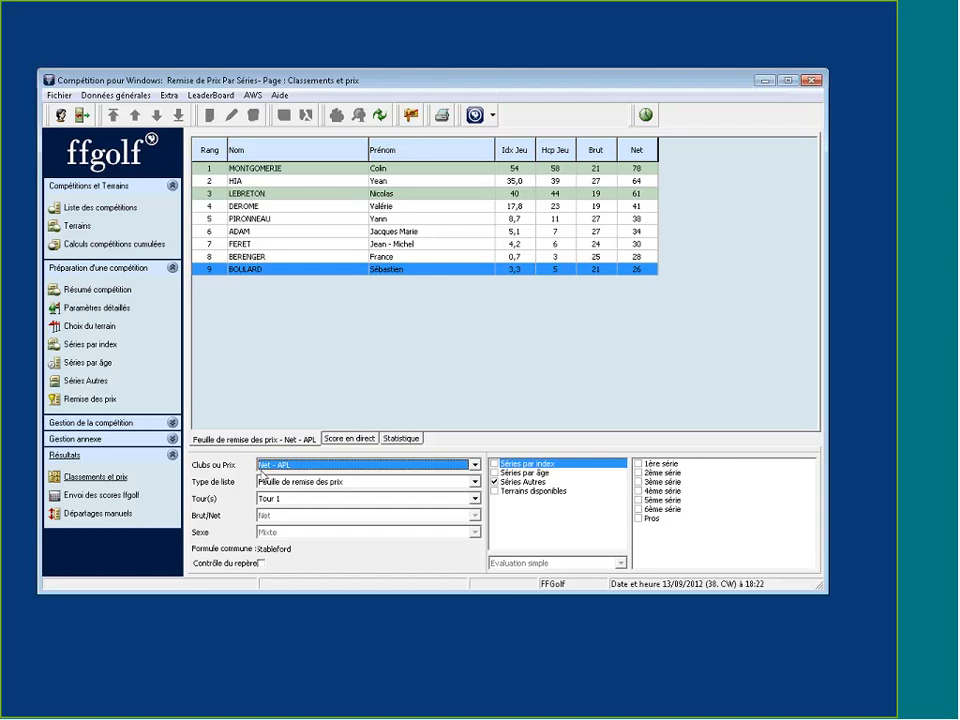
key("Up")
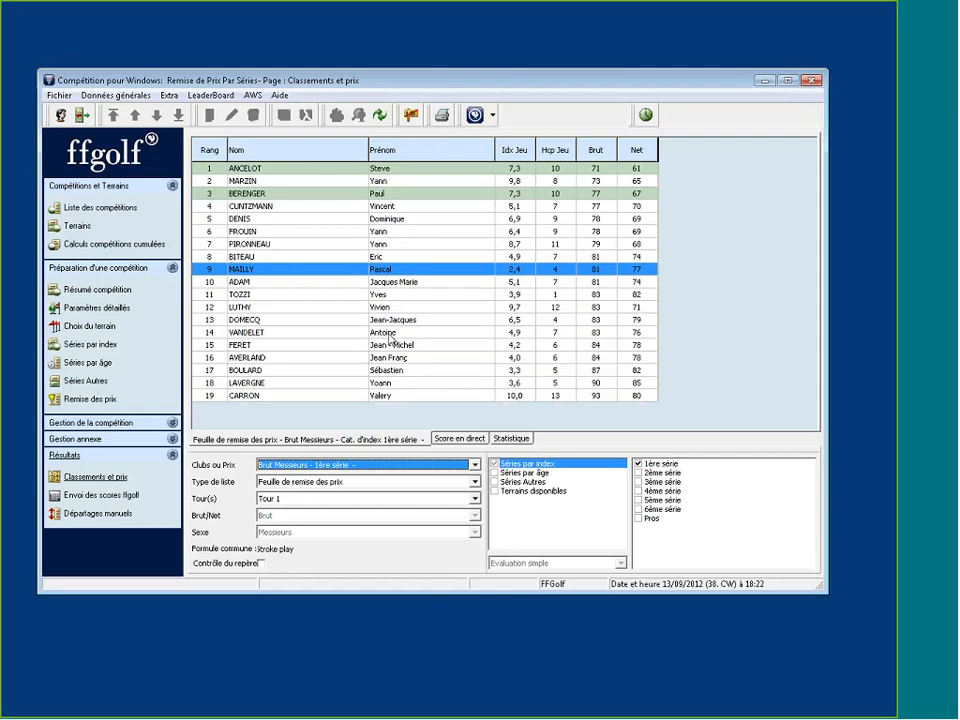
left_click(365, 465)
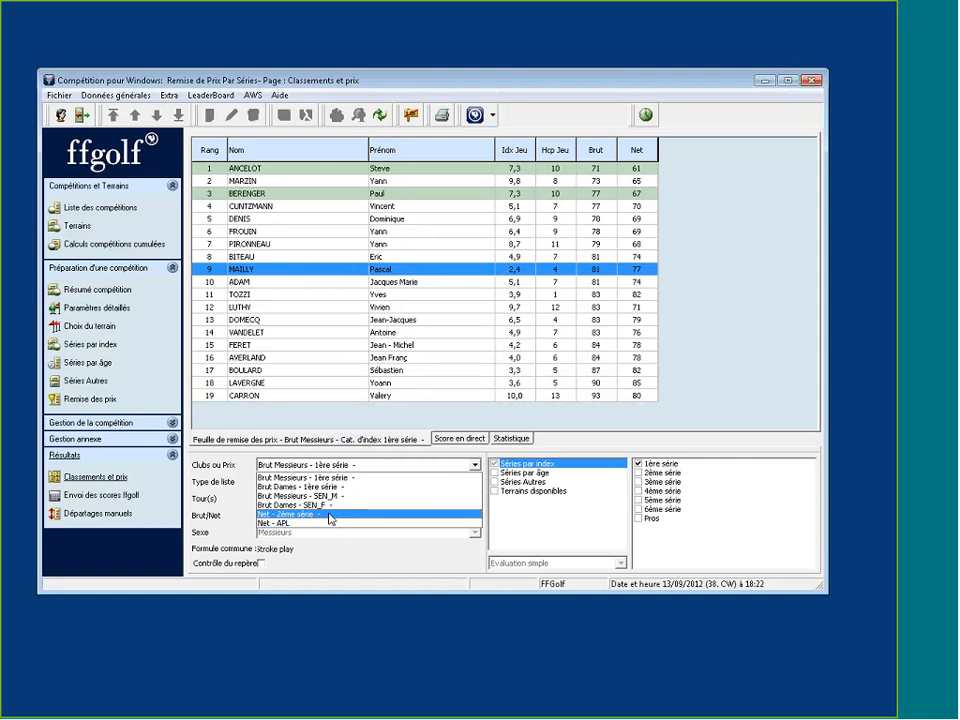
left_click(297, 417)
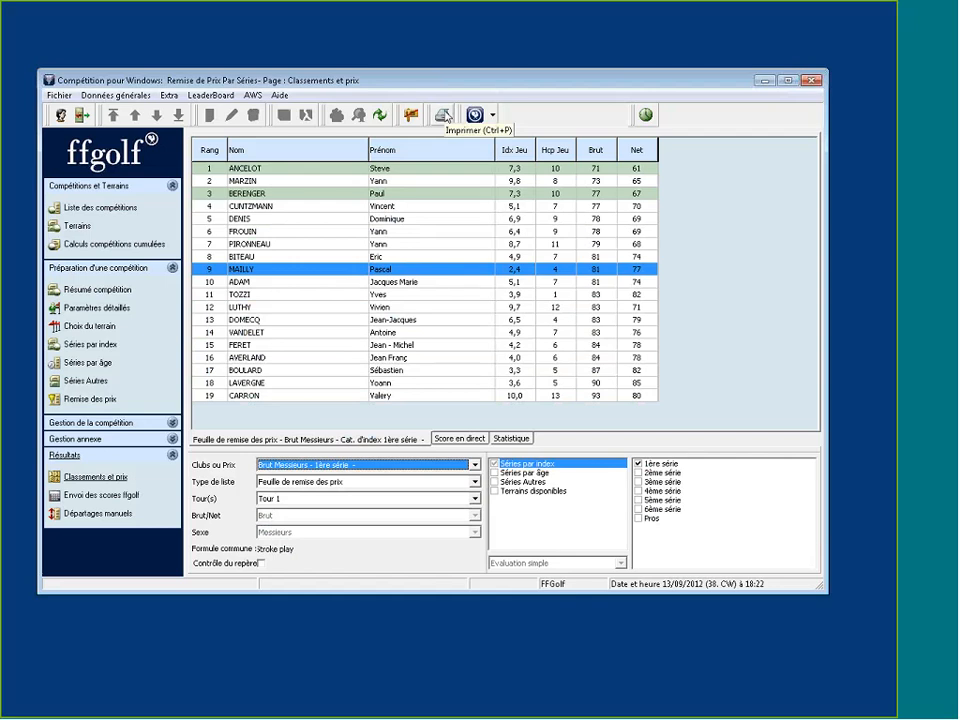
- Preview the results list "02. Liste de remise des prix (ffgolf).lst" for printing, with 10 players shown per prize
left_click(443, 115)
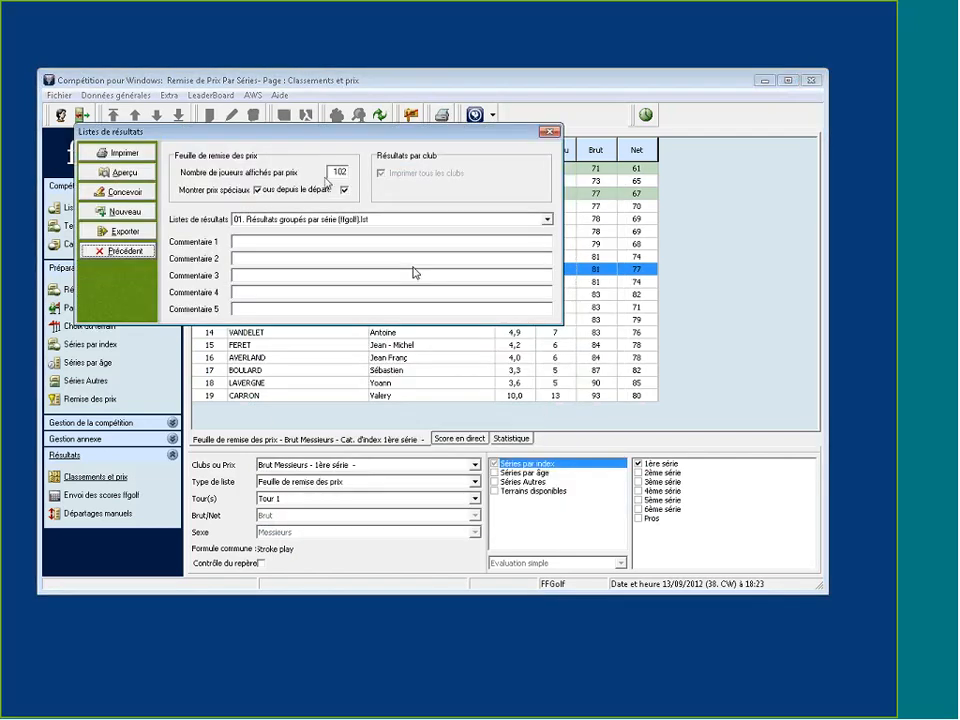
double_click(338, 172)
type("1")
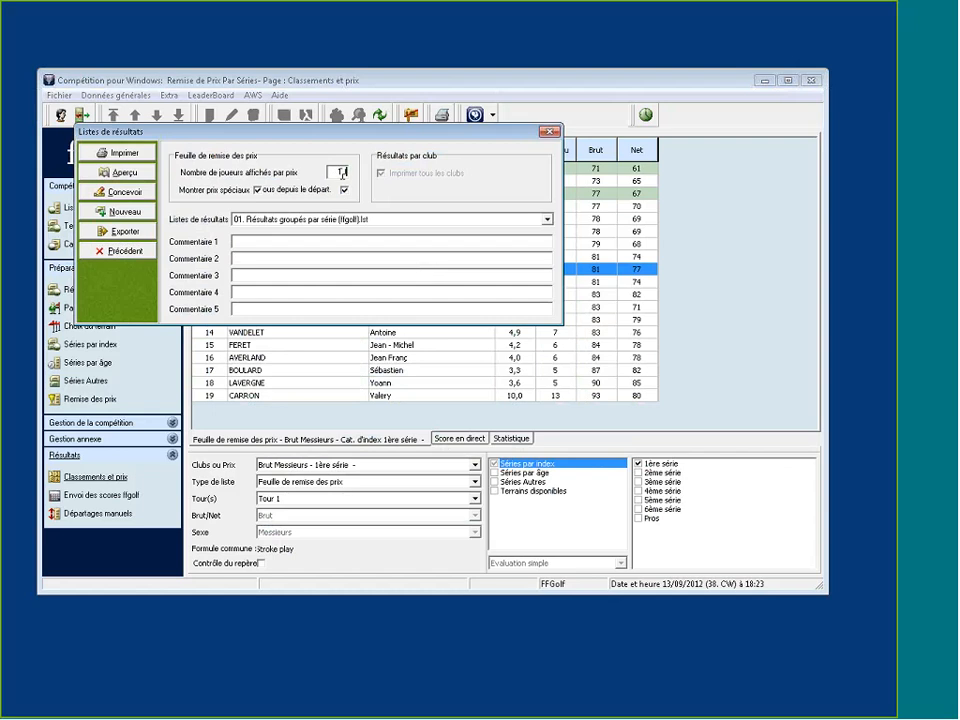
key("BackSpace")
type("10")
left_click(332, 219)
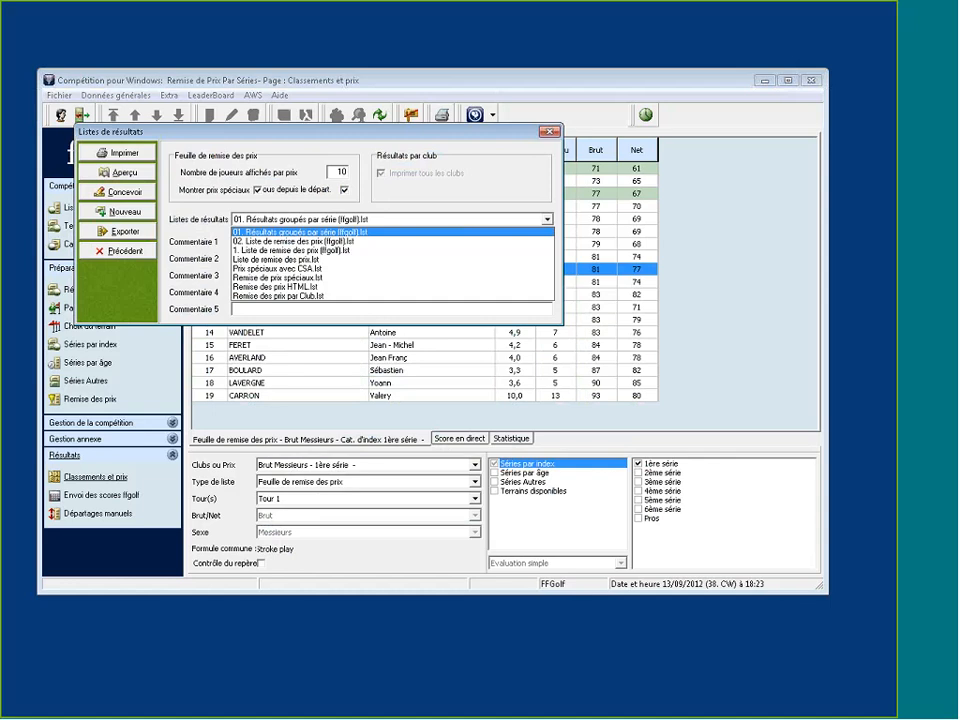
left_click(254, 242)
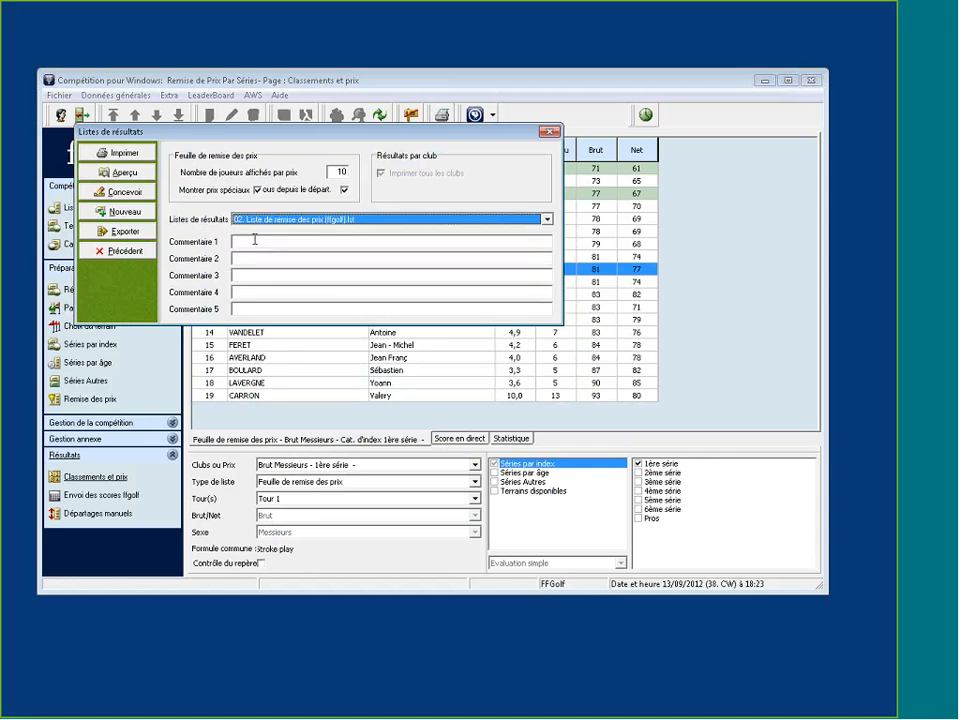
left_click(105, 176)
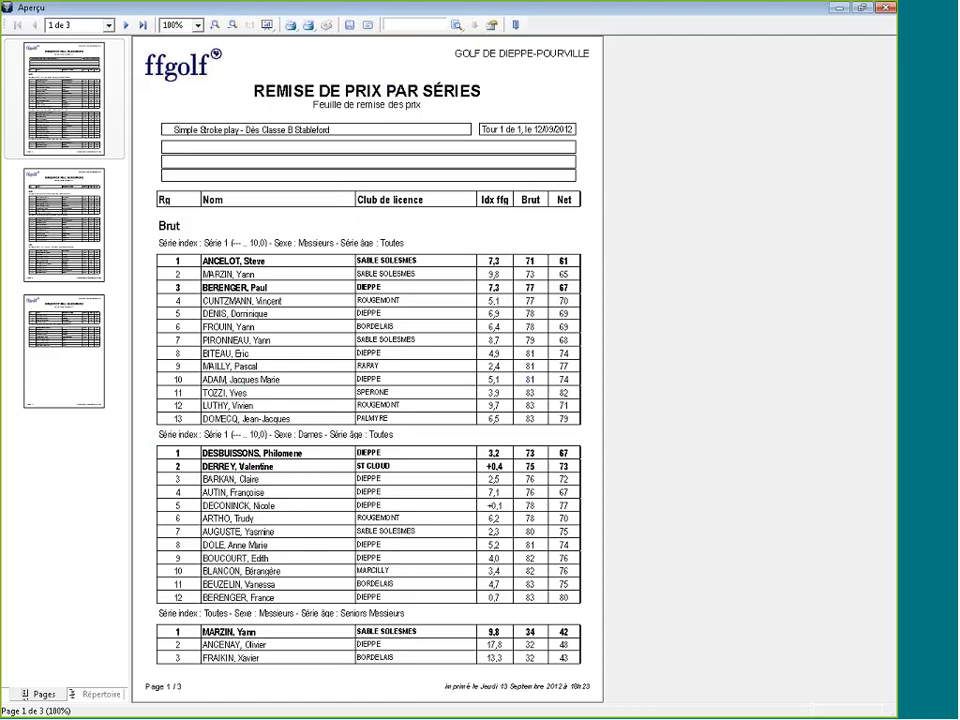
- Look through the three pages of the previewed prize-giving sheet and close the preview
left_click(70, 230)
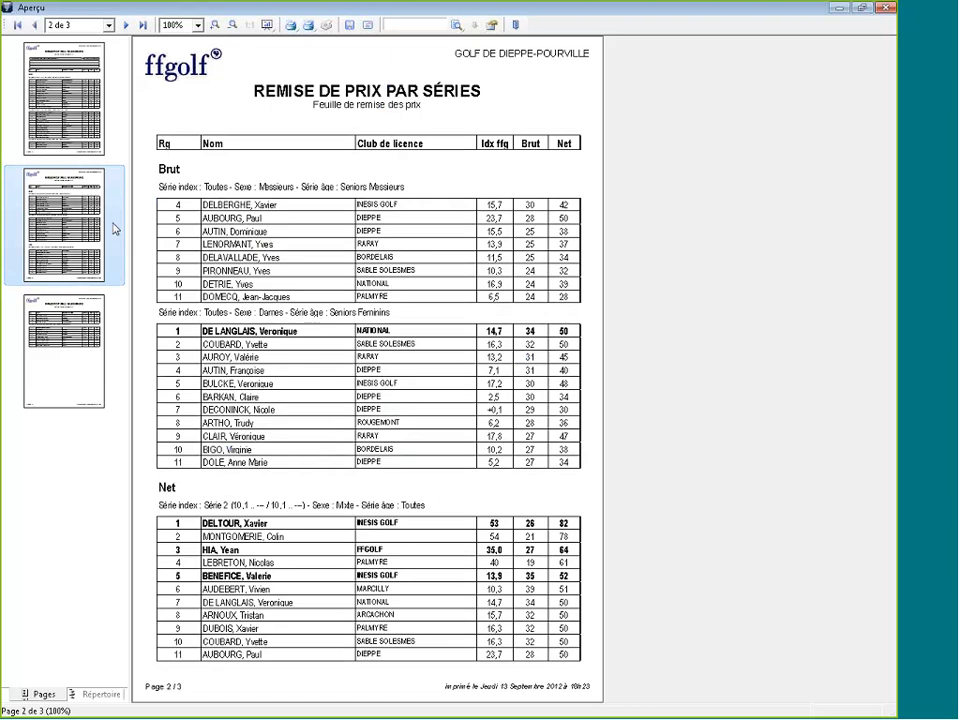
left_click(63, 345)
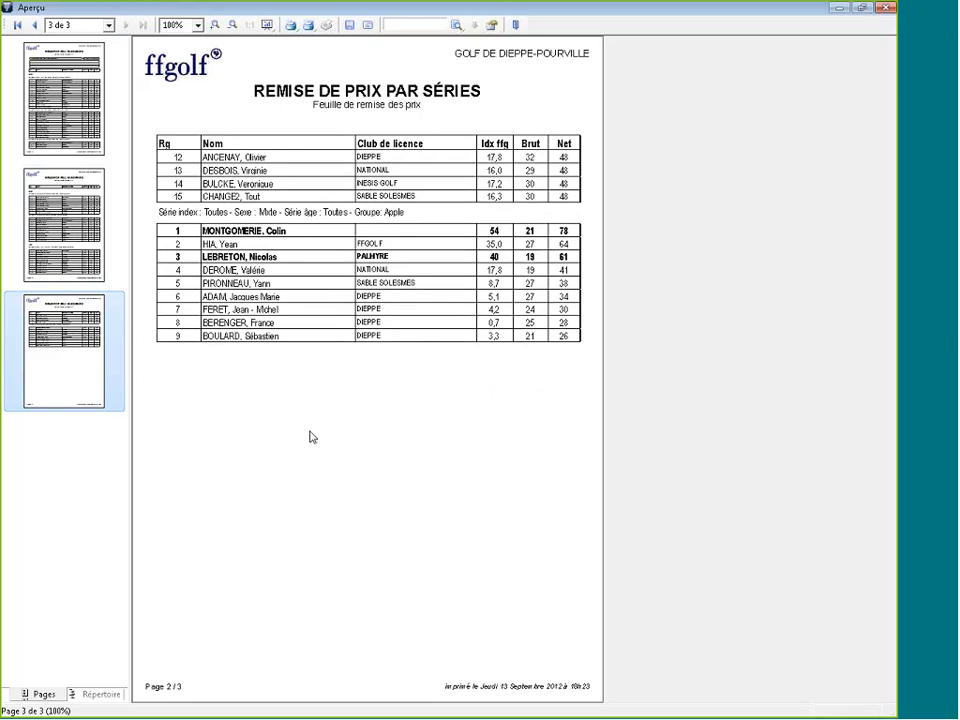
left_click(114, 259)
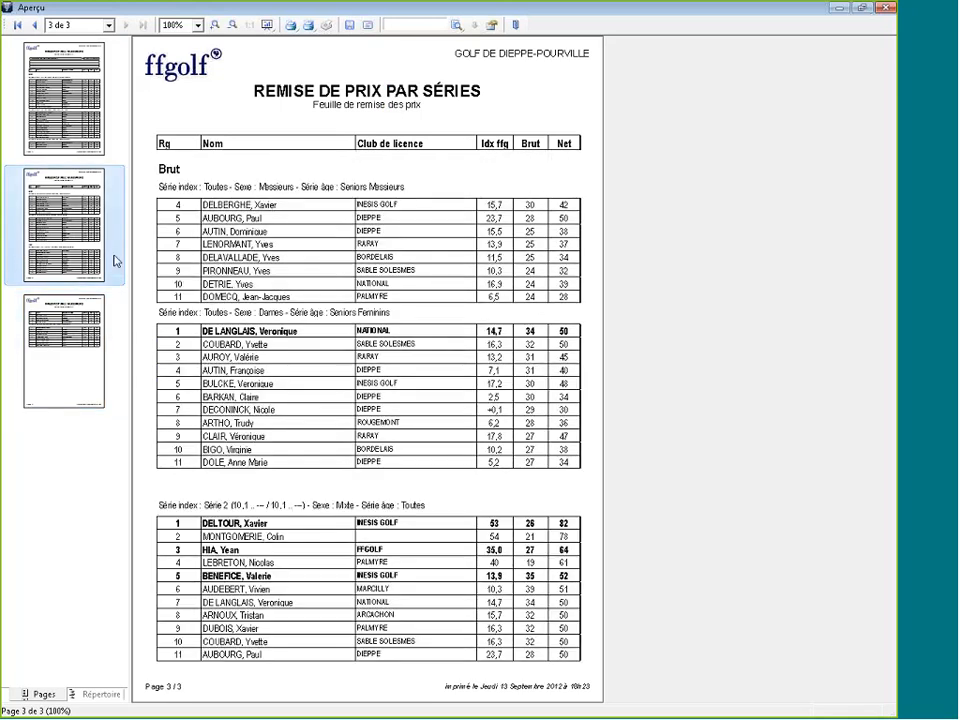
left_click(97, 150)
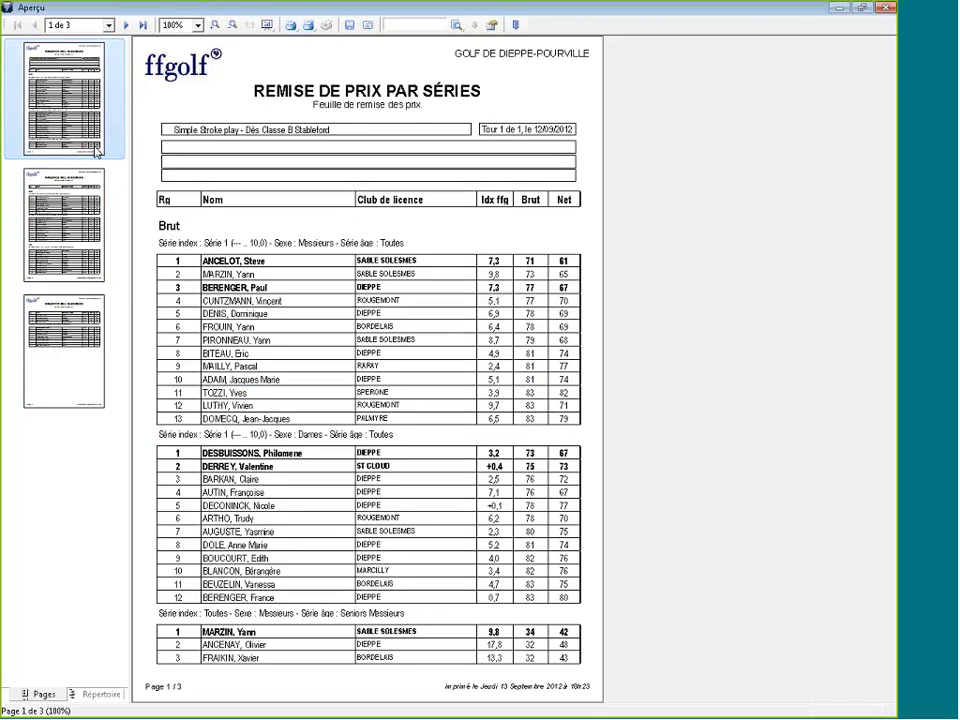
left_click(514, 37)
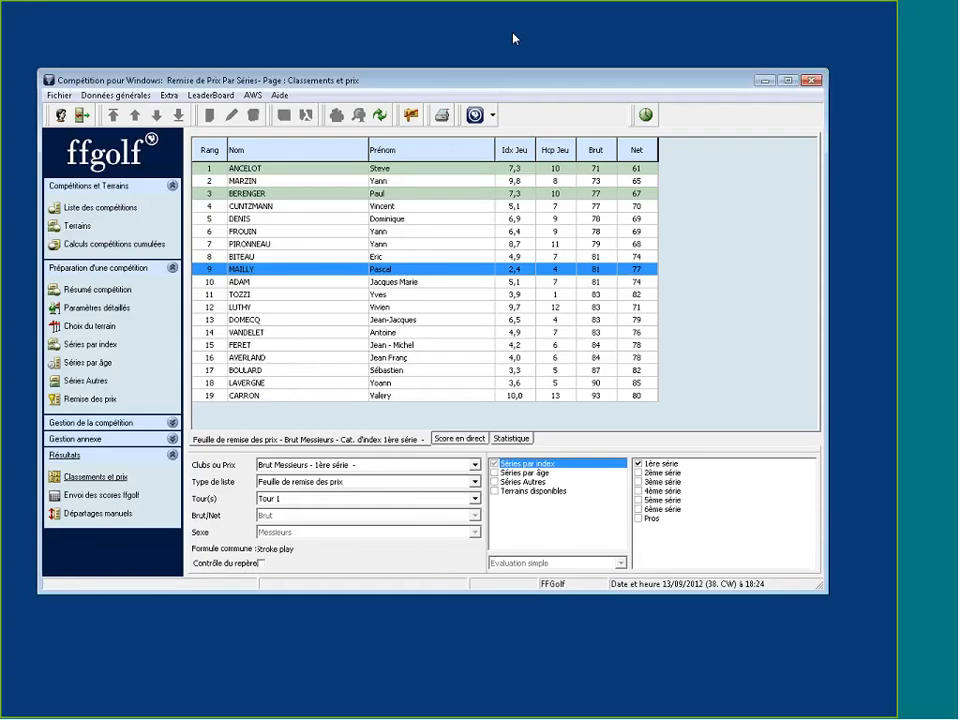
- In the Remise des prix special prizes, designate the female player with index 2,5 as winner of "Drive le plus long", and close the definitions
left_click(72, 398)
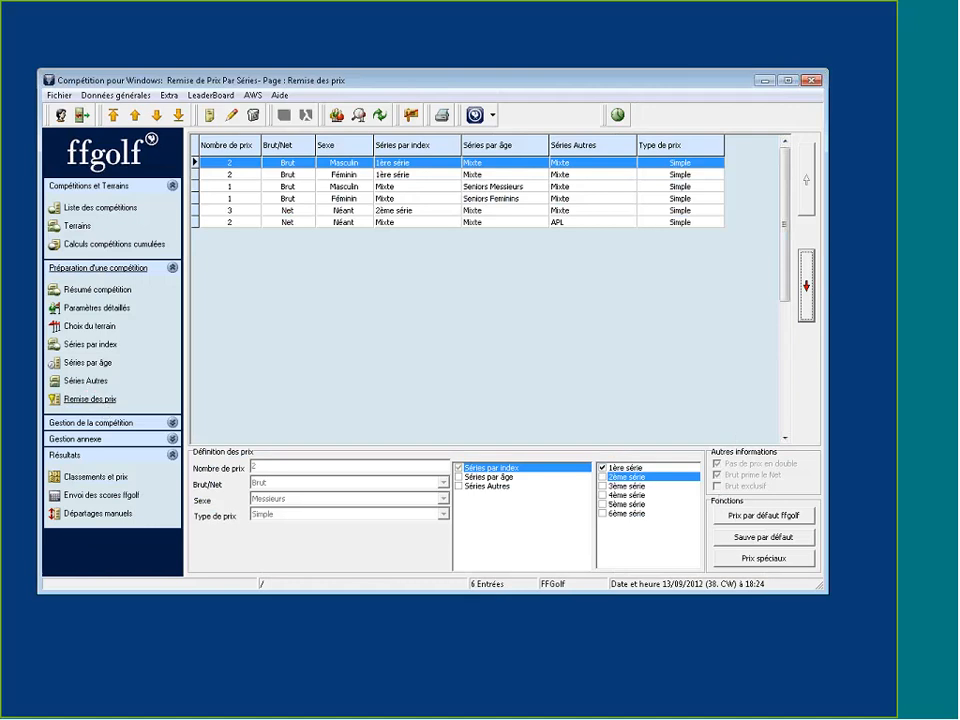
left_click(760, 560)
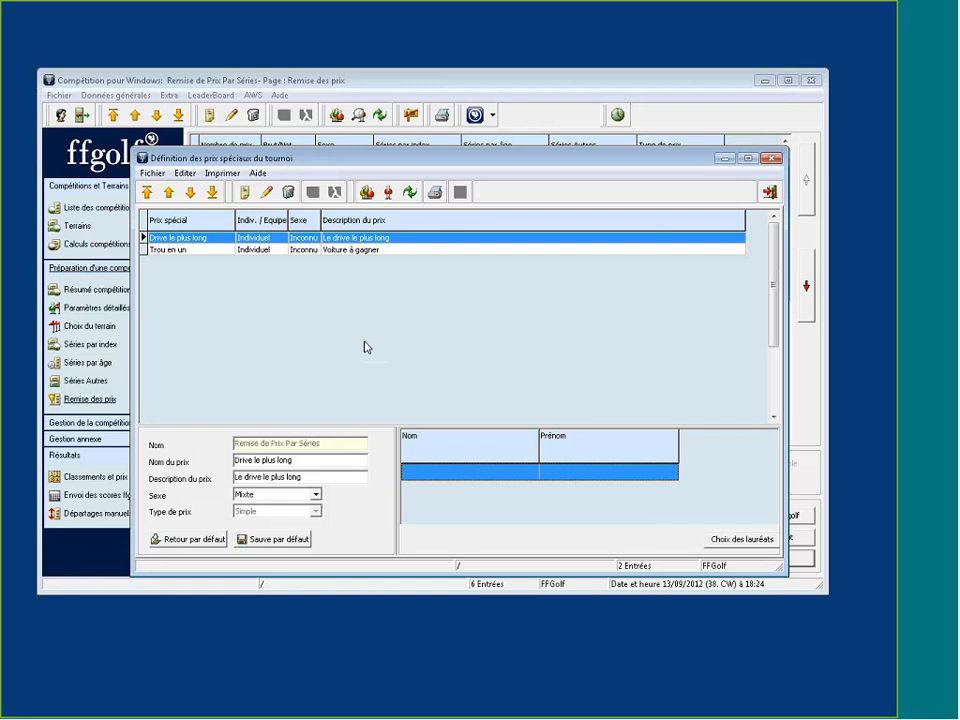
left_click(721, 542)
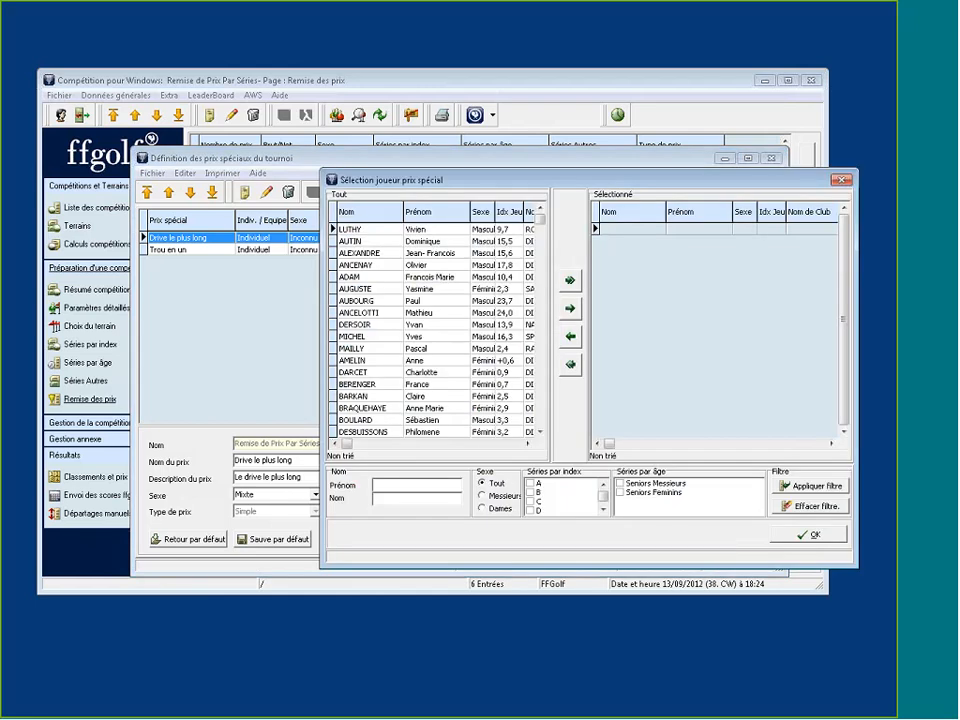
left_click(527, 396)
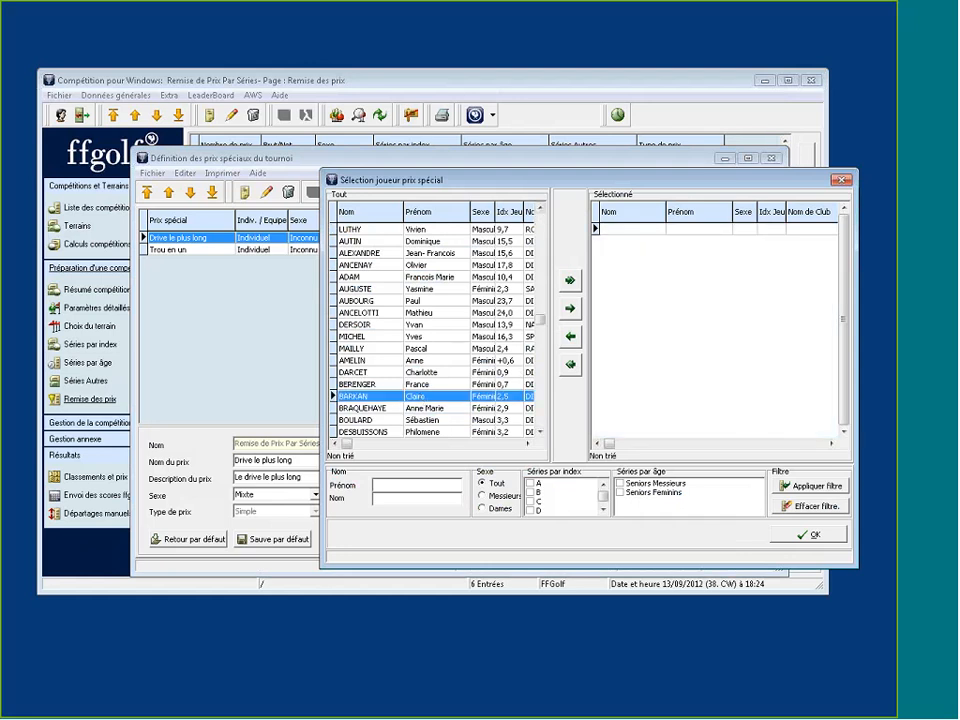
left_click(812, 535)
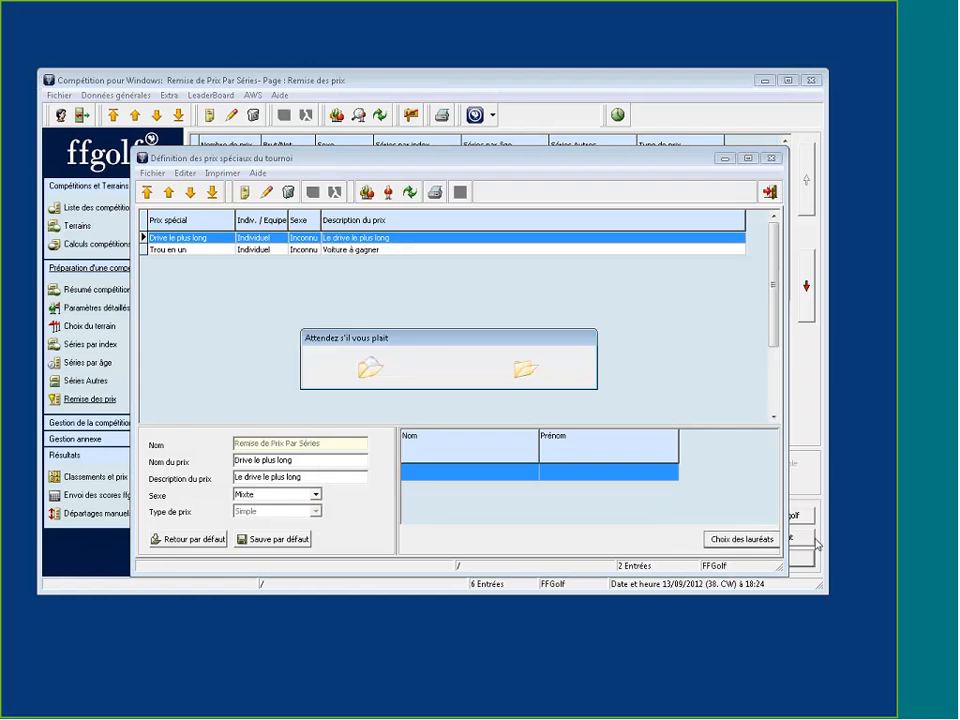
left_click(335, 250)
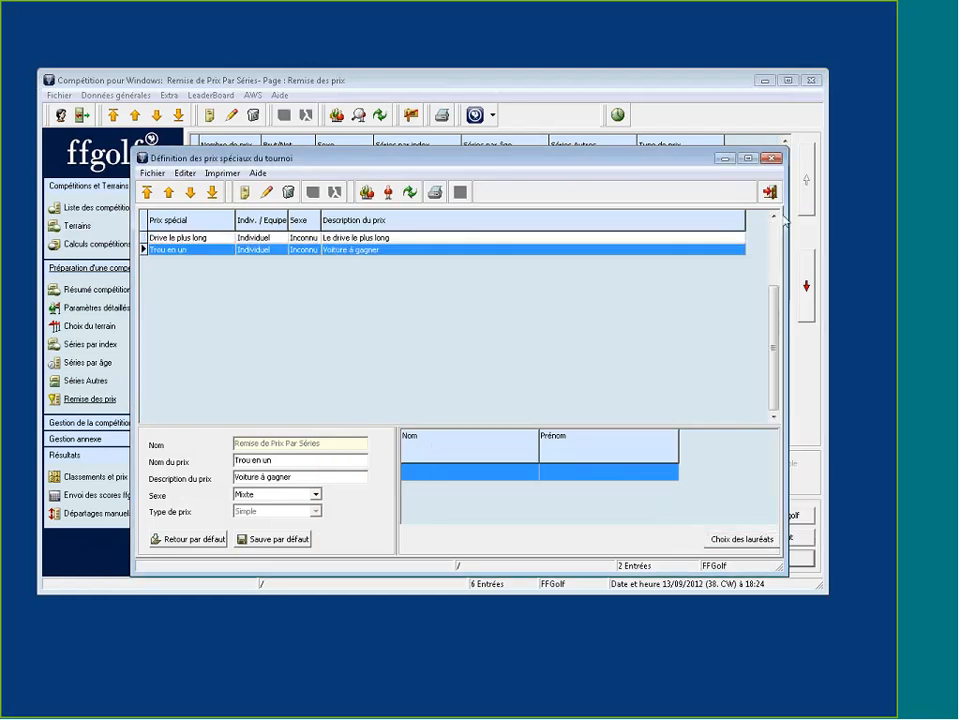
left_click(772, 194)
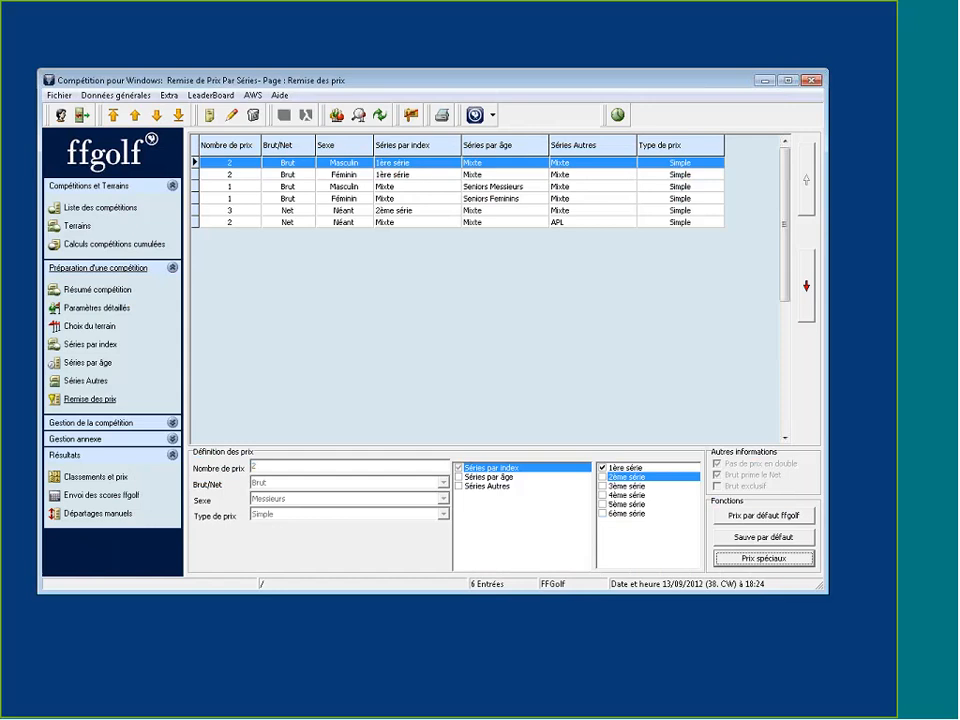
- Preview "02. Liste de remise des prix (ffgolf).lst" from Classements et prix again, check the Prix spéciaux section on page 3, and close it
left_click(120, 478)
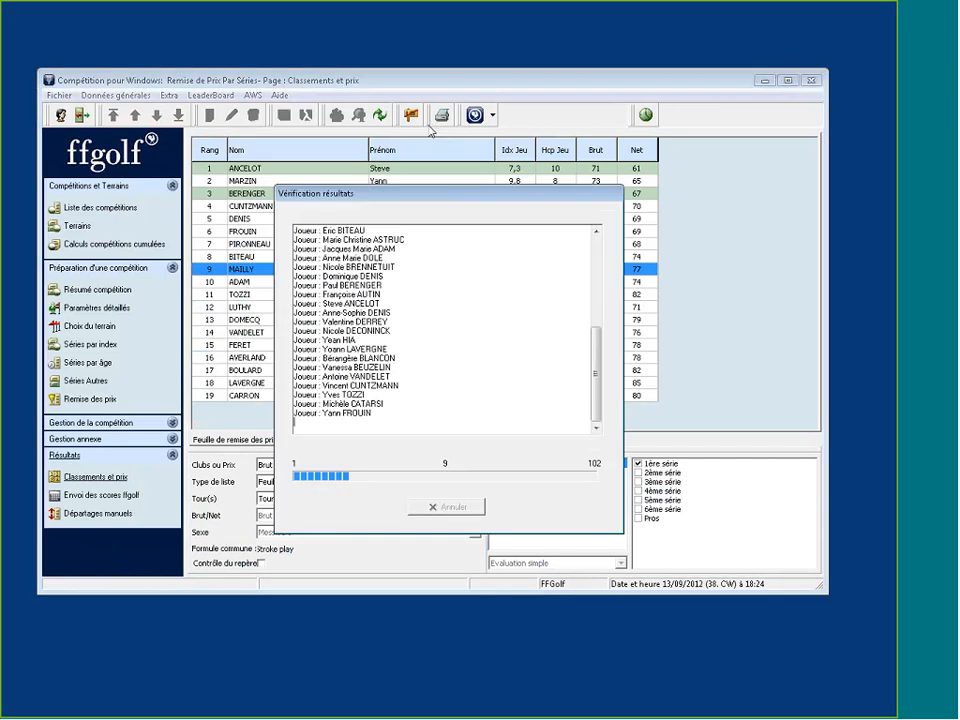
left_click(250, 220)
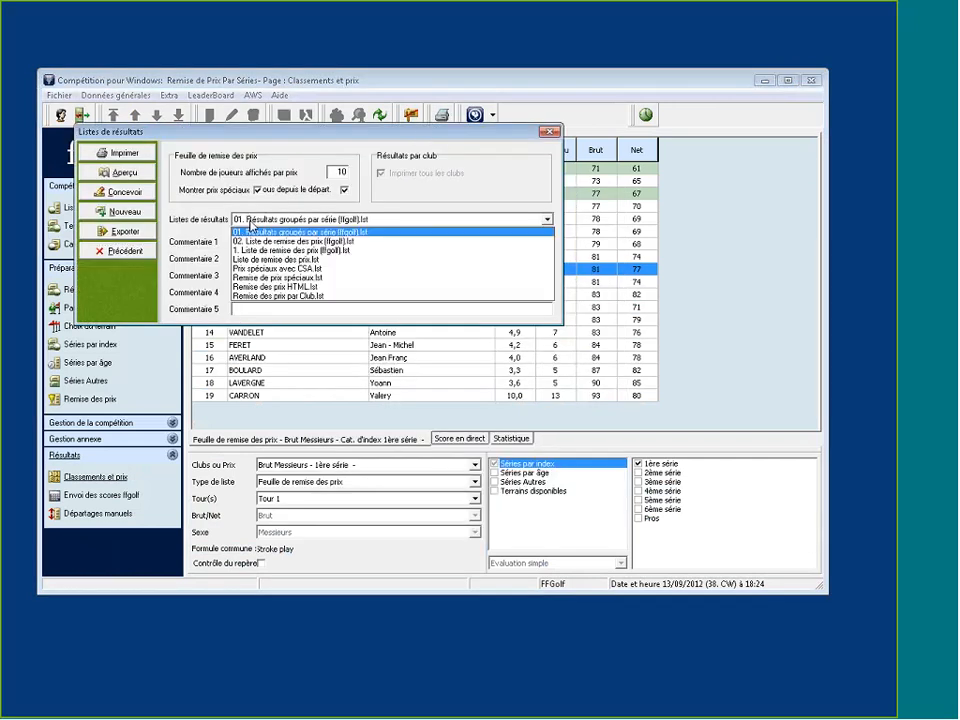
left_click(354, 243)
left_click(145, 175)
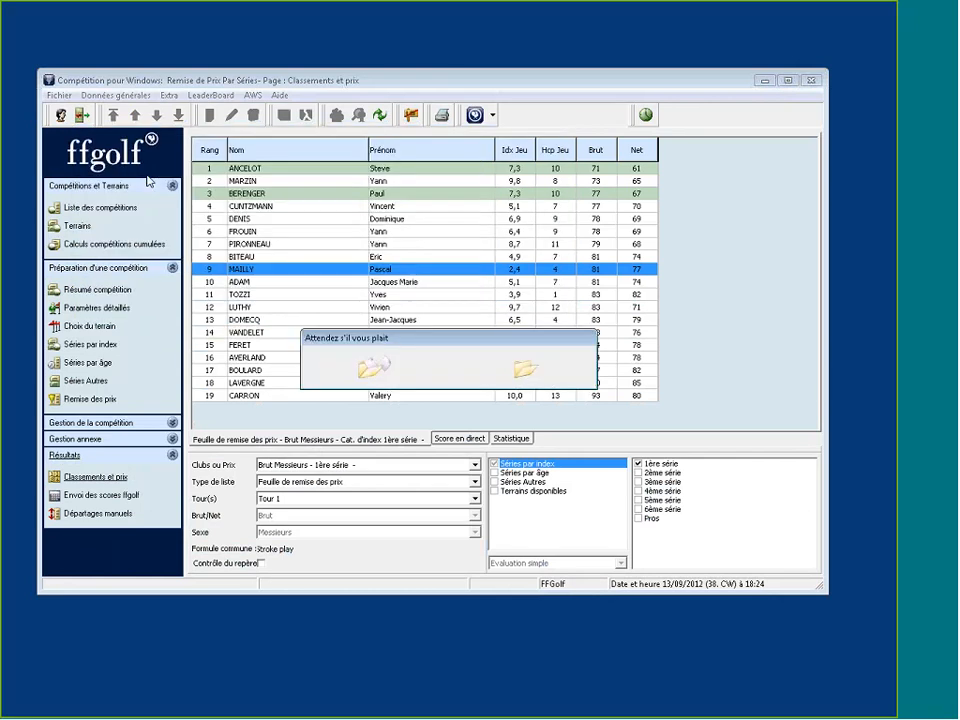
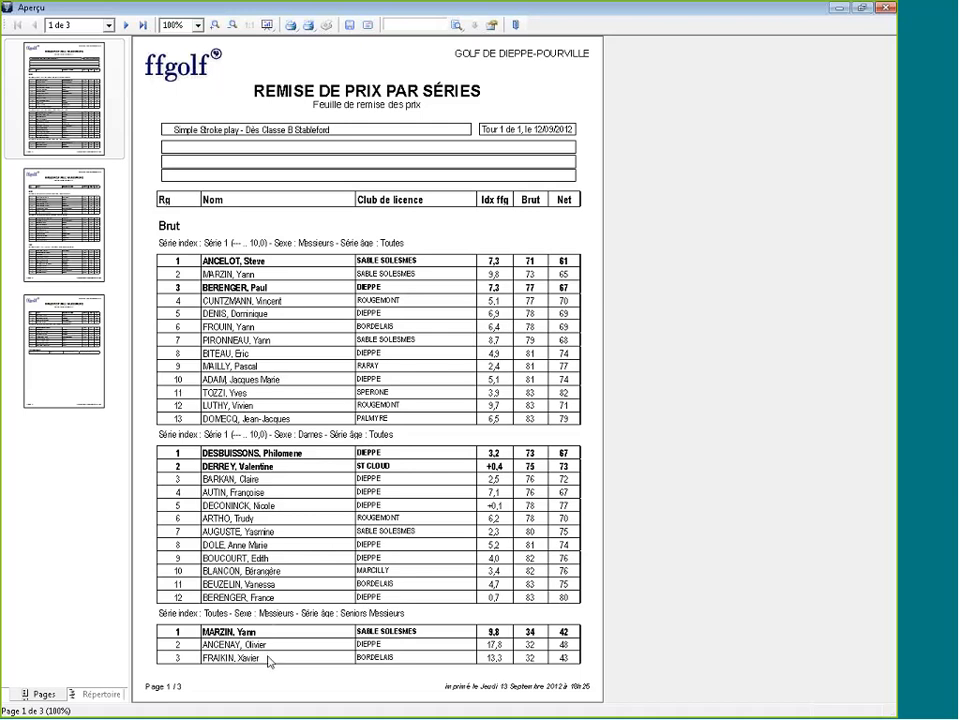
left_click(72, 190)
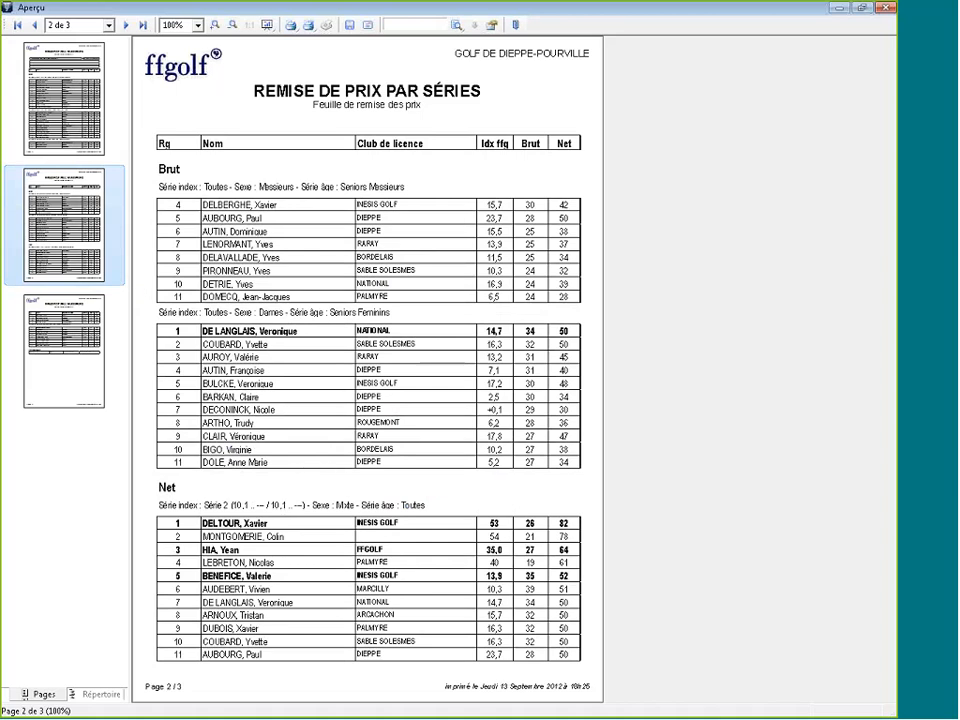
left_click(58, 358)
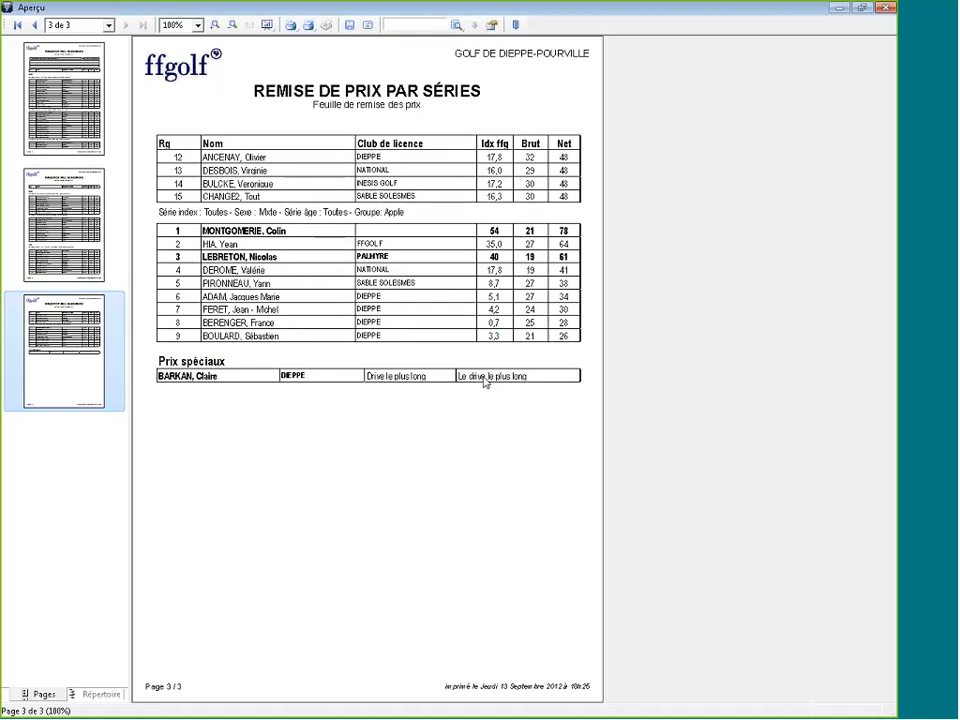
left_click(514, 25)
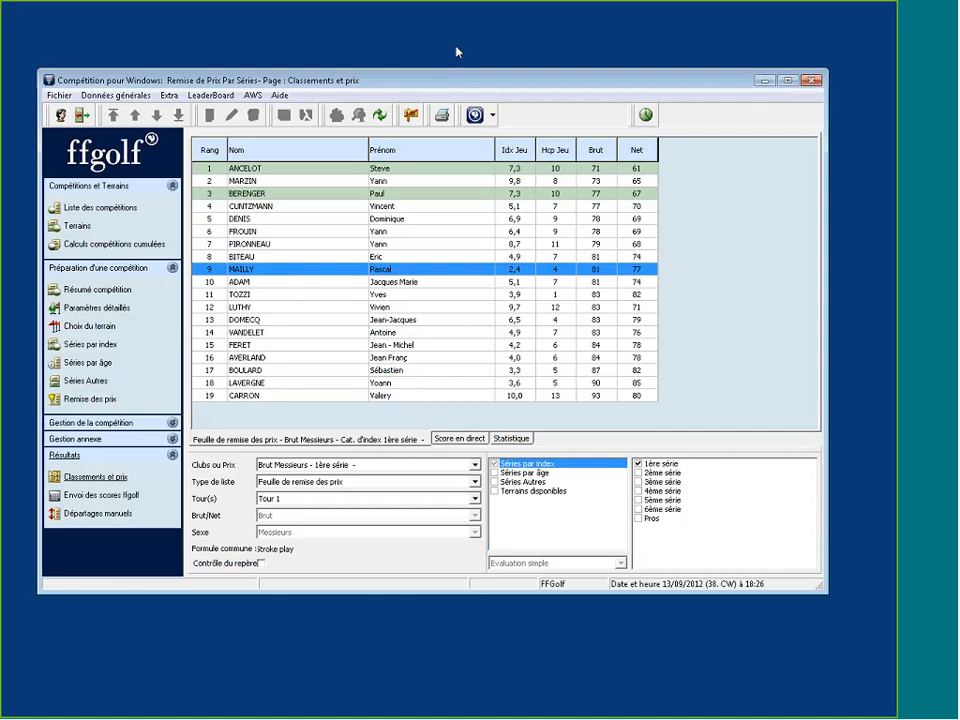
- Open the competition "Remise des prix ffgolf - 3 tours" from the list of competitions
left_click(137, 208)
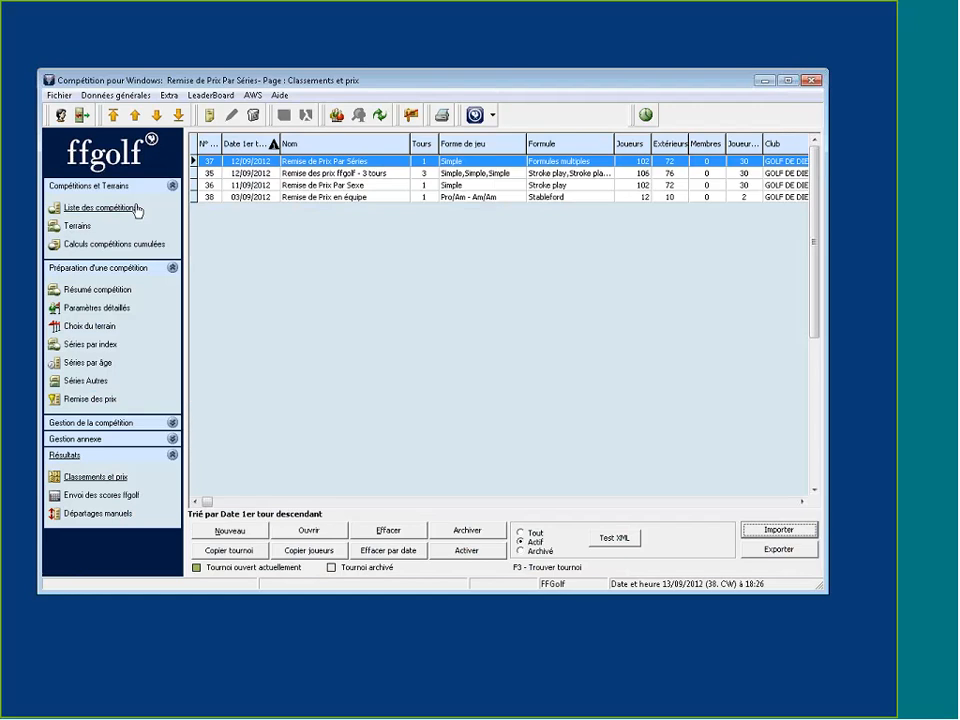
left_click(335, 173)
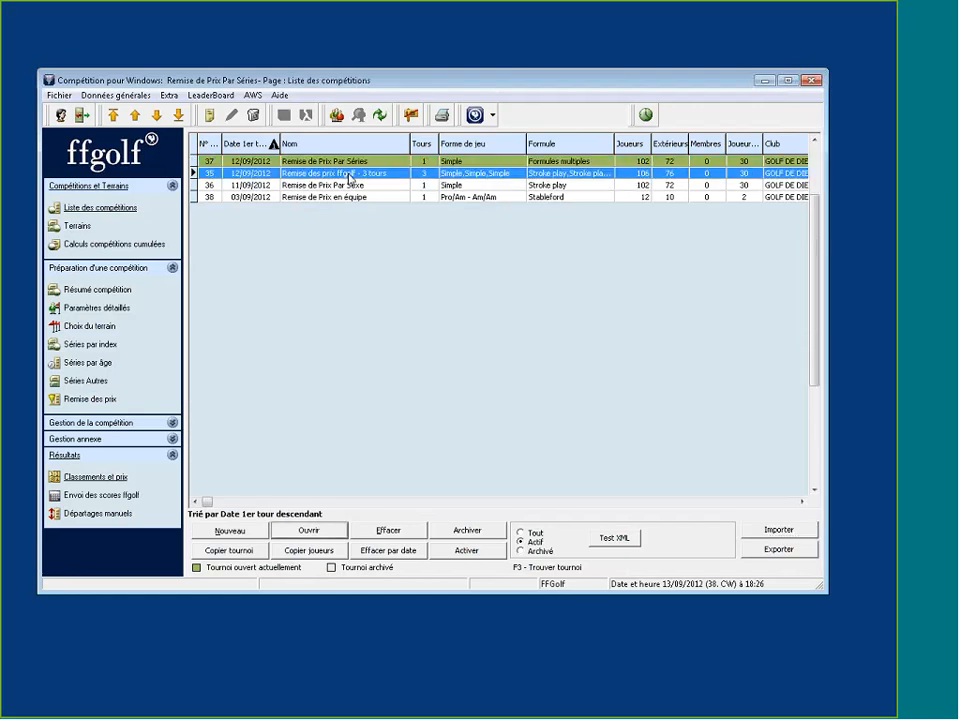
double_click(349, 176)
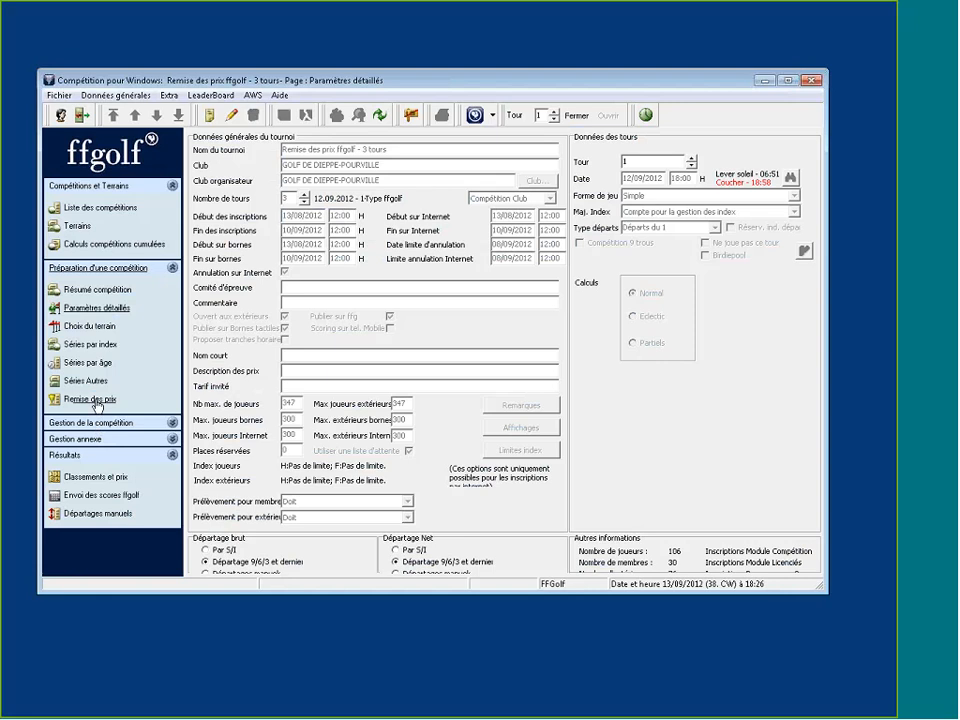
- Review the defined prizes of the three-round competition, and display Classements et prix for round 3
left_click(95, 400)
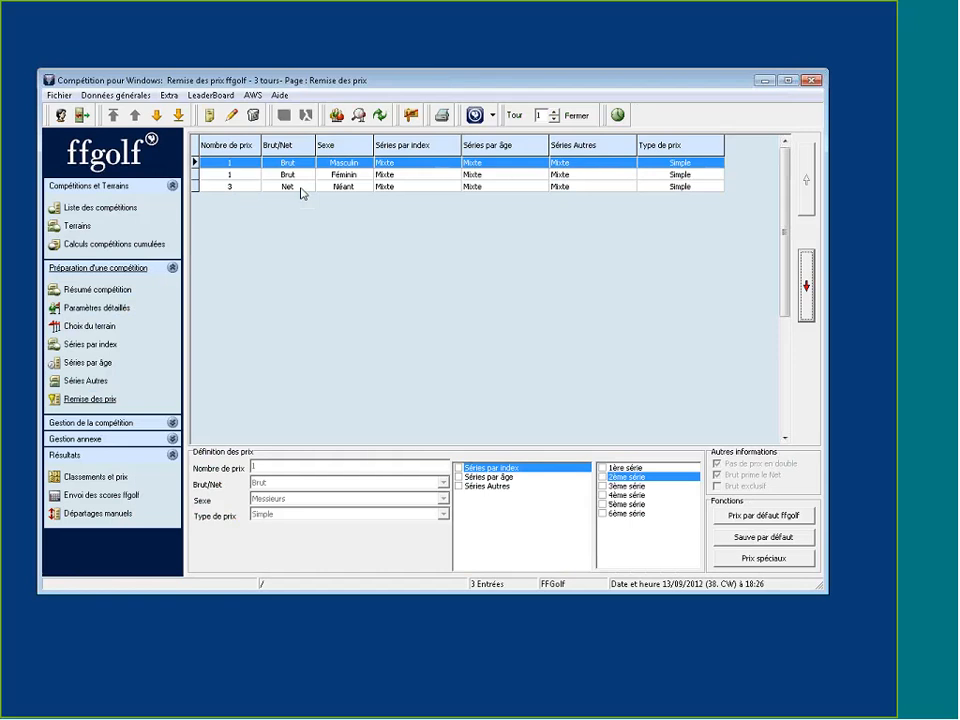
left_click(554, 113)
left_click(554, 113)
left_click(110, 478)
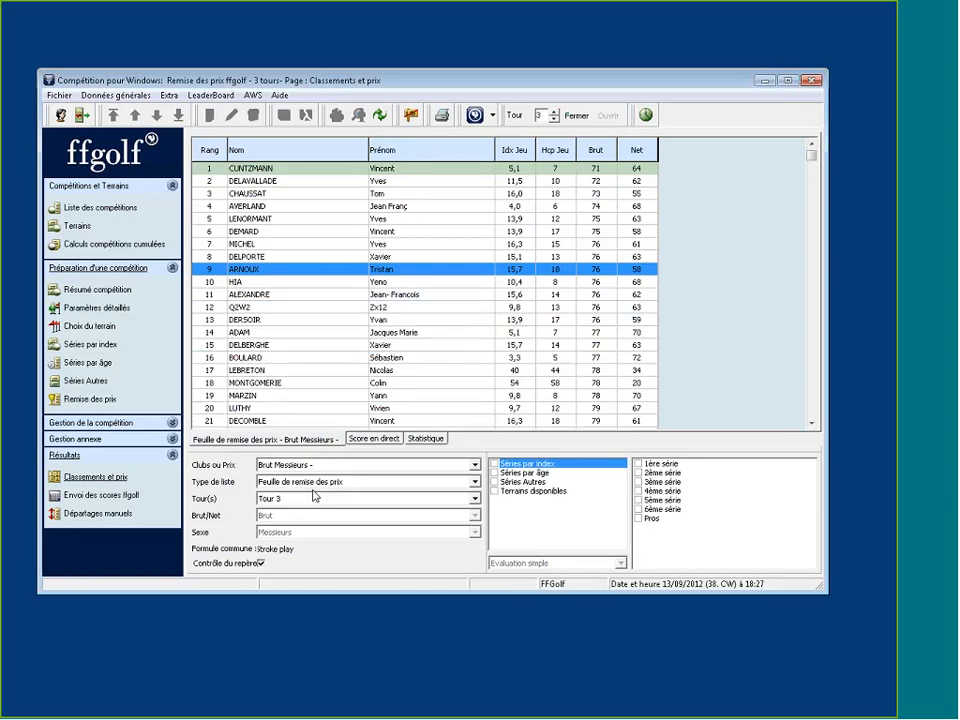
- Check the available round ranges, and look at the Tour 3 prize-giving rankings for Brut Dames and Net
left_click(291, 507)
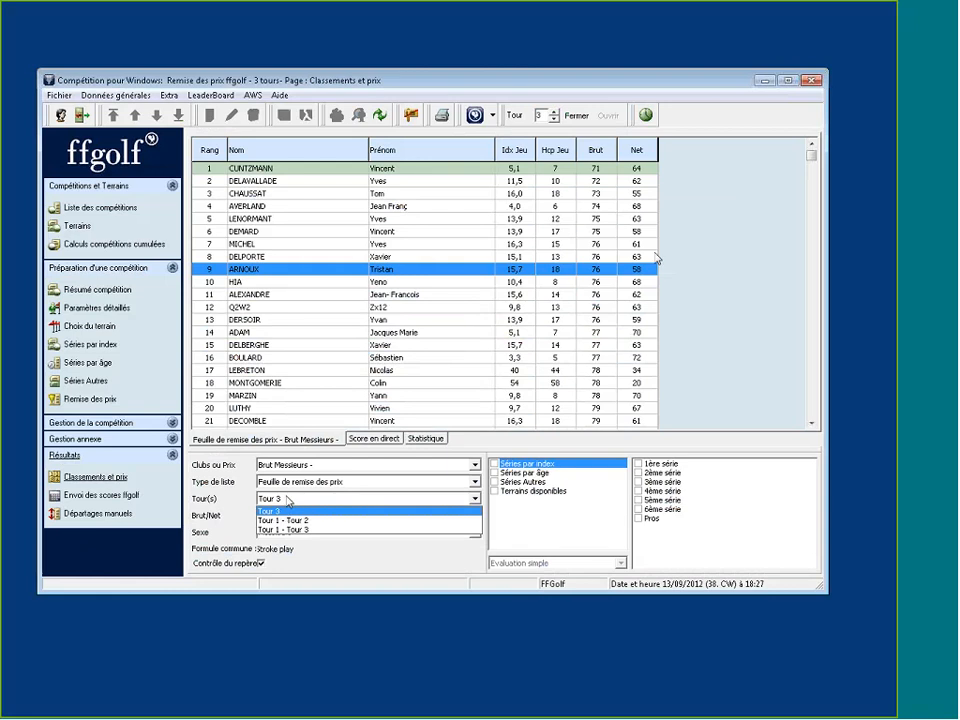
left_click(351, 501)
left_click(305, 465)
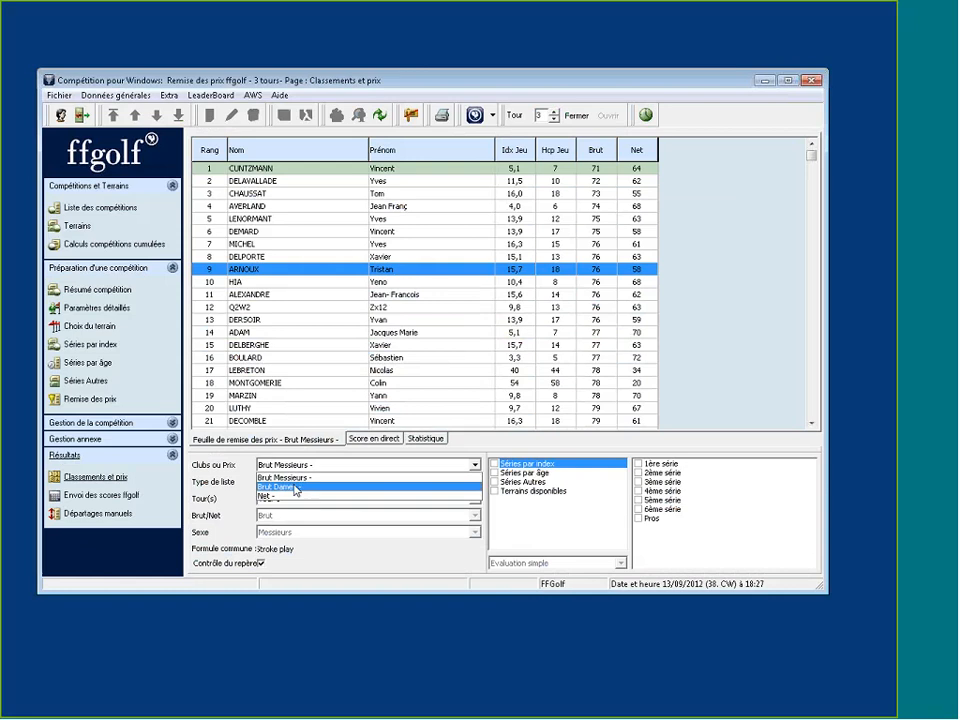
left_click(294, 488)
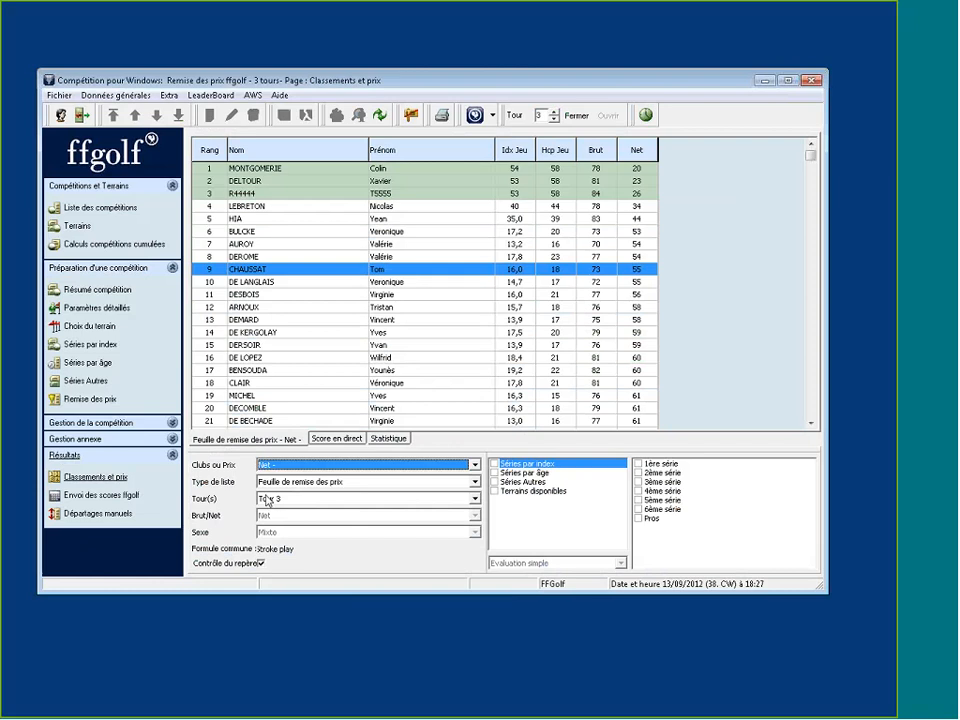
- Set the prize-giving rankings to Tour 1 - Tour 3, and compare the Net, Brut Messieurs and Brut Dames prizes
left_click(267, 500)
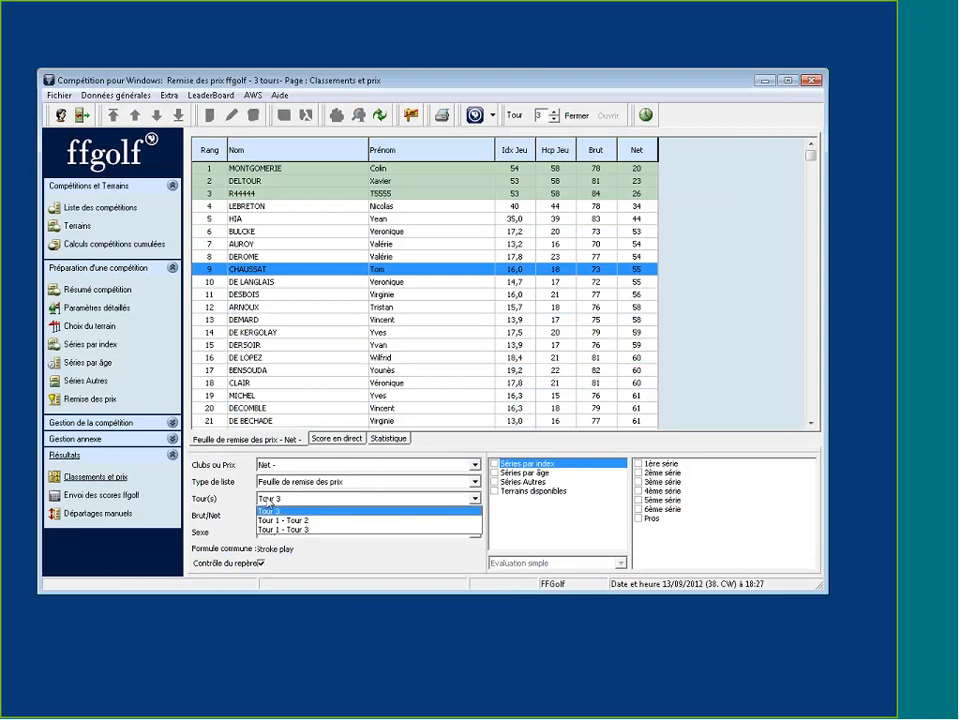
left_click(307, 530)
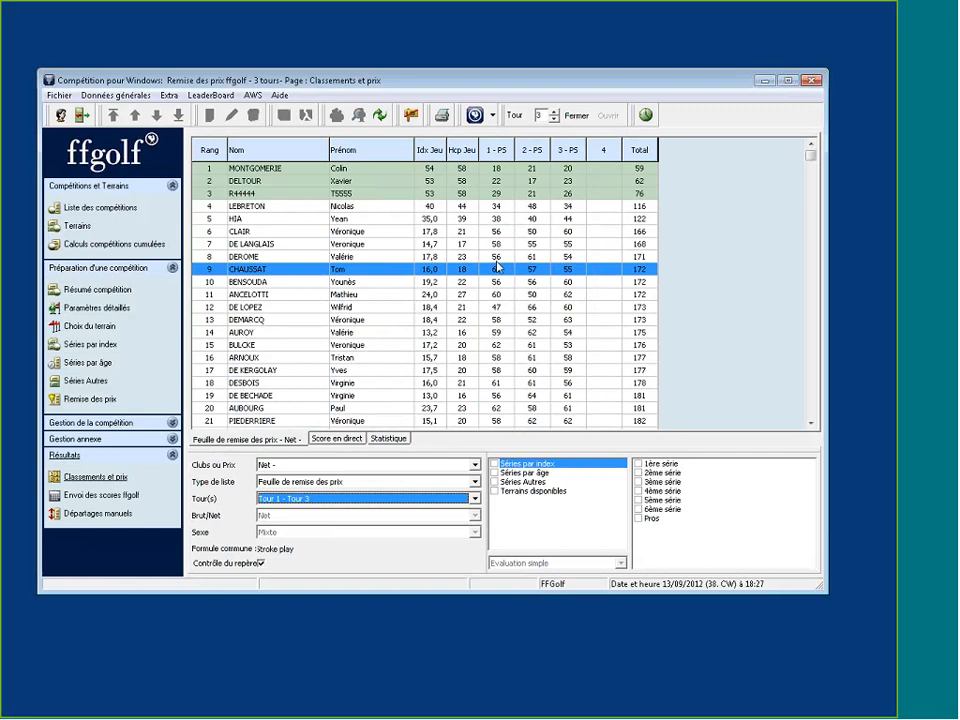
left_click(418, 465)
left_click(418, 478)
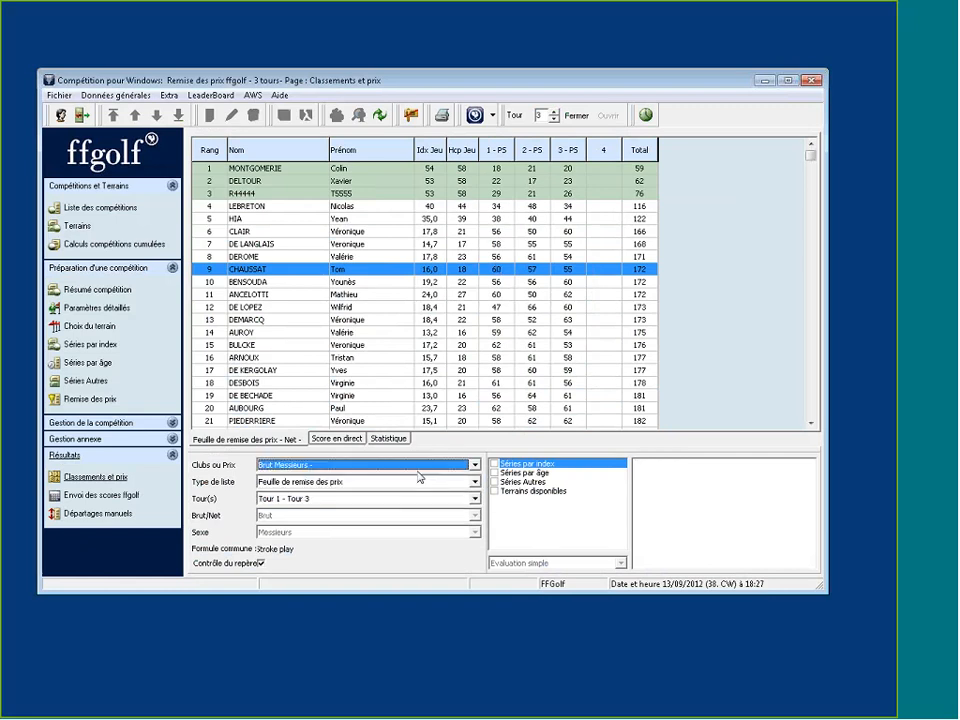
left_click(360, 465)
left_click(354, 488)
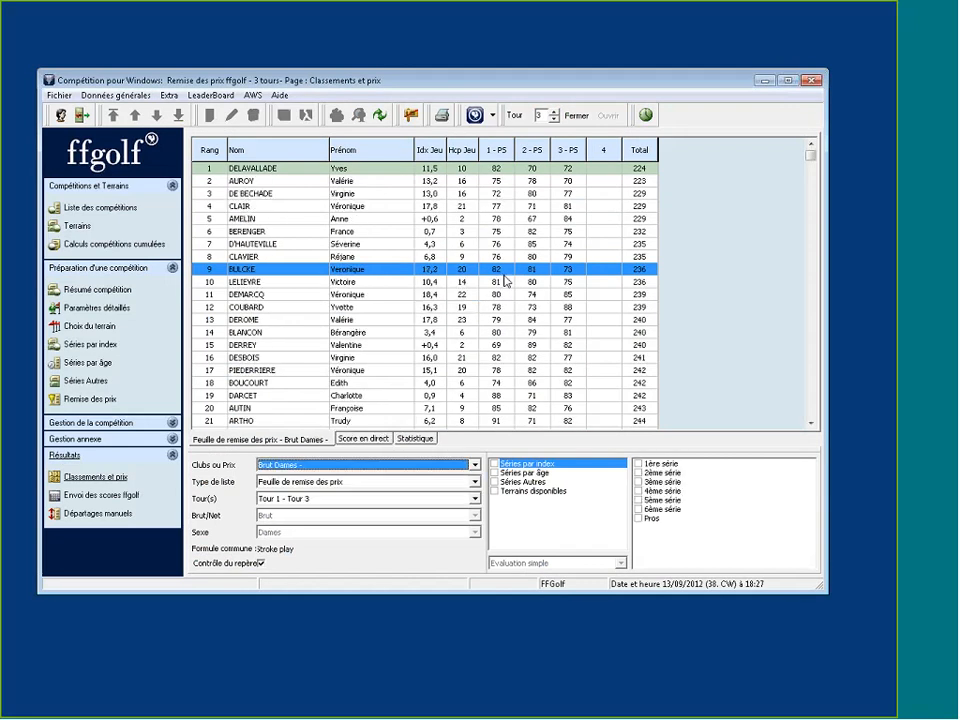
left_click(285, 498)
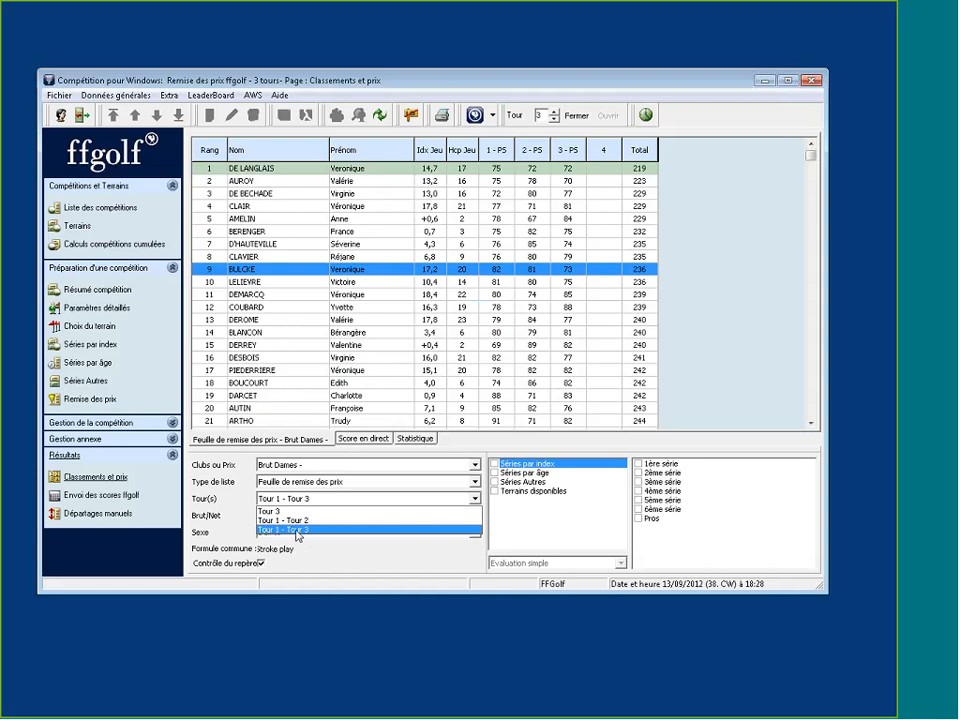
left_click(297, 536)
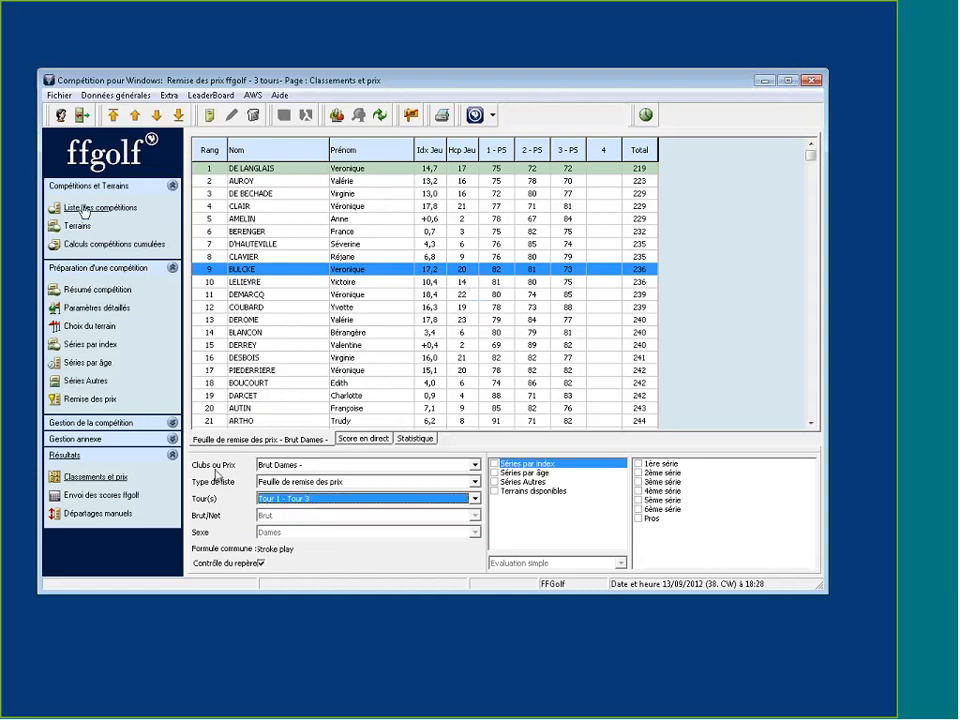
- Open the competition "Remise de Prix en équipe" from the list of competitions
left_click(85, 209)
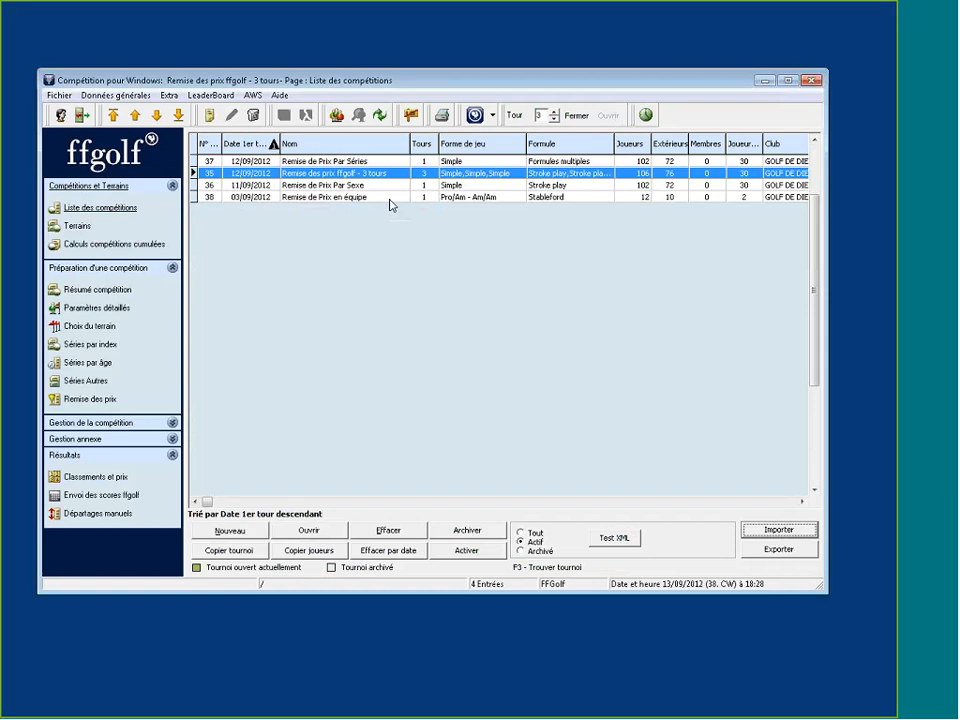
left_click(445, 198)
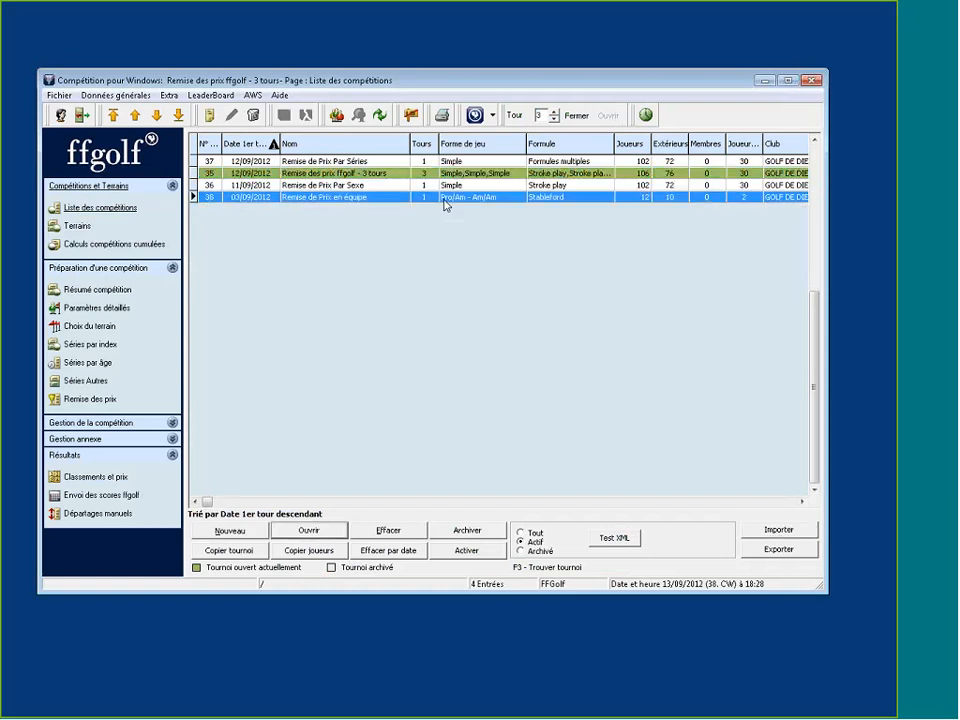
double_click(383, 203)
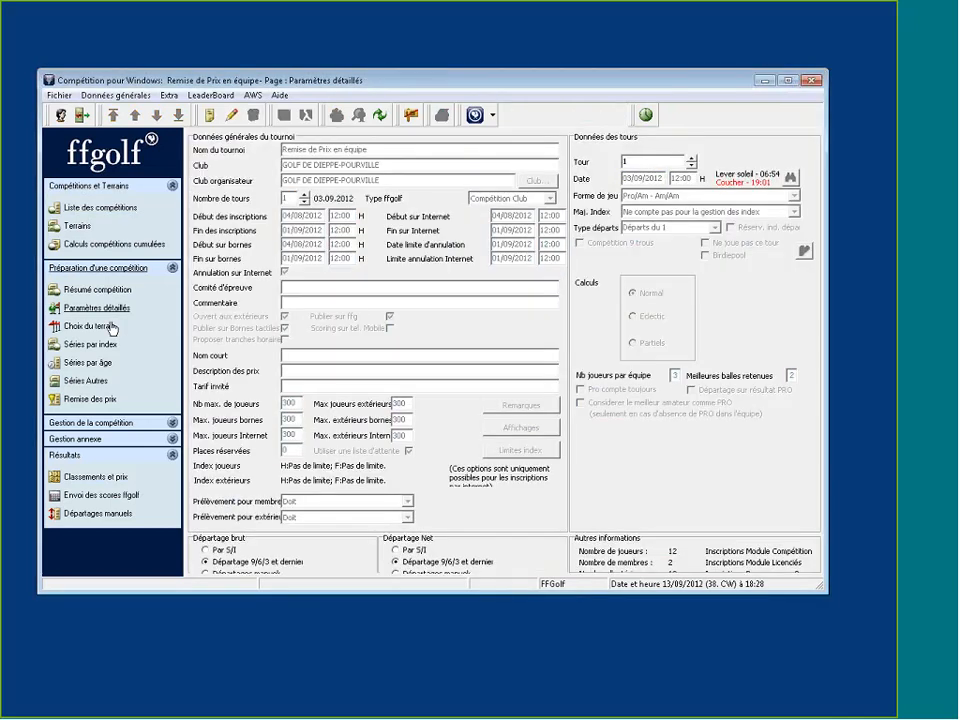
- Examine how the teams are made up in Constitution des équipes
left_click(100, 422)
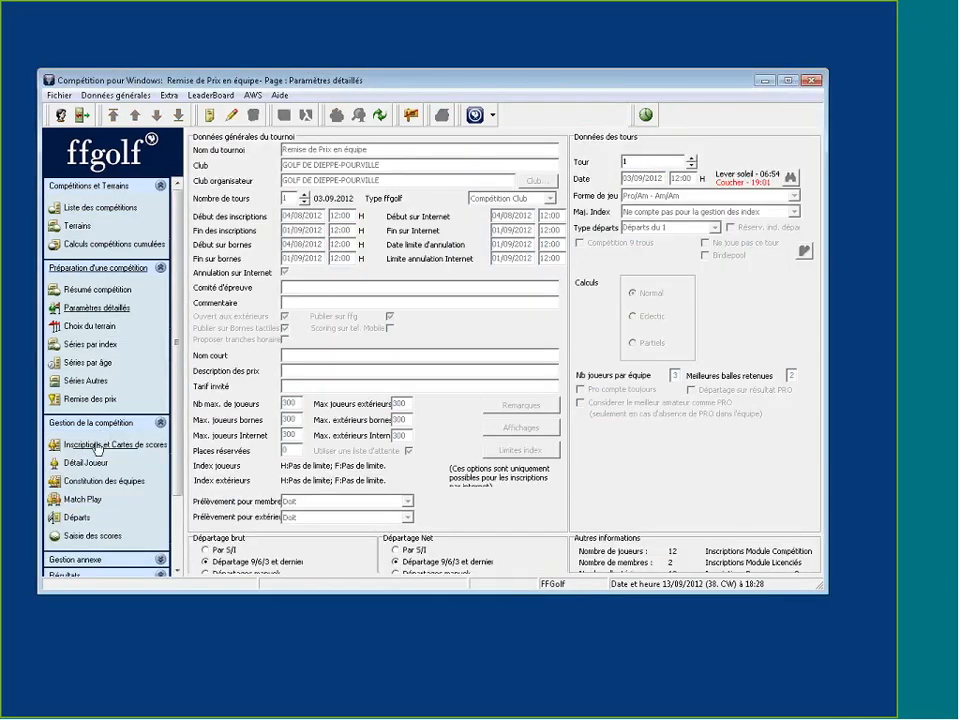
left_click(104, 481)
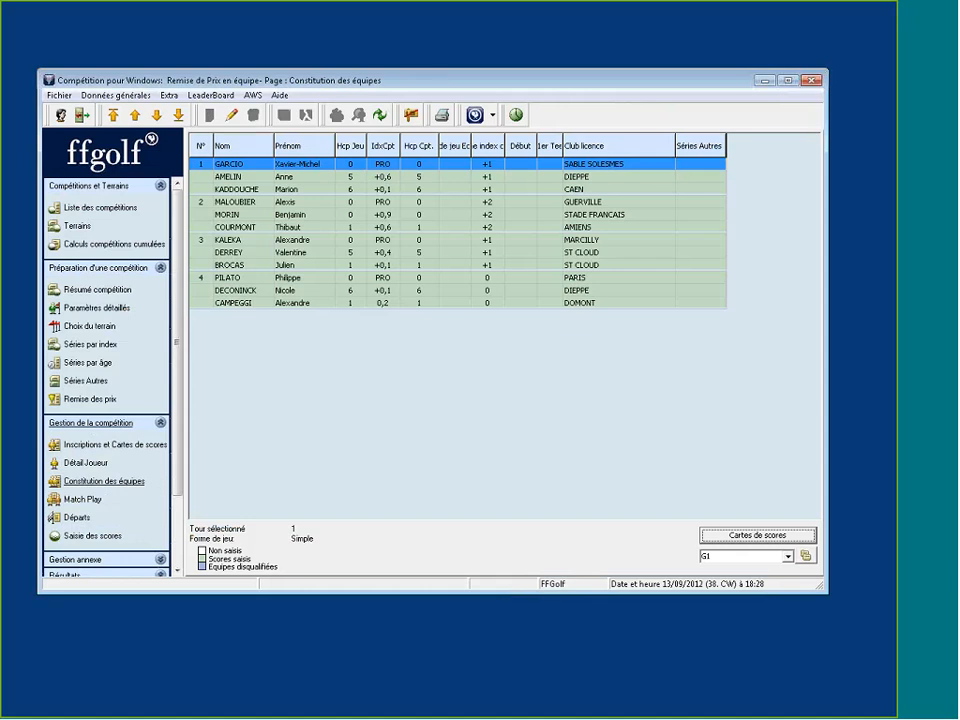
left_click(318, 226)
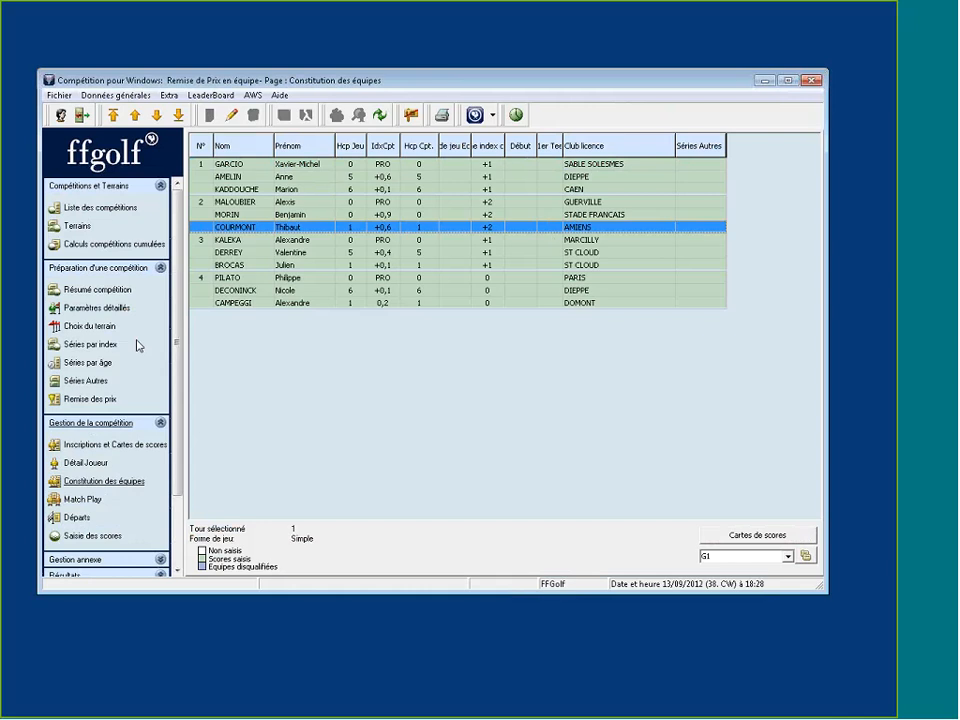
- In Remise des prix, add and save 1 Brut prize with sex Mixte and prize type Equipe
left_click(99, 402)
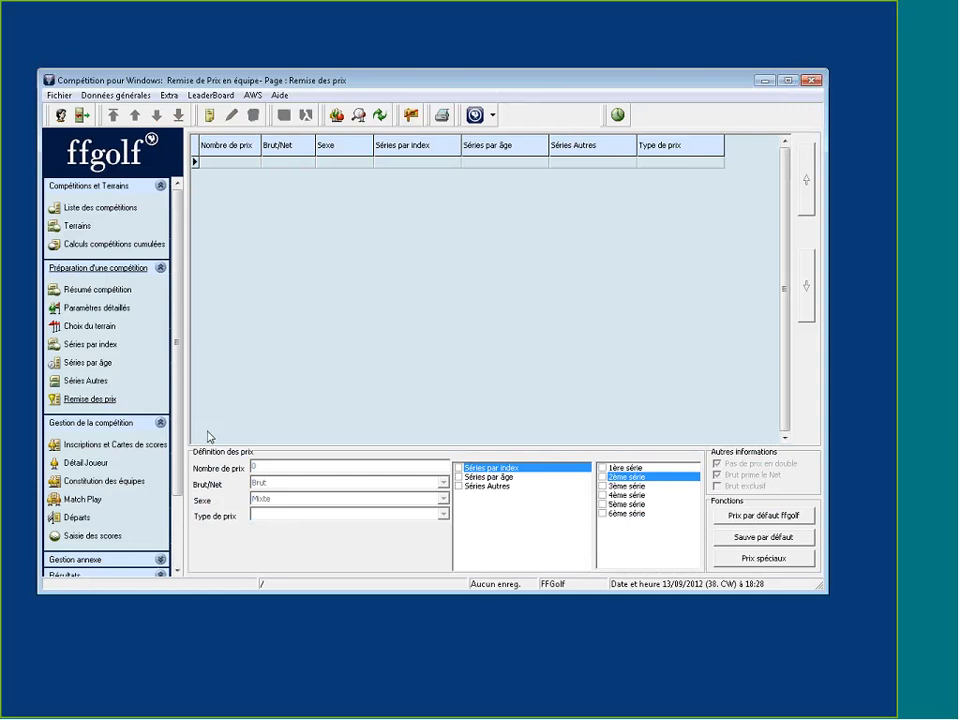
left_click(212, 117)
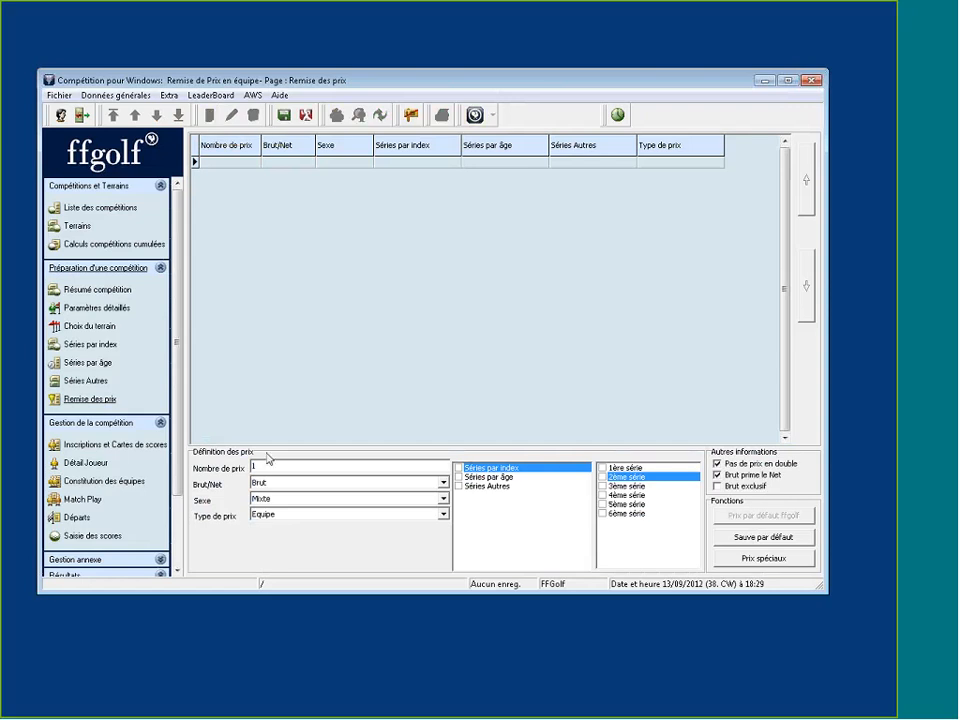
left_click_drag(262, 465, 238, 465)
left_click(281, 466)
left_click(270, 516)
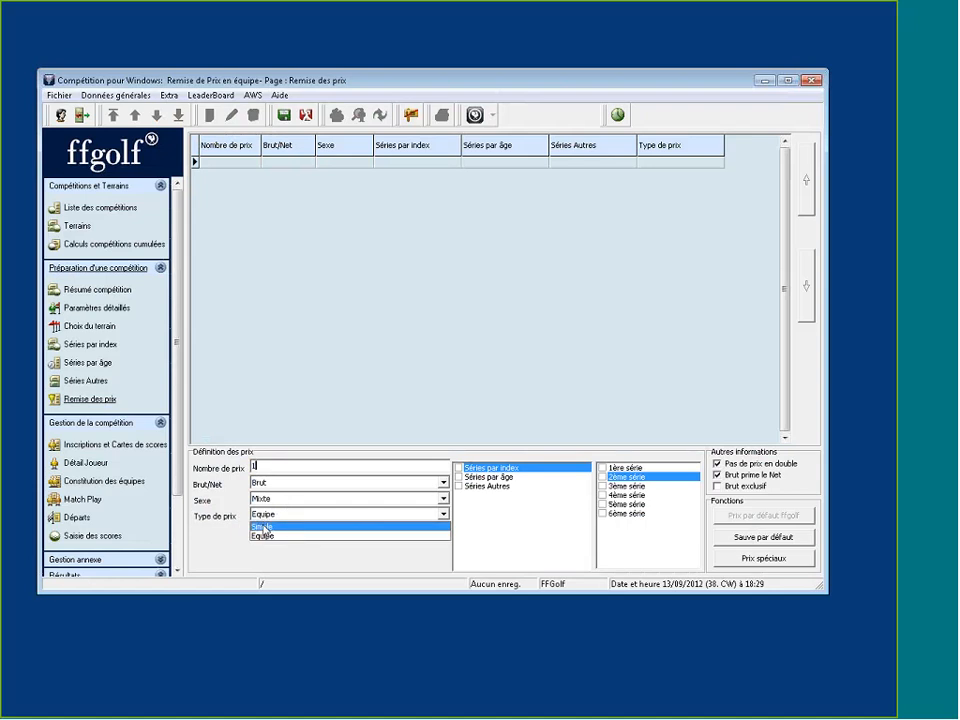
left_click(264, 535)
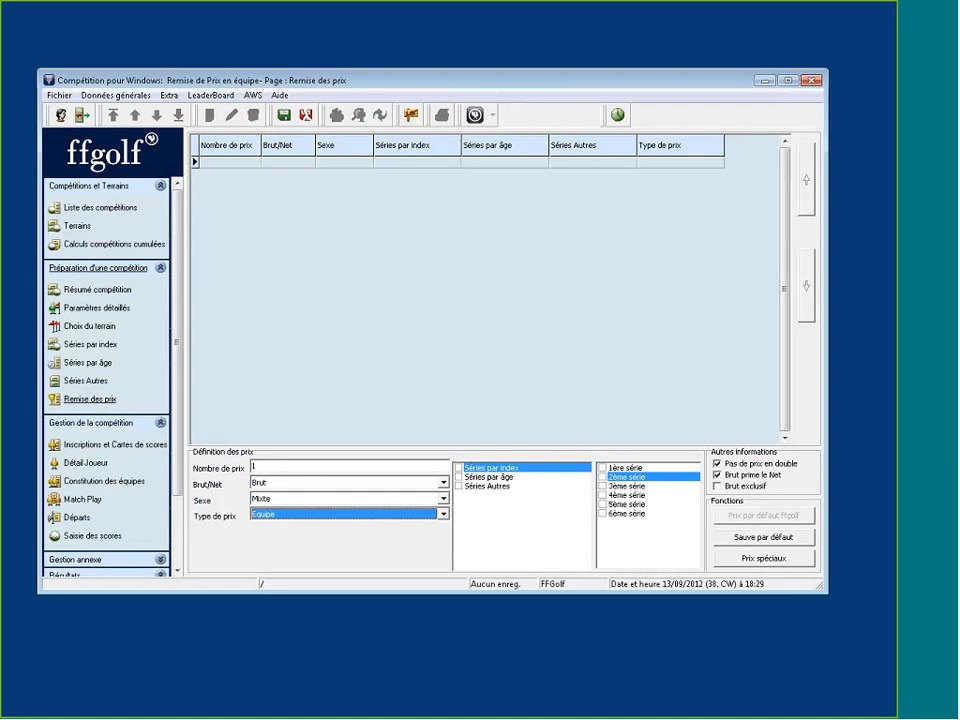
left_click(283, 116)
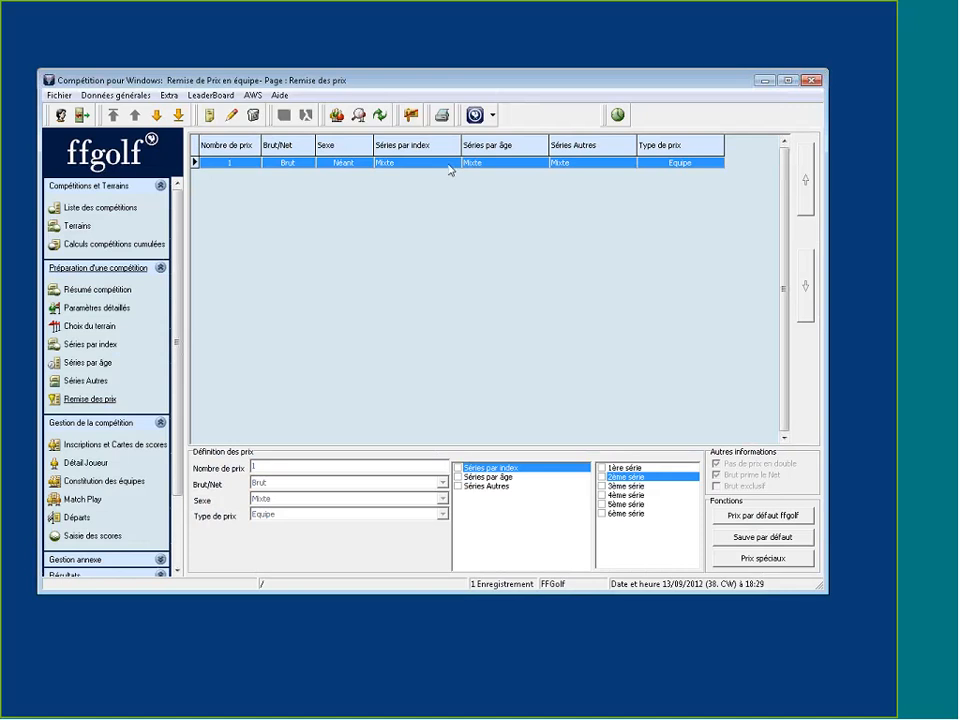
- Add and save 1 Brut prize for Messieurs with prize type Simple
left_click(212, 115)
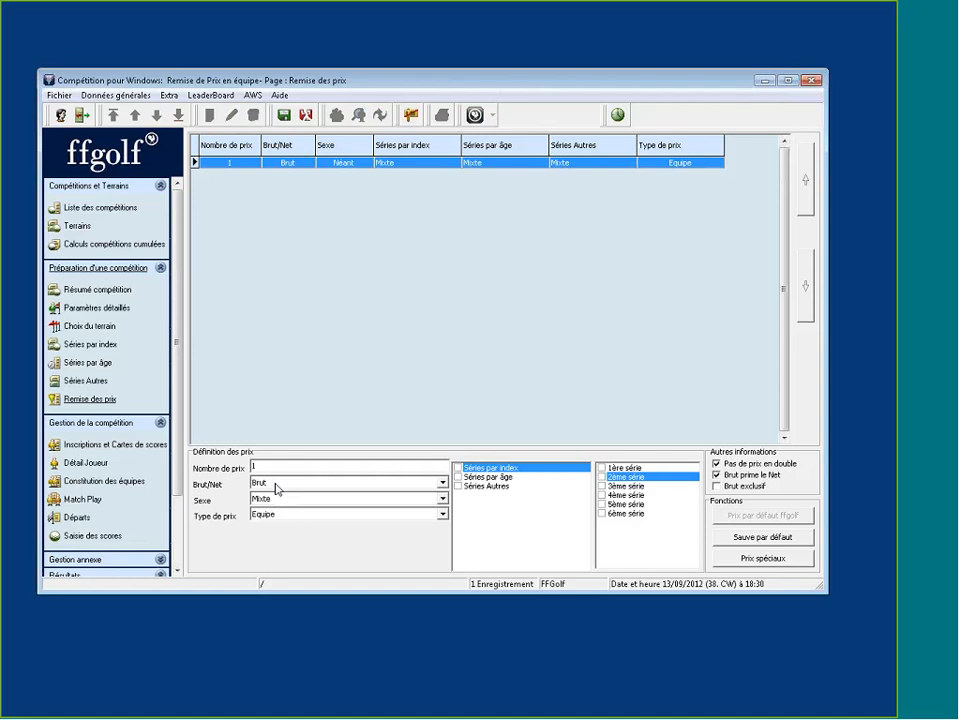
left_click(273, 466)
left_click(281, 507)
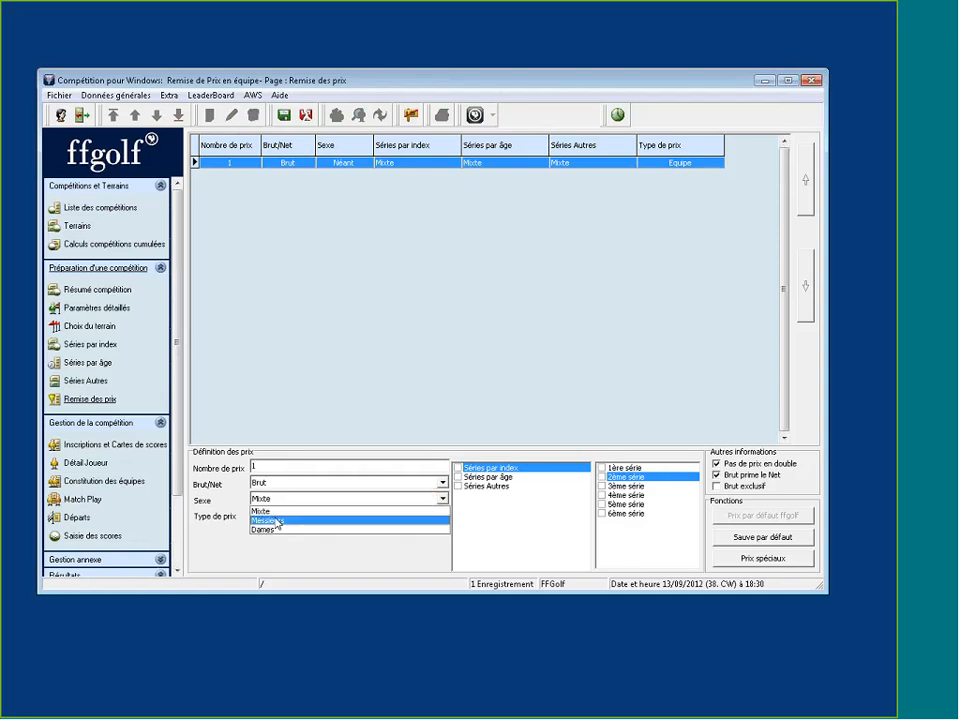
left_click(278, 521)
left_click(300, 515)
left_click(268, 527)
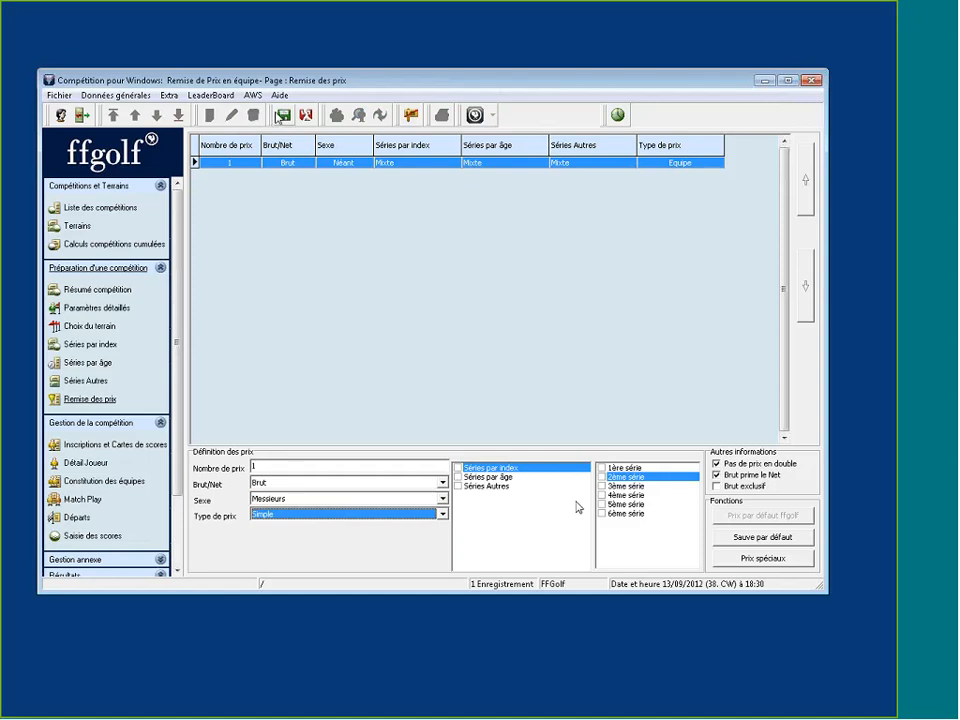
left_click(280, 117)
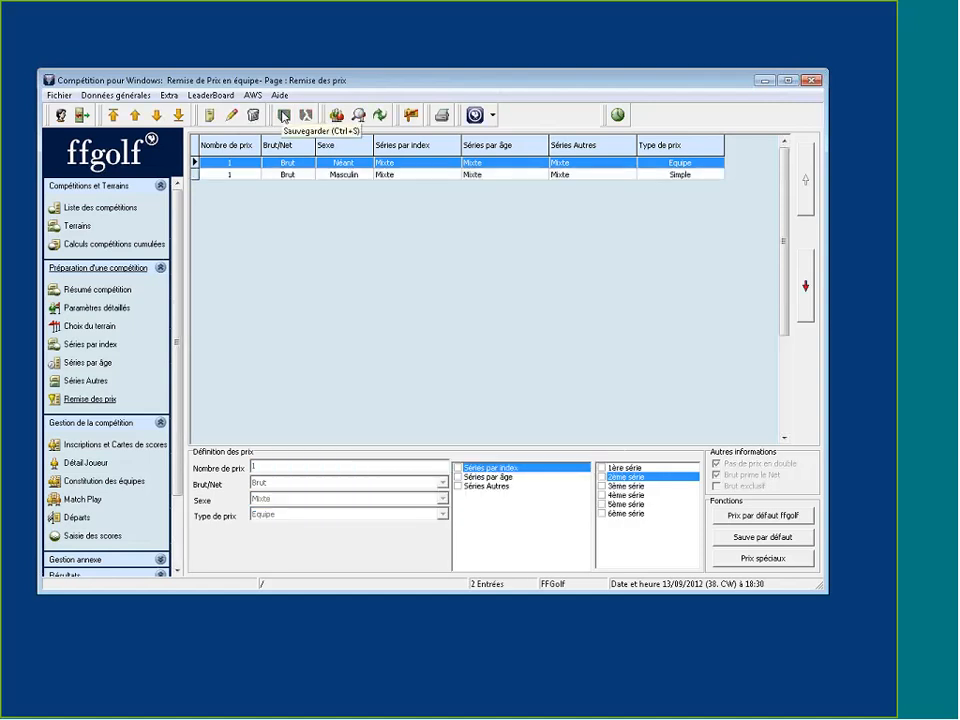
- Add and save 1 Brut prize for Dames with prize type Simple
left_click(209, 118)
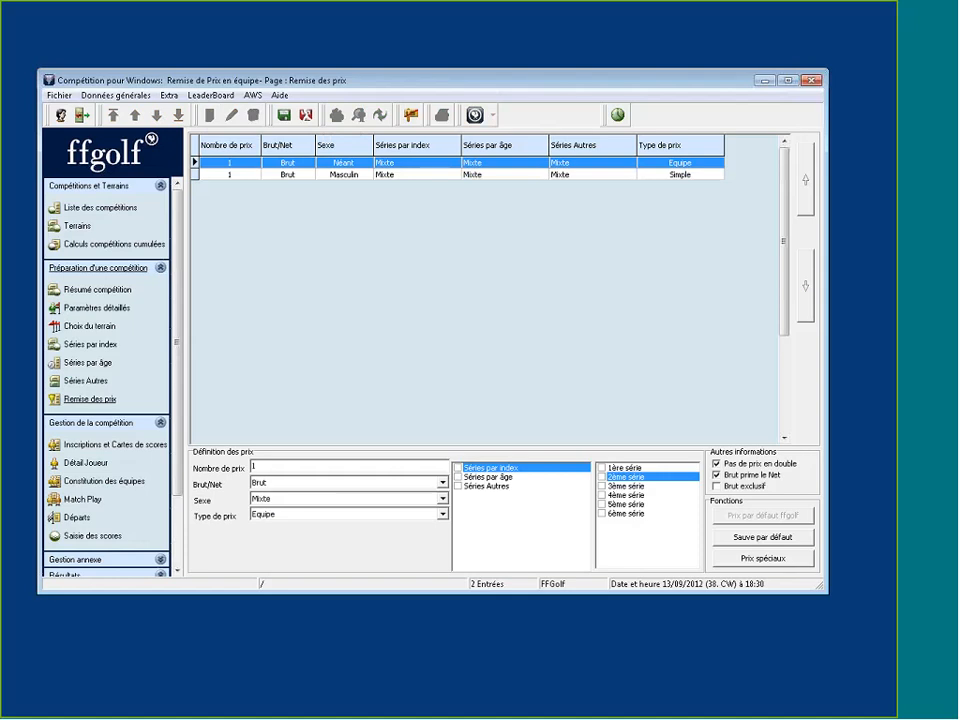
left_click(268, 483)
left_click(268, 493)
left_click(274, 500)
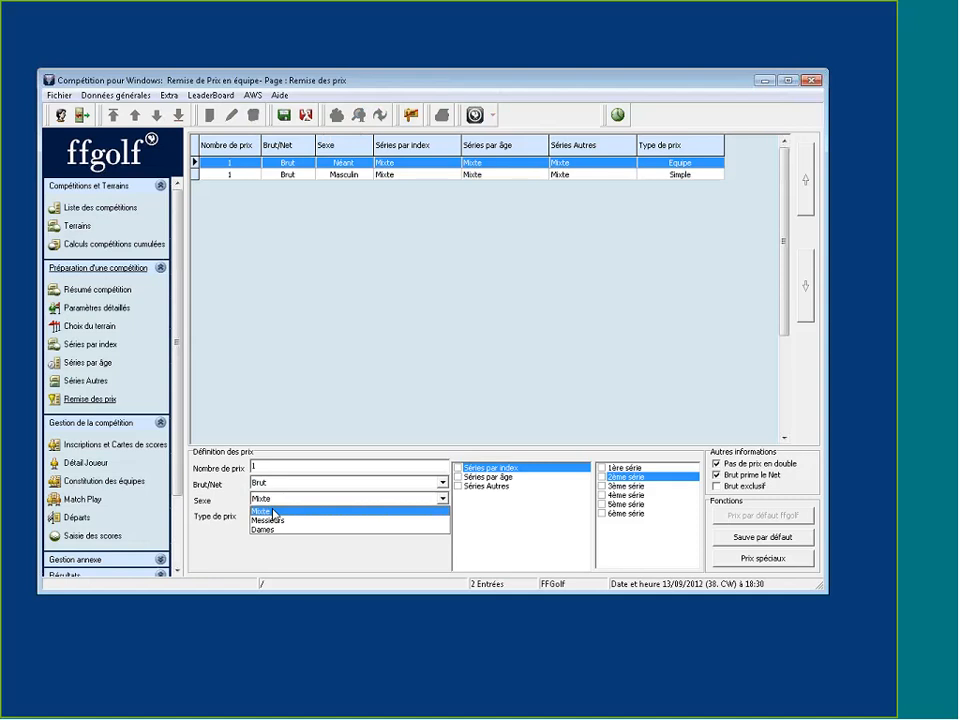
left_click(279, 526)
left_click(279, 514)
left_click(279, 530)
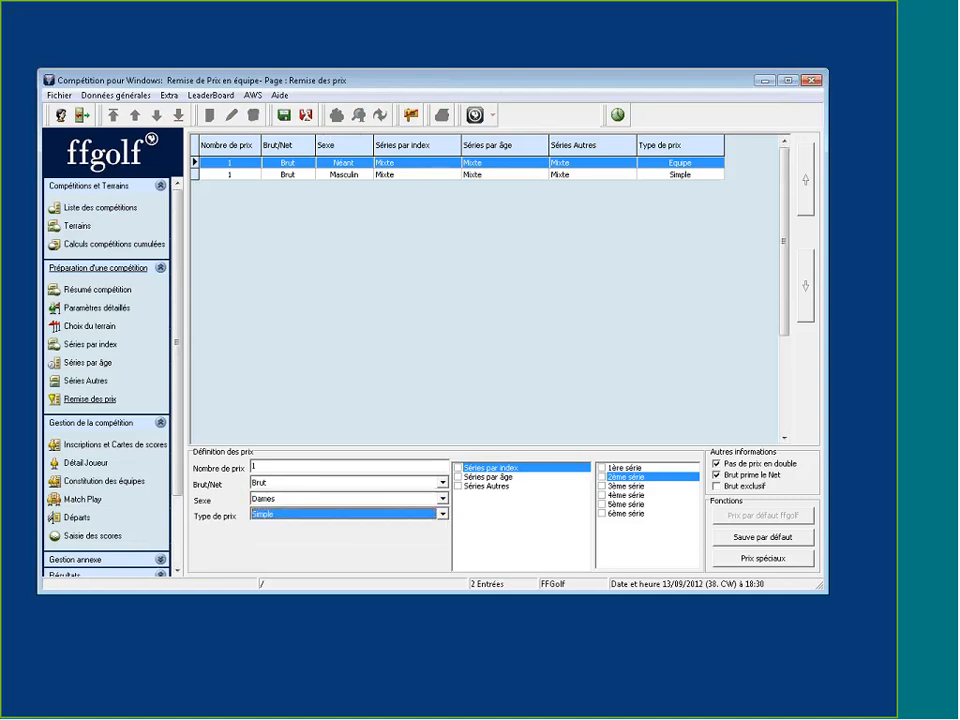
left_click(284, 115)
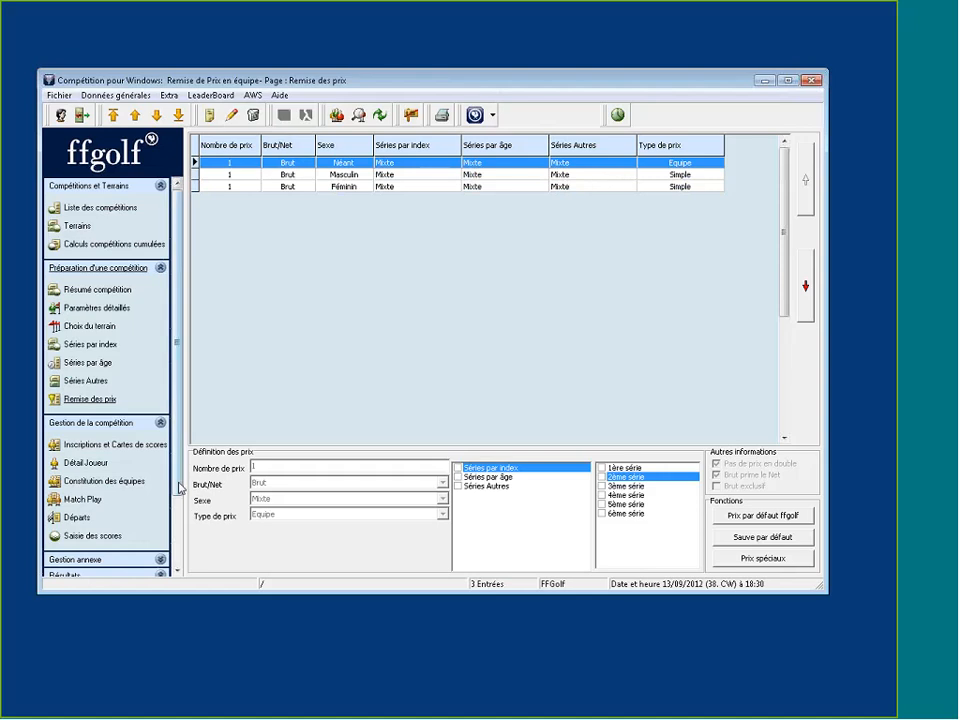
- Examine the team Brut prize-giving ranking in Classements et prix, comparing the winning team with the other teams
left_click(160, 422)
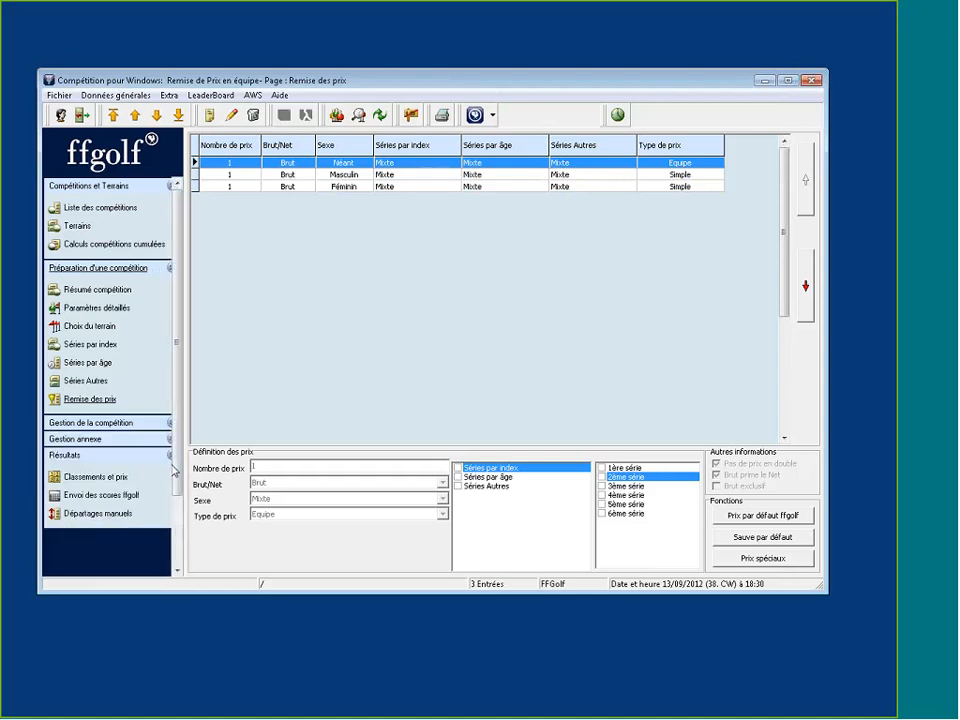
left_click(117, 484)
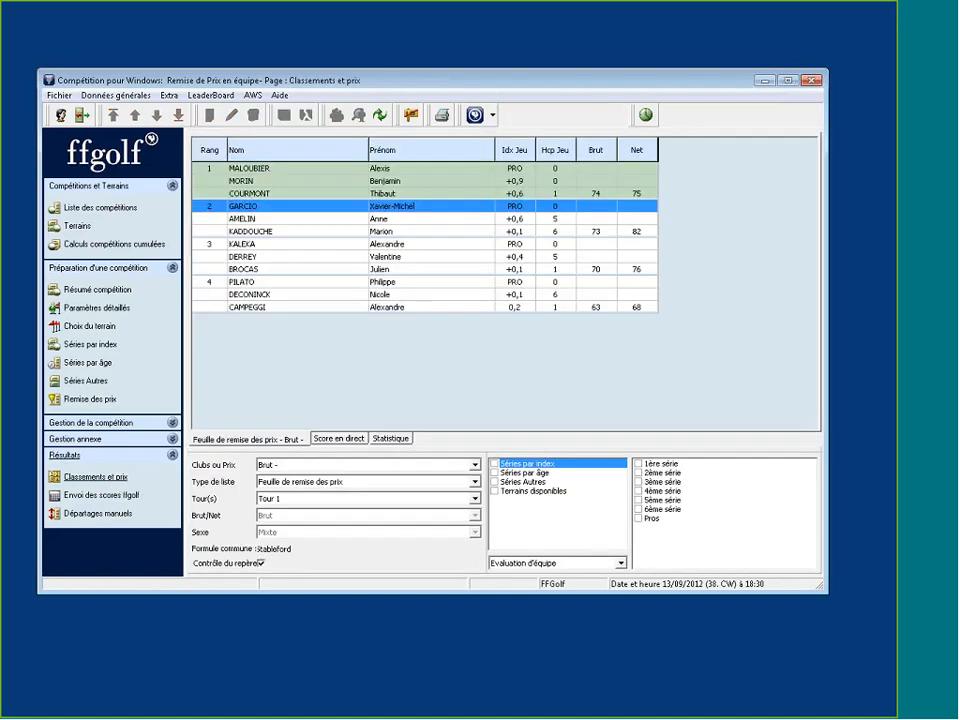
left_click(231, 295)
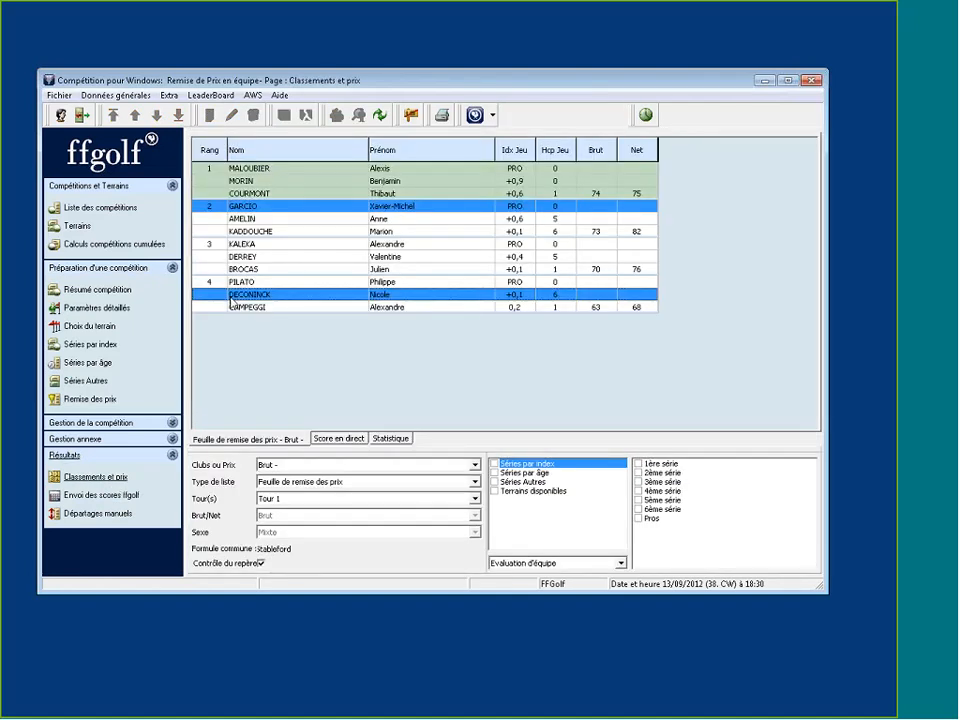
left_click(460, 169)
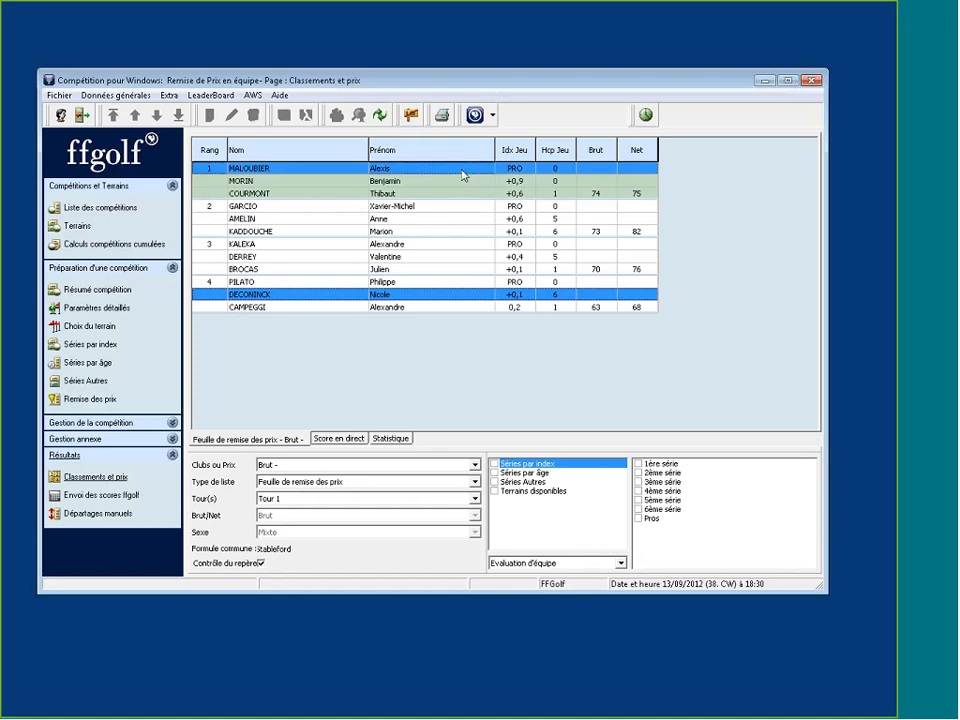
left_click(352, 219)
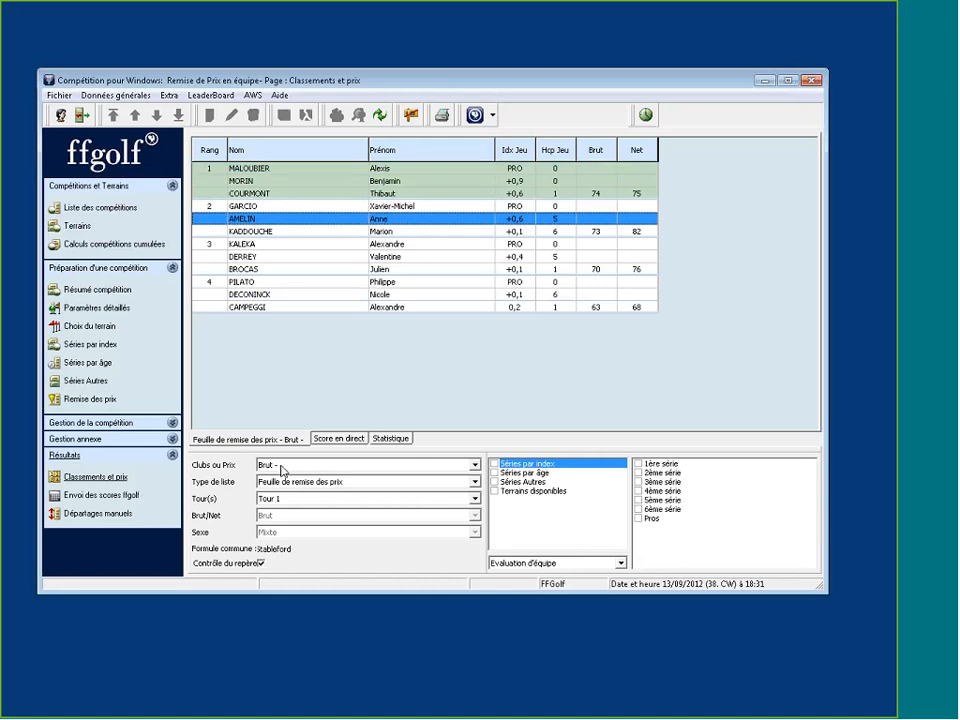
- Switch the ranking to Evaluation simple and review the individual Brut prize rankings for Dames and Messieurs
left_click(506, 566)
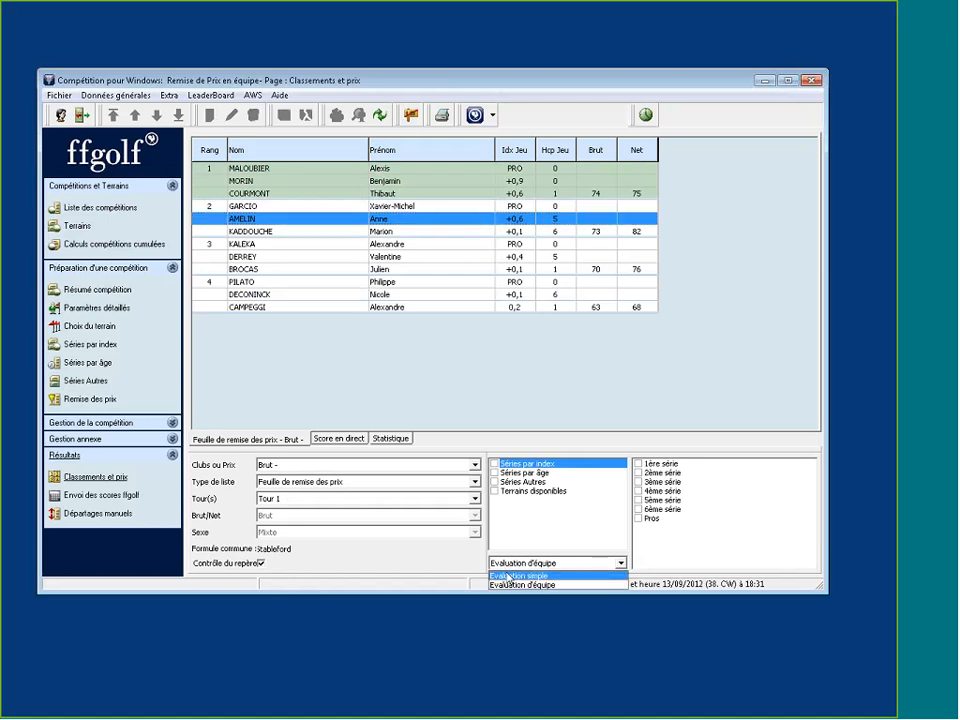
left_click(509, 577)
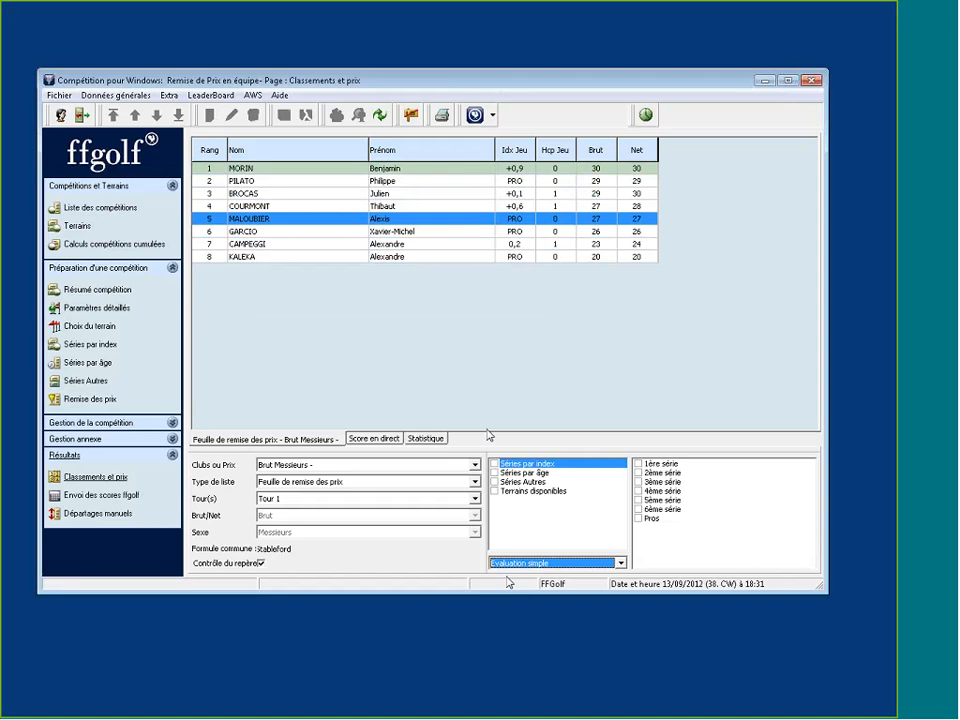
left_click(333, 467)
left_click(310, 487)
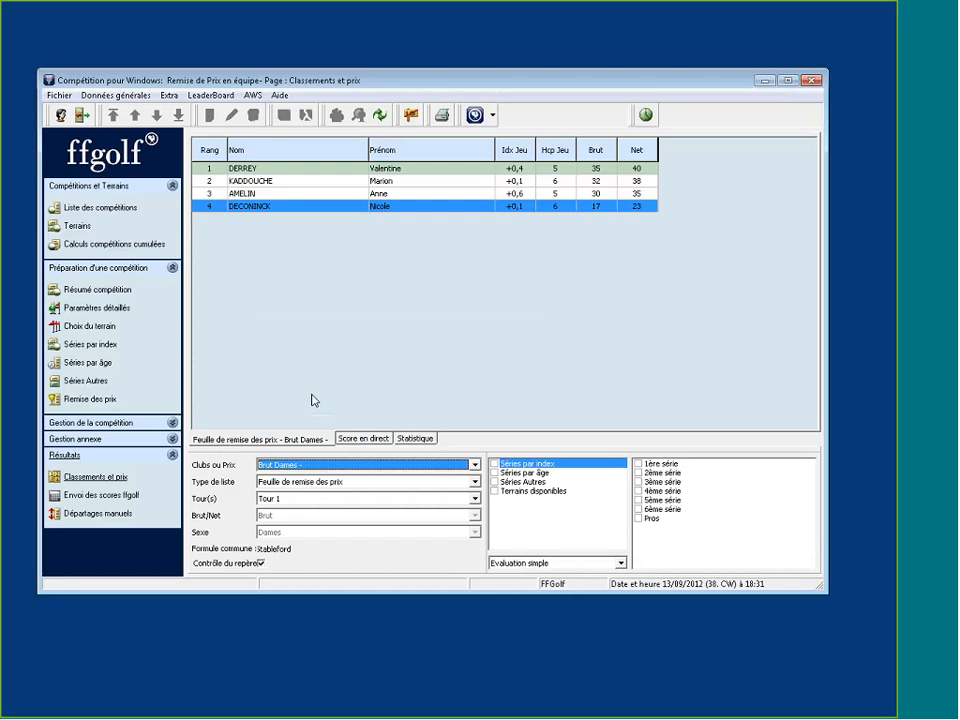
left_click(301, 466)
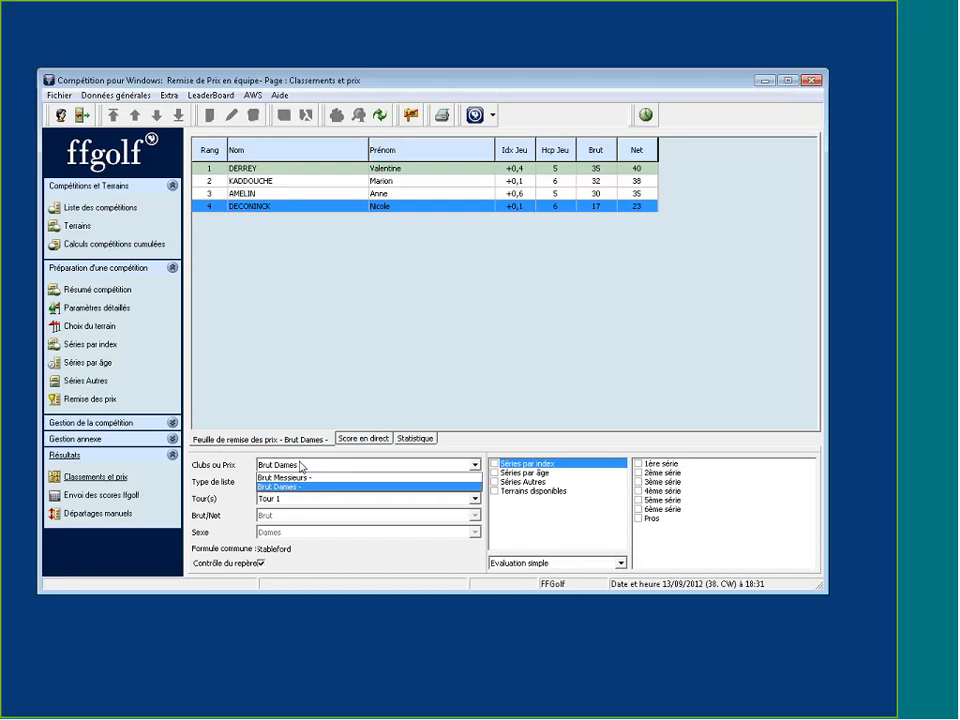
left_click(286, 477)
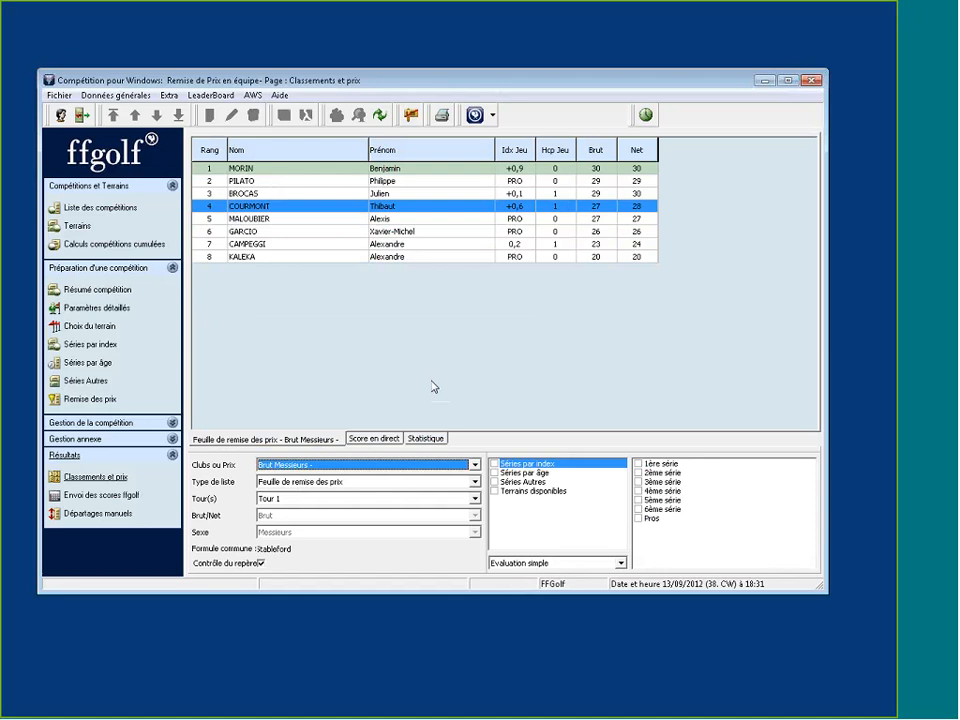
- Preview the team prize-giving sheet under Evaluation d'équipe with the list "02. Liste de remise des prix (ffgolf).lst", then close the preview
left_click(538, 564)
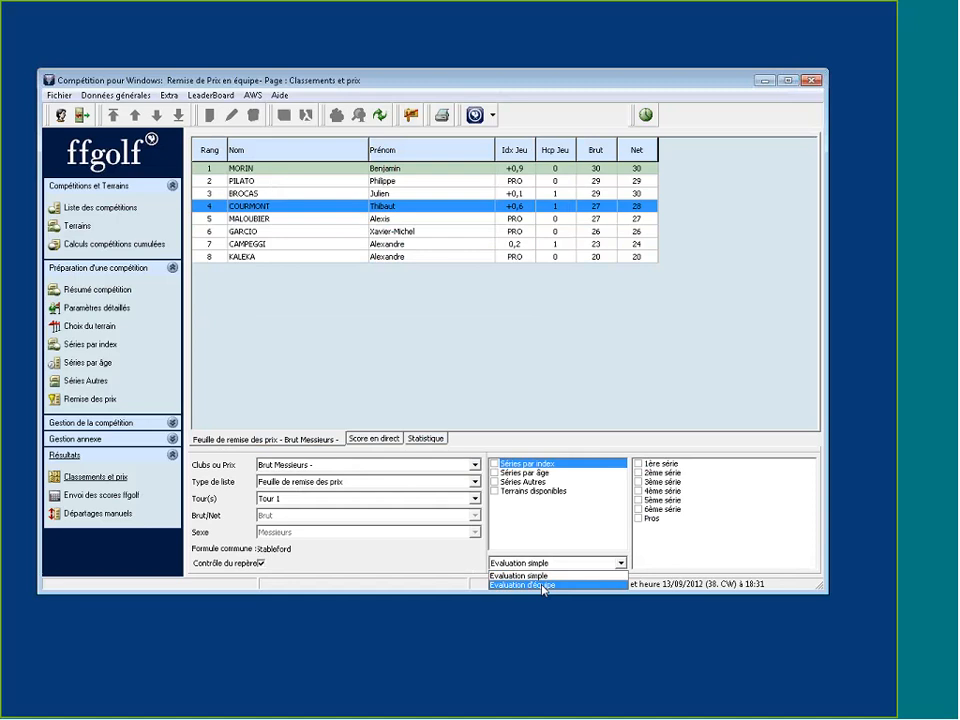
left_click(543, 586)
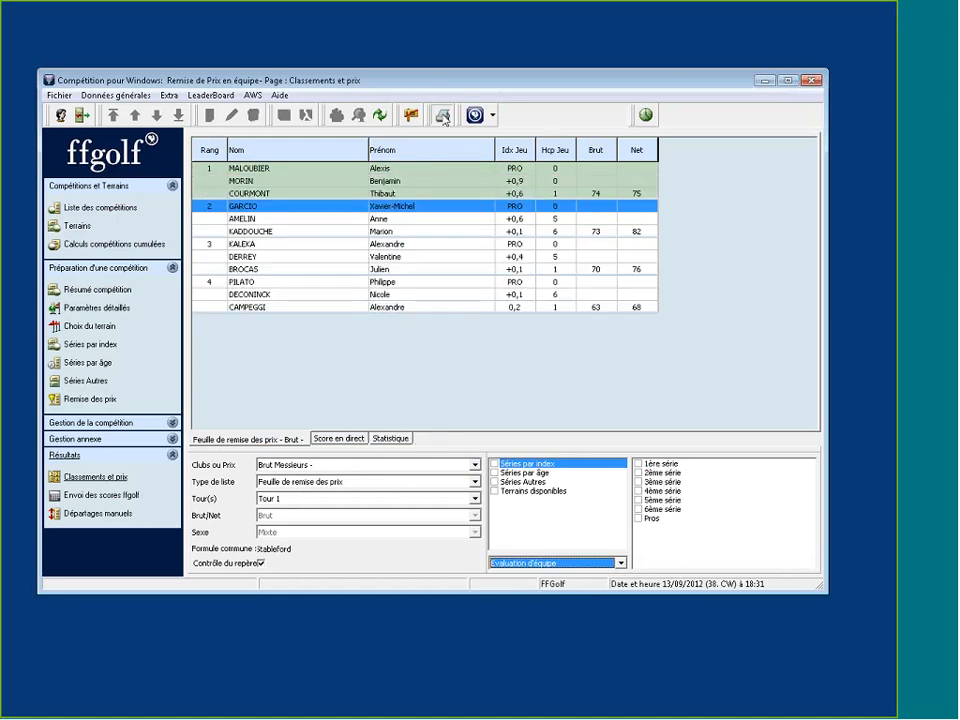
left_click(443, 116)
left_click(260, 219)
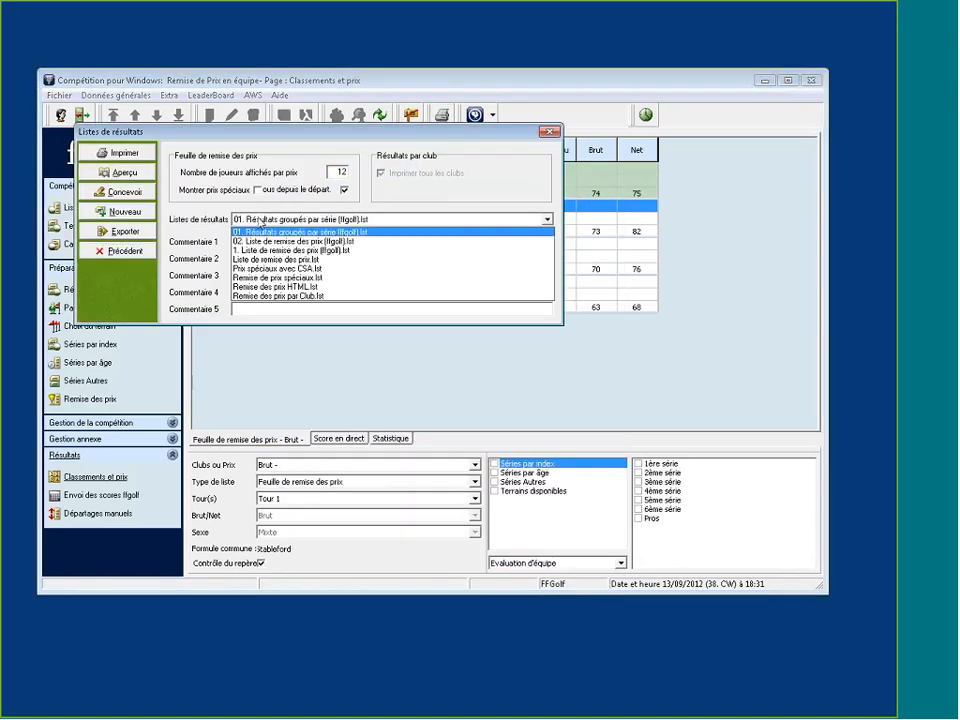
left_click(320, 242)
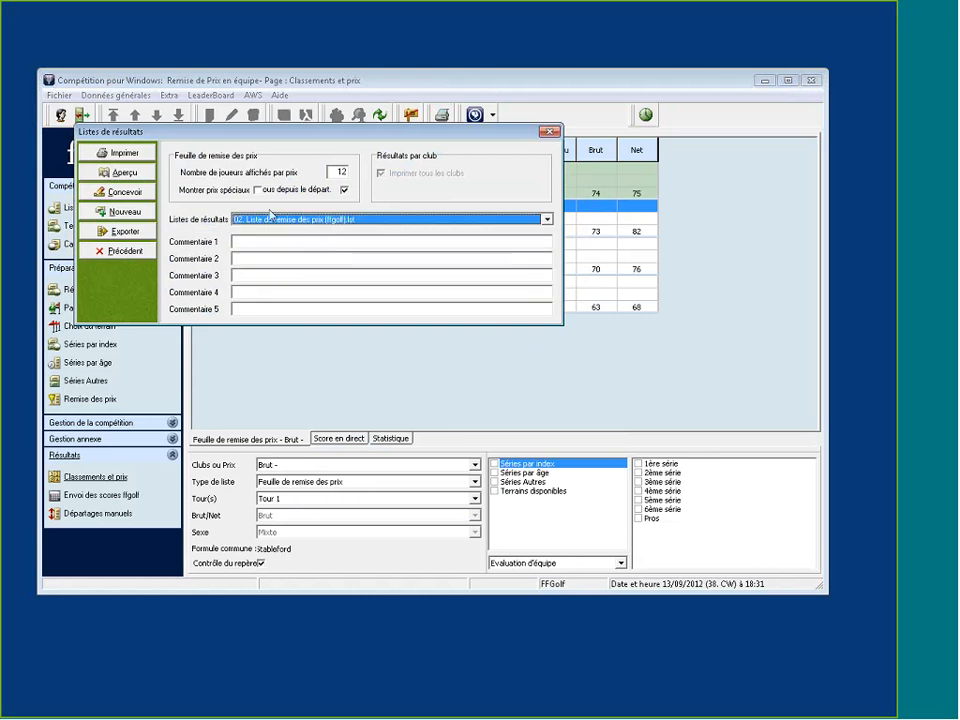
left_click(102, 172)
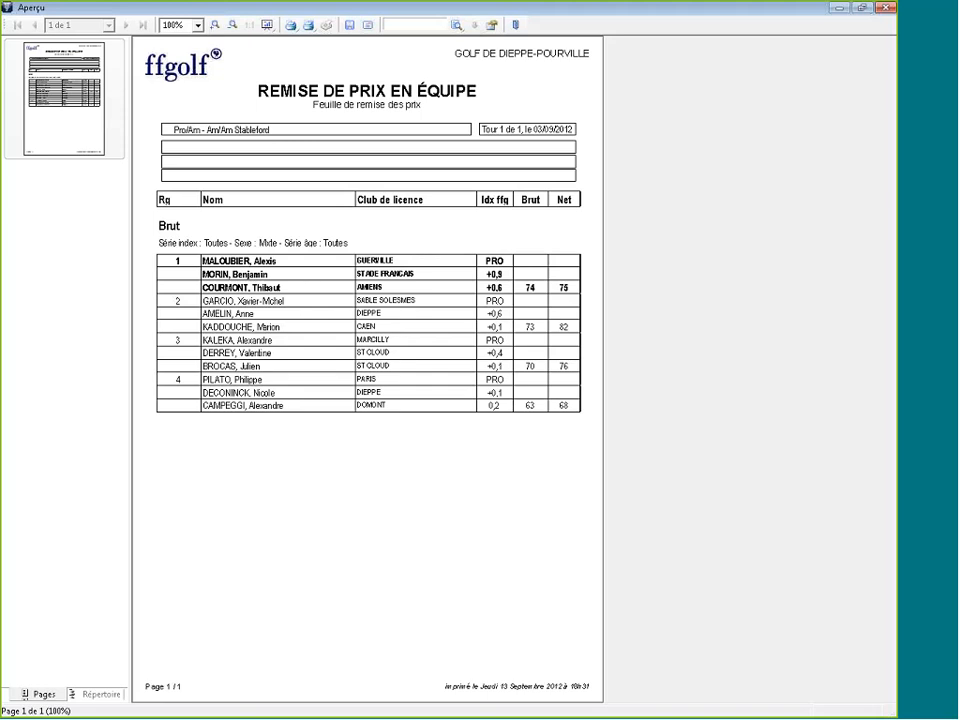
left_click(516, 24)
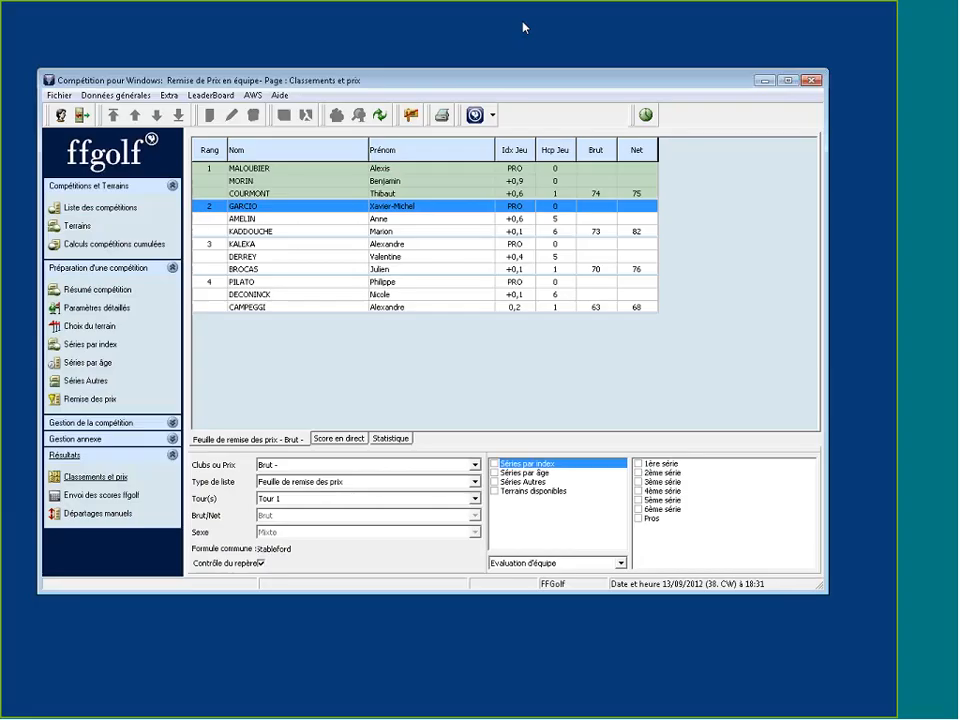
- Preview the individual prize-giving sheet under Evaluation simple with the list "02. Liste de remise des prix (ffgolf).lst", then close the preview
left_click(538, 566)
left_click(535, 582)
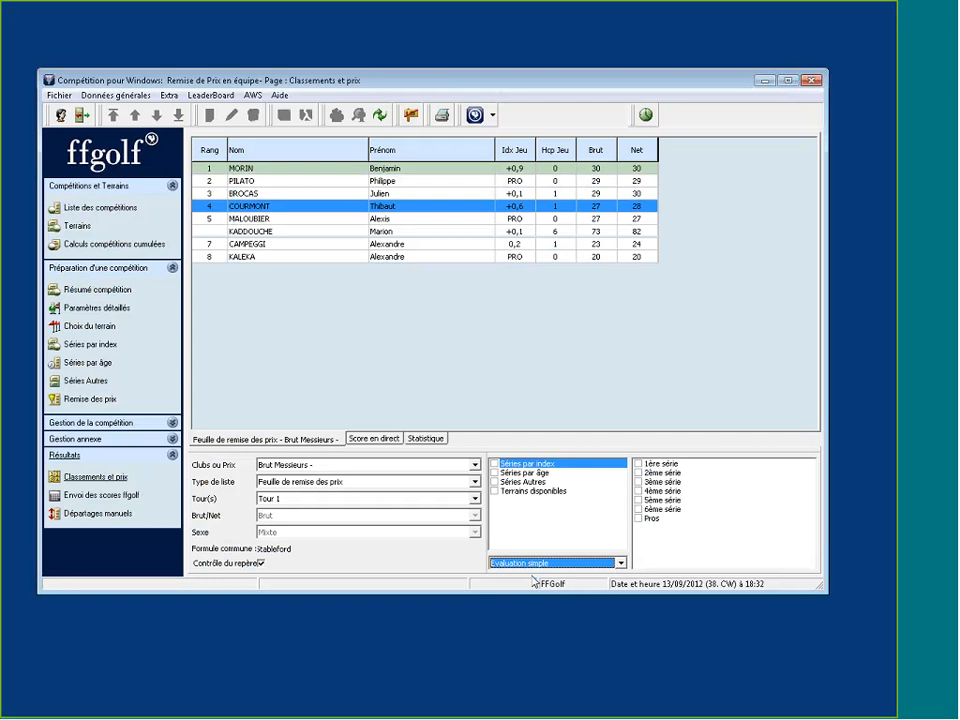
left_click(443, 117)
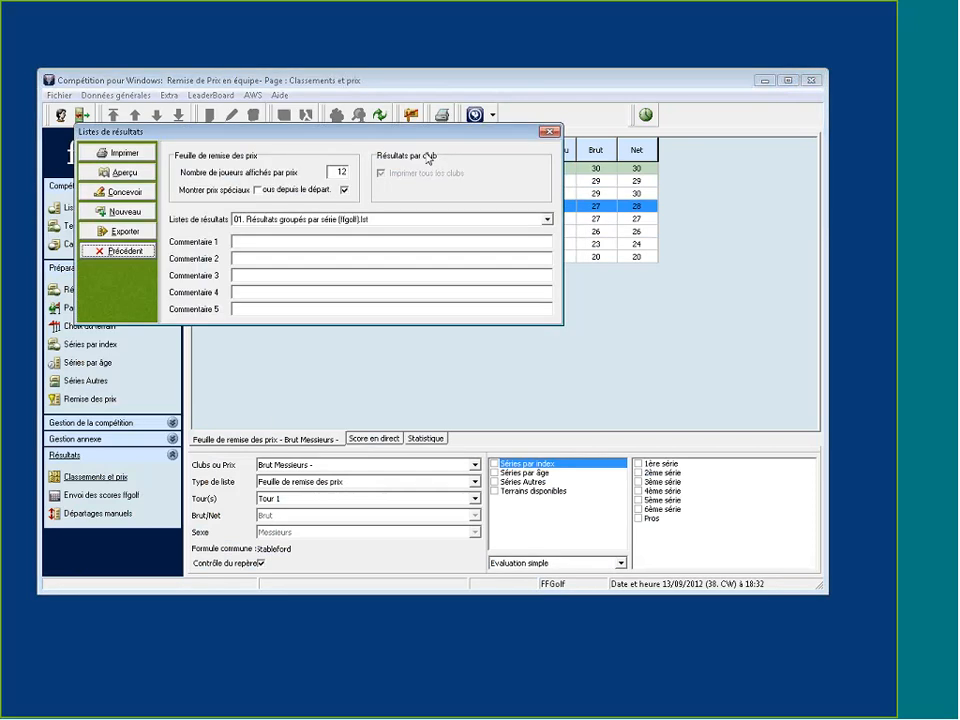
left_click(250, 219)
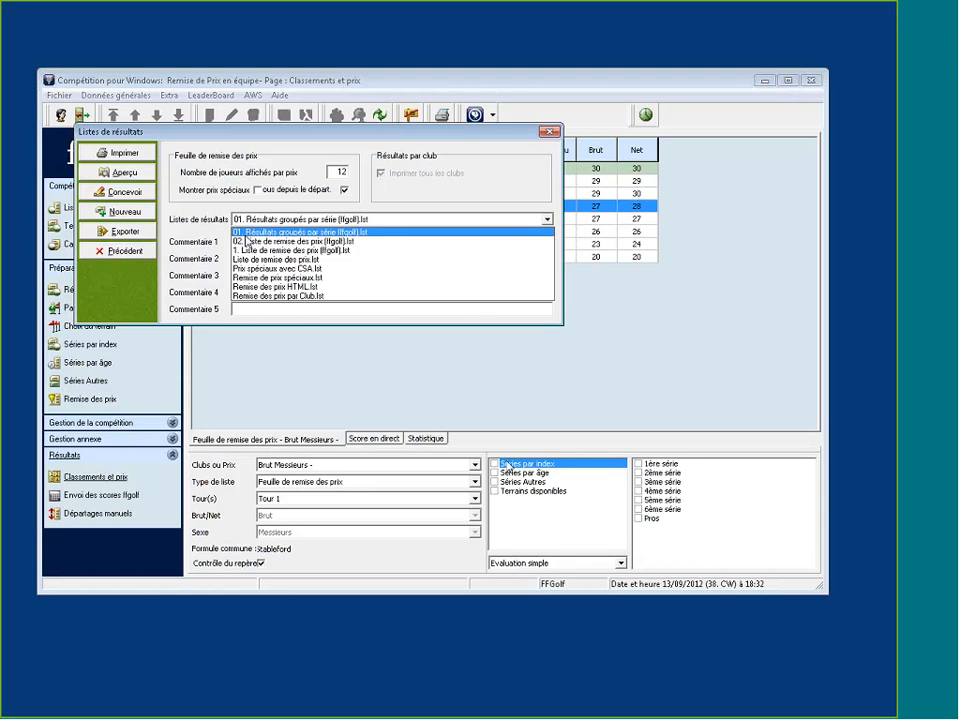
left_click(246, 241)
left_click(140, 188)
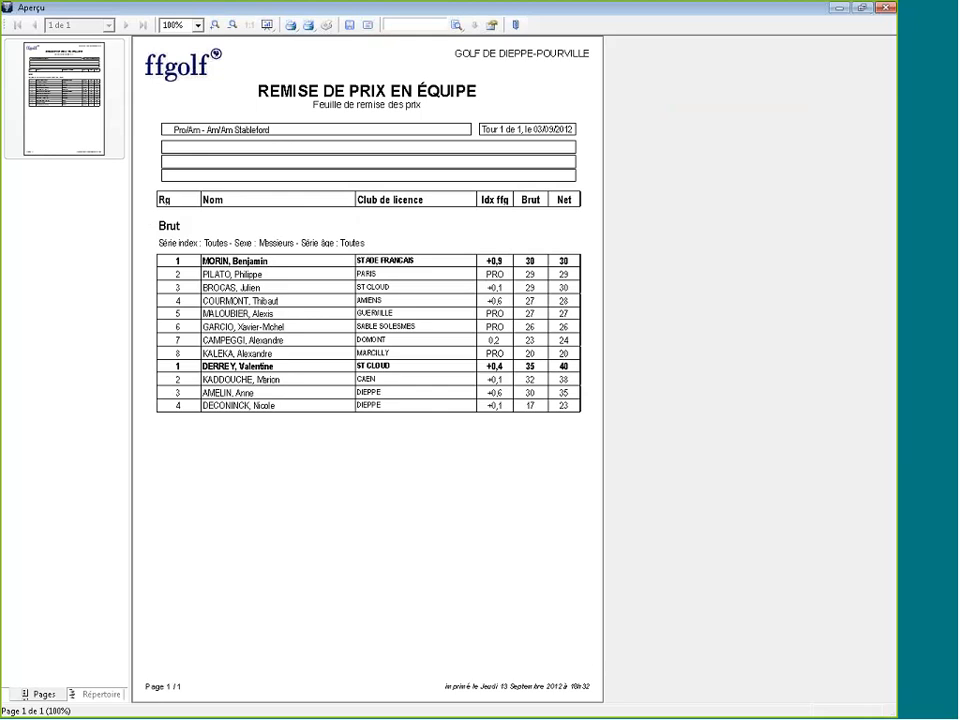
left_click(515, 24)
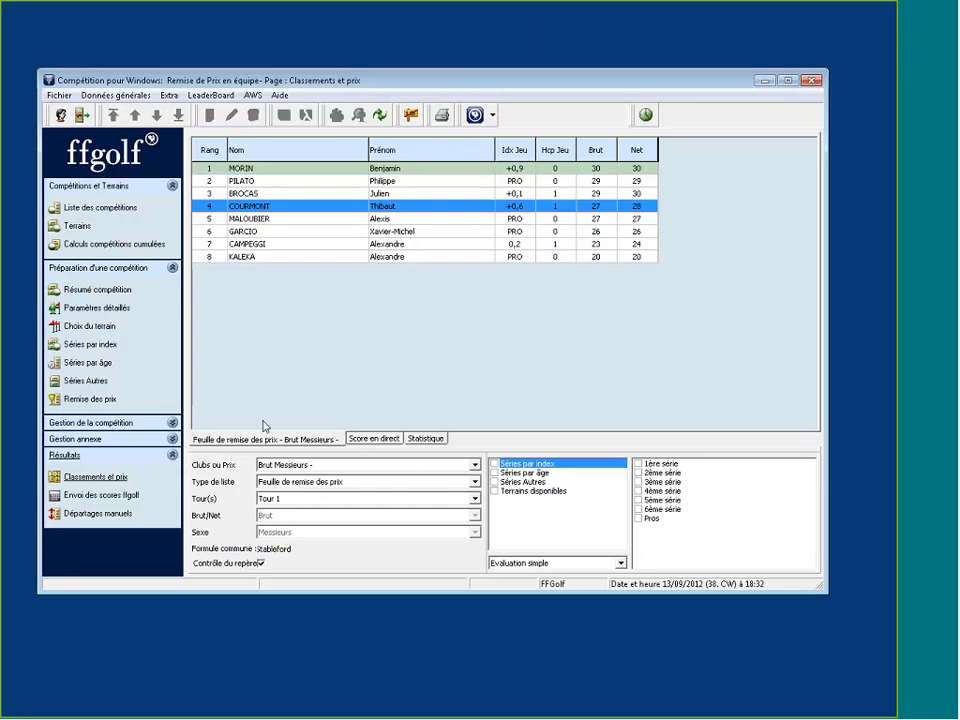